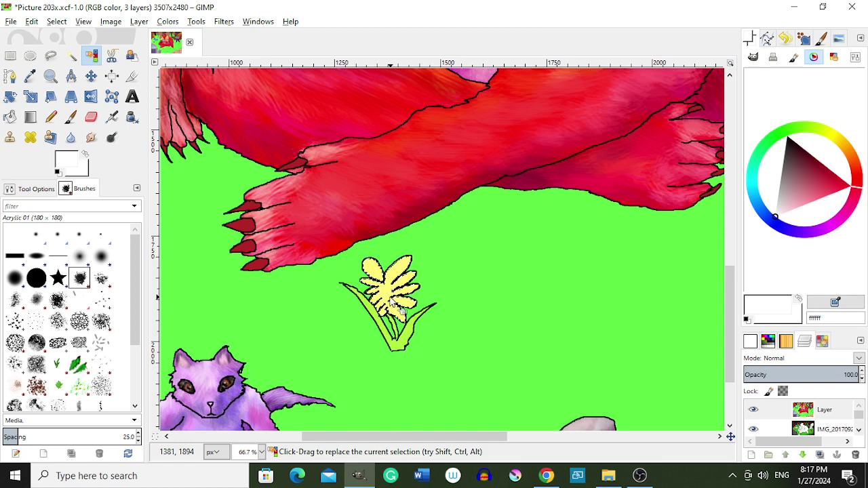
Try dark orange-brown and orange tints on the flower petals, undoing both strokes
key("o")
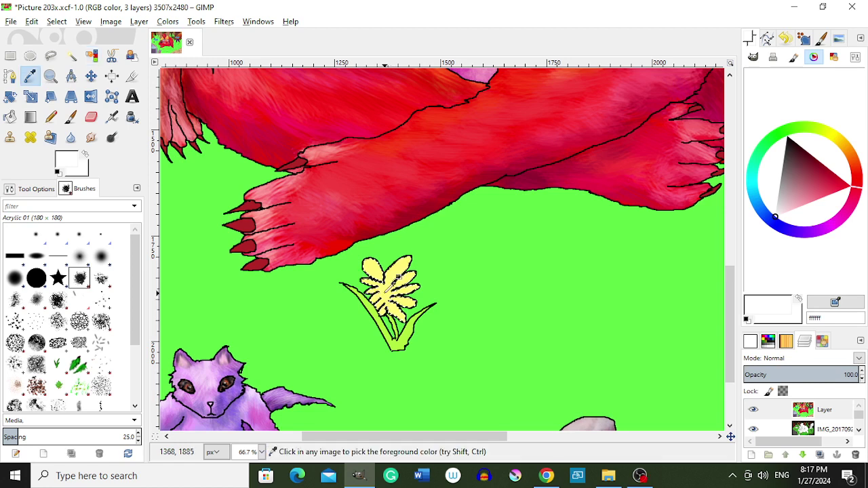
left_click(392, 299, "ctrl")
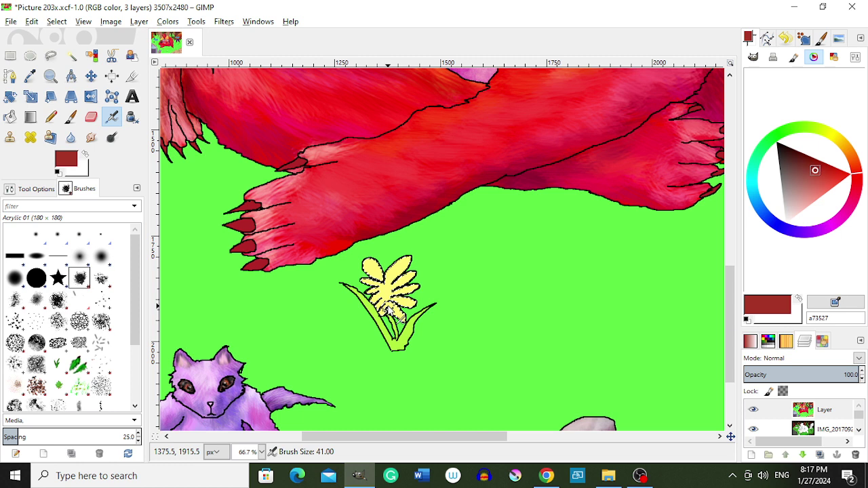
left_click_drag(389, 310, 423, 296)
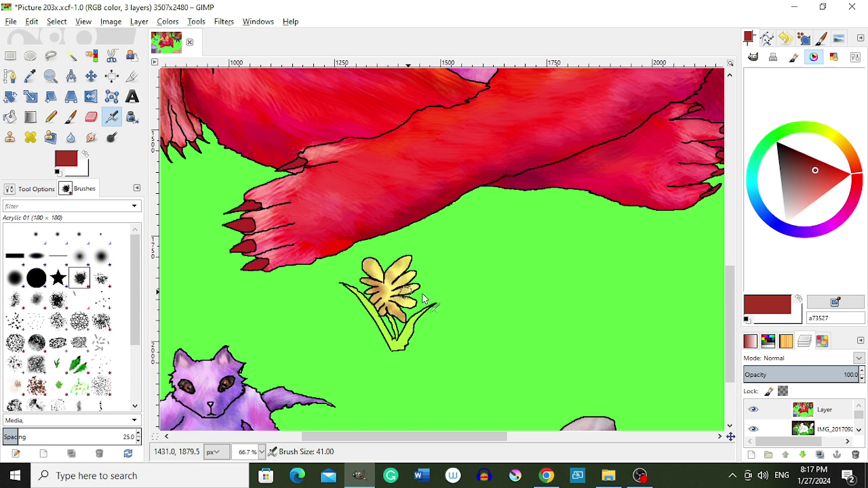
key("ctrl+z")
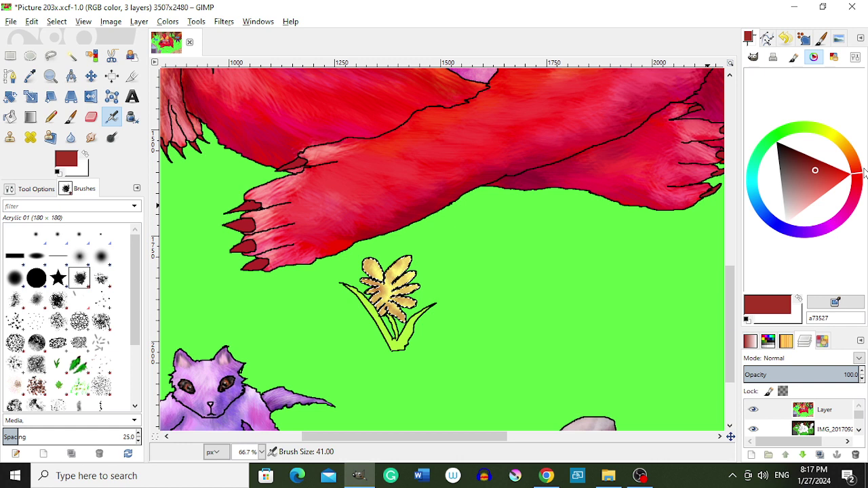
left_click_drag(864, 174, 835, 177)
left_click_drag(380, 291, 389, 299)
key("ctrl+z")
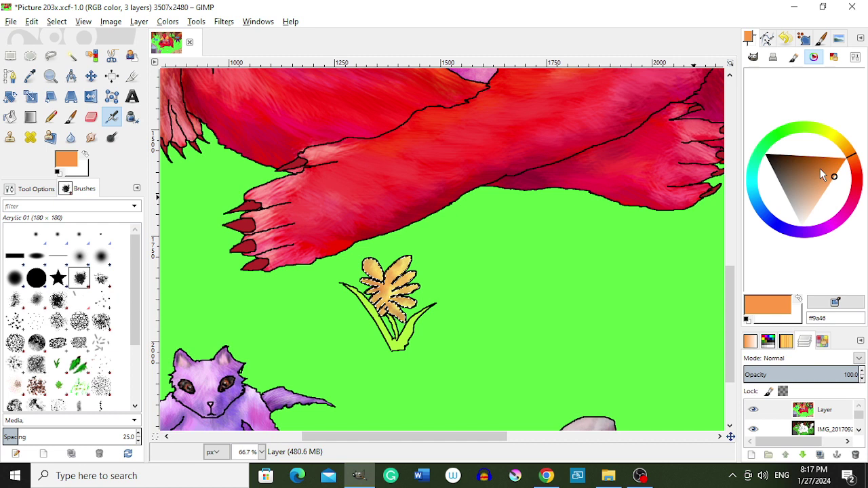
Paint a dark brown flower centre, then soften it with near-white paint on a smaller brush
left_click(387, 290, "ctrl")
left_click_drag(387, 290, 392, 302)
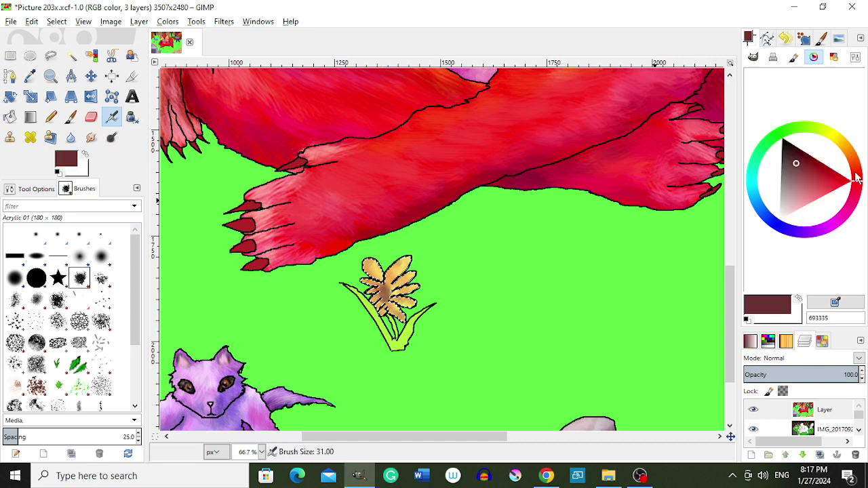
left_click_drag(857, 178, 783, 217)
left_click_drag(392, 296, 383, 290)
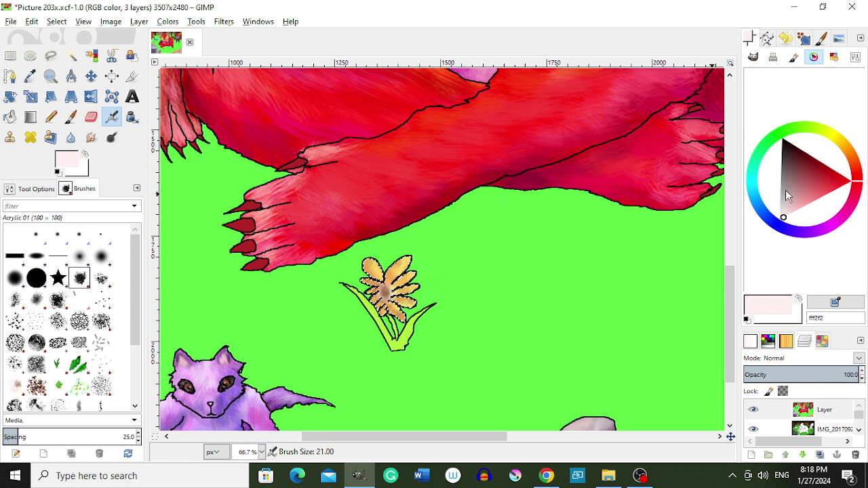
Shift the paint colour through bright yellow to a pale cream yellow
left_click(843, 141)
left_click(830, 177)
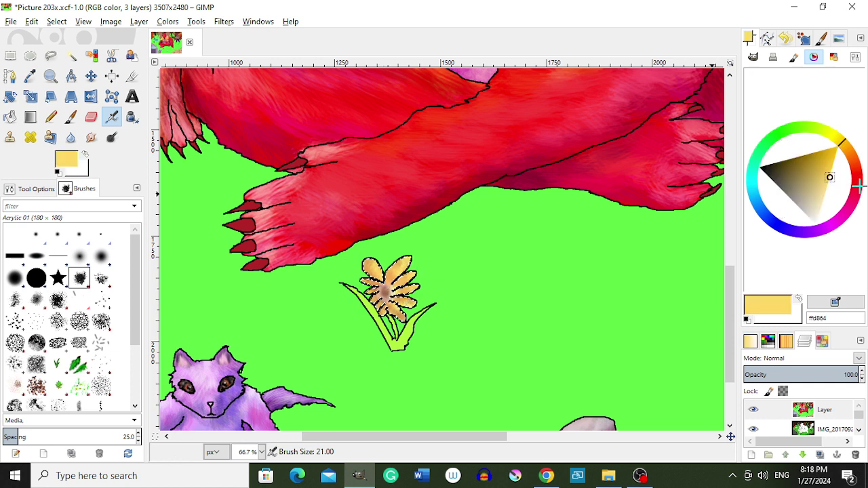
left_click(827, 187)
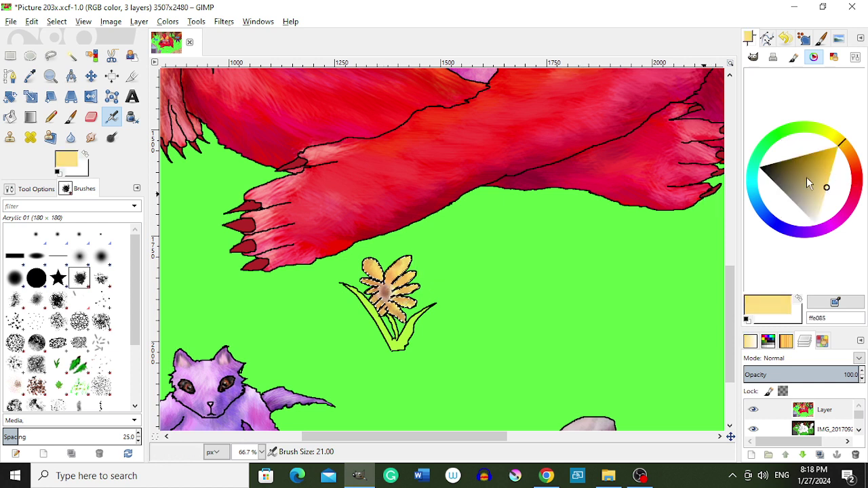
left_click(832, 144)
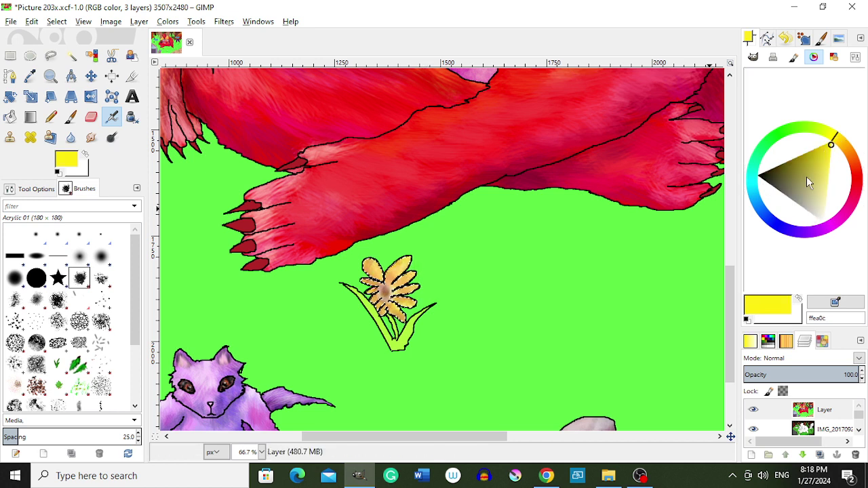
left_click(827, 196)
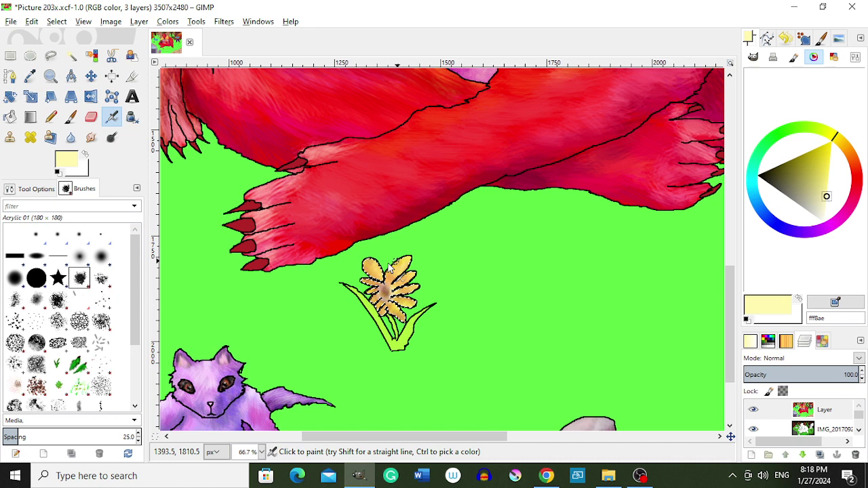
key("r")
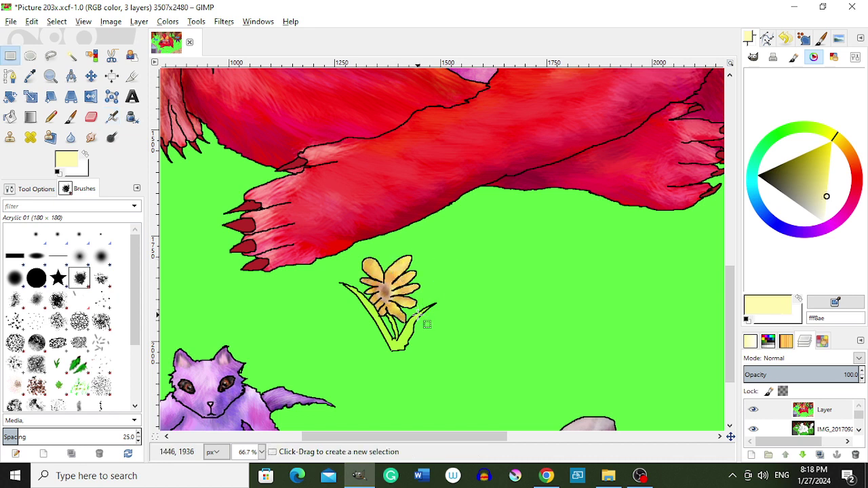
Select the flower's green leaves by colour and sample a dark green
key("shift+o")
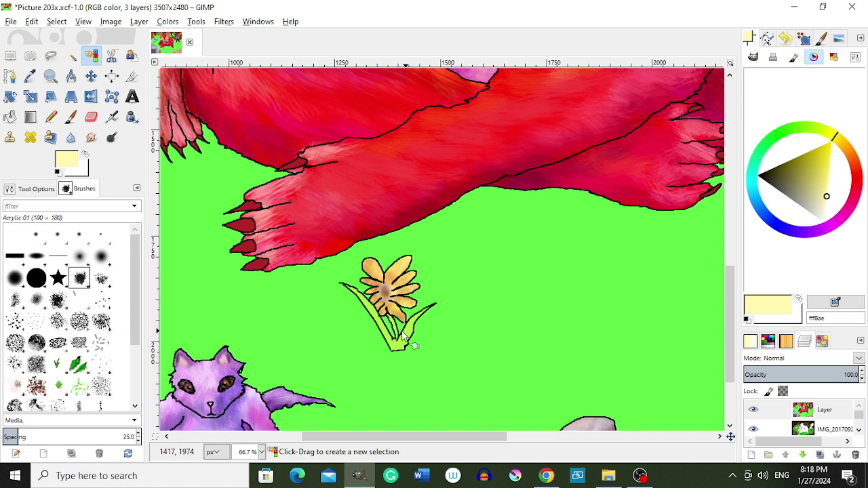
left_click(402, 333)
key("o")
left_click(421, 325)
Airbrush dark green shading on the leaves near the base, then add brighter pure green strokes
key("a")
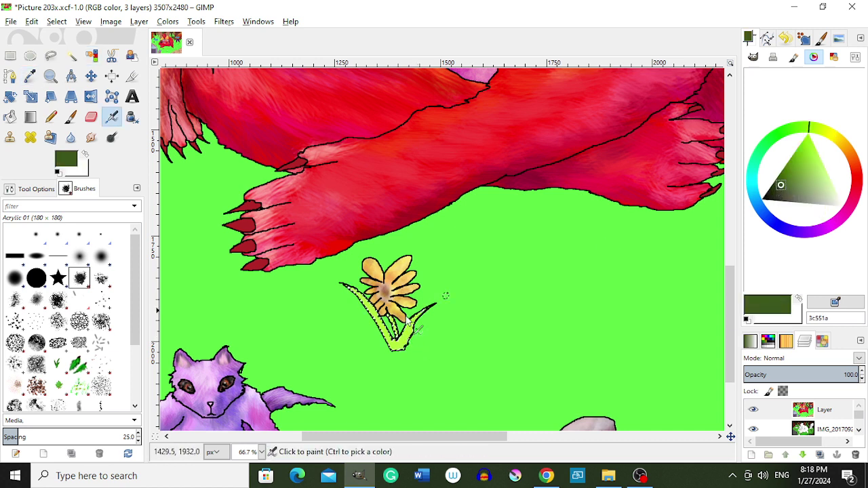
mouse_move(402, 343)
left_mouse_down()
mouse_move(415, 331)
mouse_move(343, 292)
left_mouse_up()
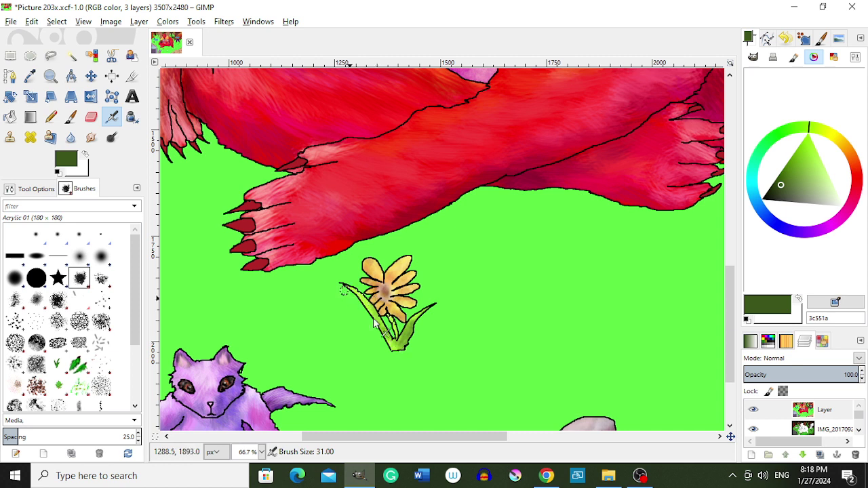
left_click_drag(375, 323, 402, 340)
left_click_drag(807, 128, 755, 184)
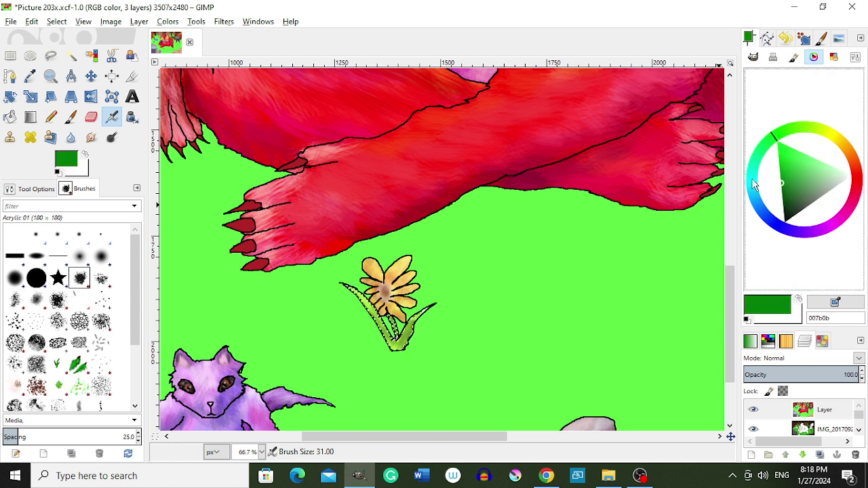
mouse_move(392, 336)
left_mouse_down()
mouse_move(409, 354)
mouse_move(390, 347)
left_mouse_up()
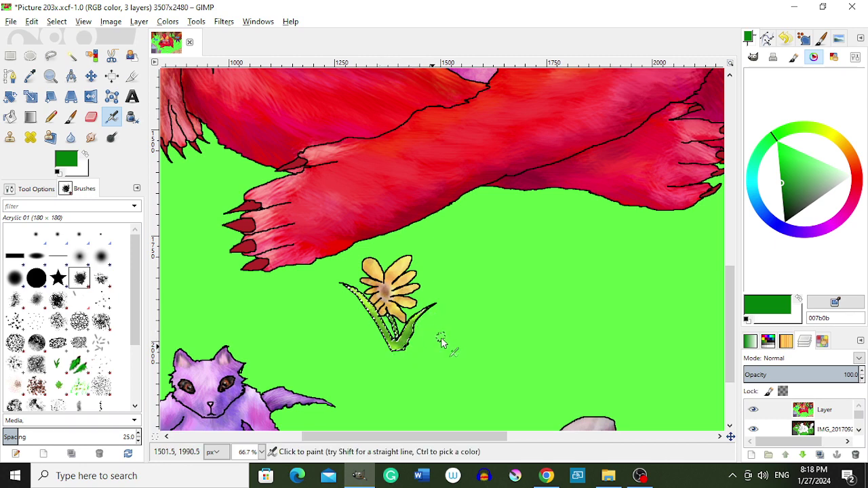
Sample the mushroom cap's pink and airbrush its left and lower parts darker
key("r")
scroll(444, 327, "down", 2)
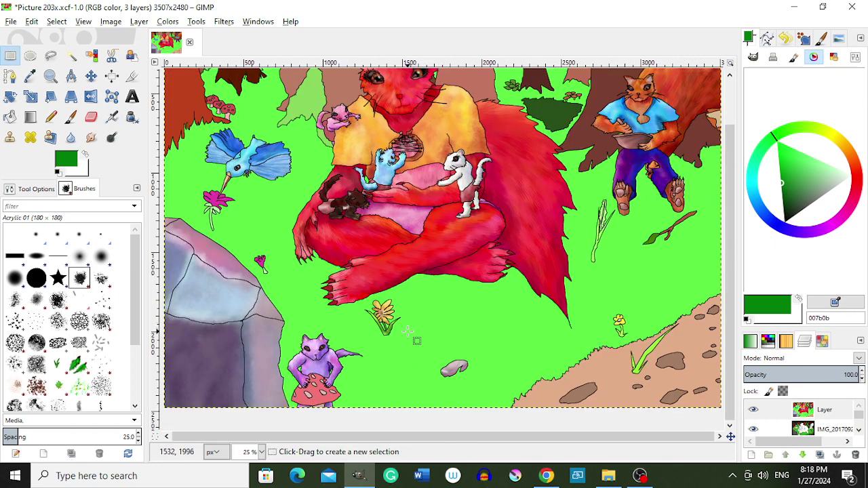
scroll(388, 328, "down", 1)
scroll(335, 403, "up", 4)
scroll(339, 380, "up", 1)
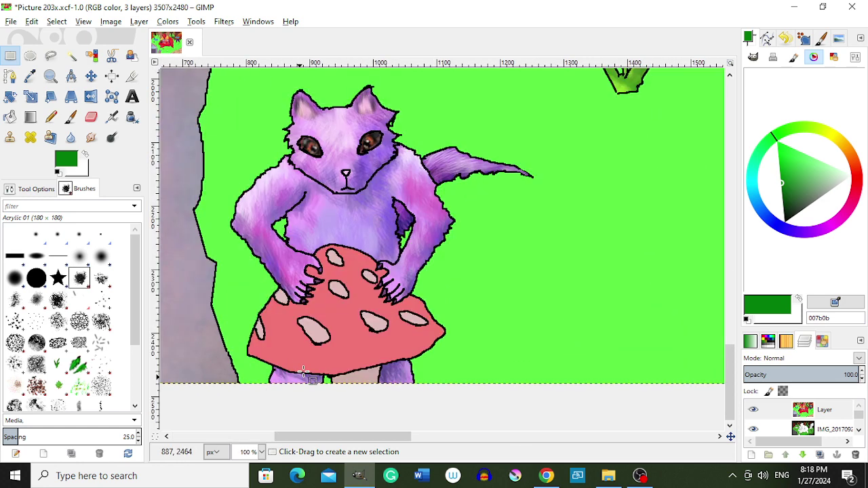
key("o")
left_click(342, 358)
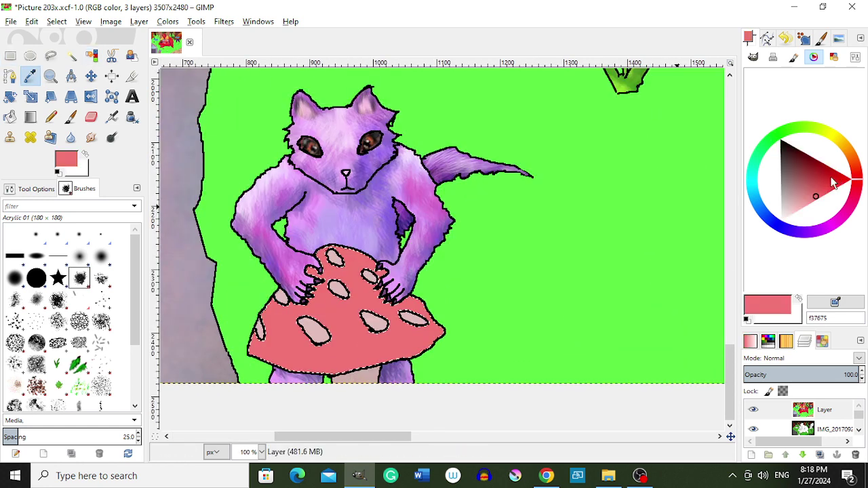
key("a")
mouse_move(338, 358)
left_mouse_down()
mouse_move(285, 326)
mouse_move(375, 341)
mouse_move(372, 322)
left_mouse_up()
Airbrush hot pink on the cap's right side and white on its top near the paws
left_click(835, 194)
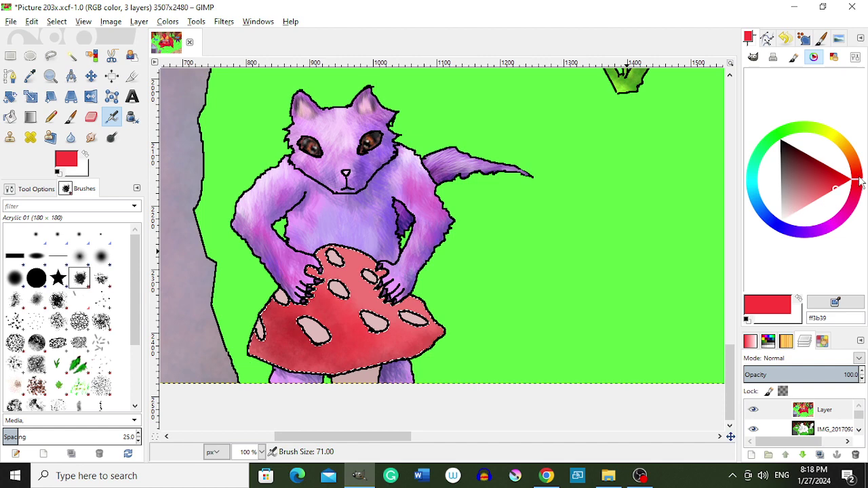
left_click_drag(860, 182, 841, 201)
mouse_move(359, 318)
left_mouse_down()
mouse_move(414, 336)
mouse_move(451, 319)
left_mouse_up()
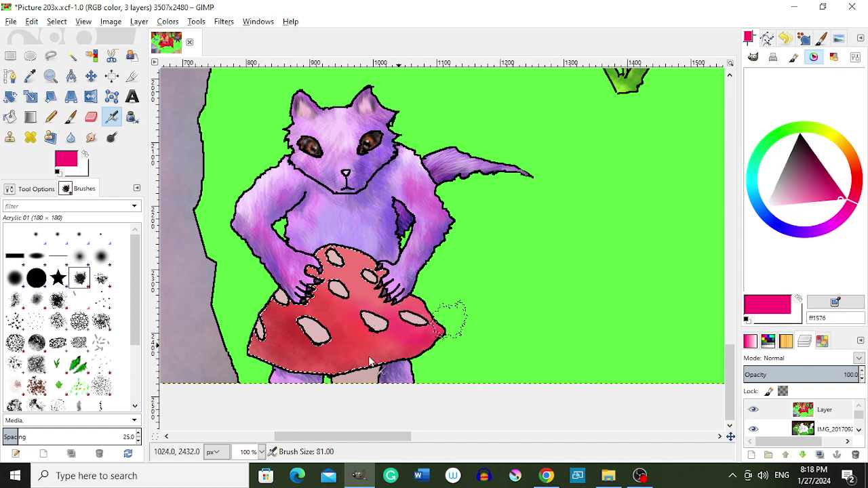
left_click_drag(780, 203, 766, 206)
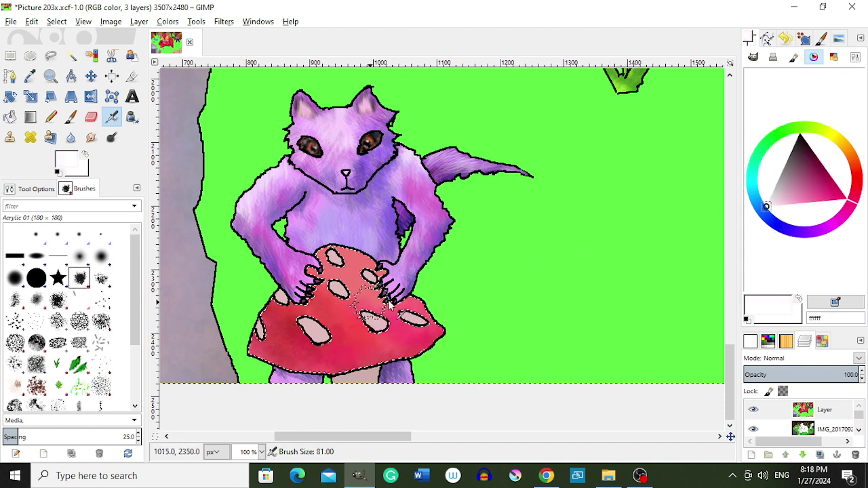
mouse_move(383, 294)
left_mouse_down()
mouse_move(360, 244)
mouse_move(359, 254)
left_mouse_up()
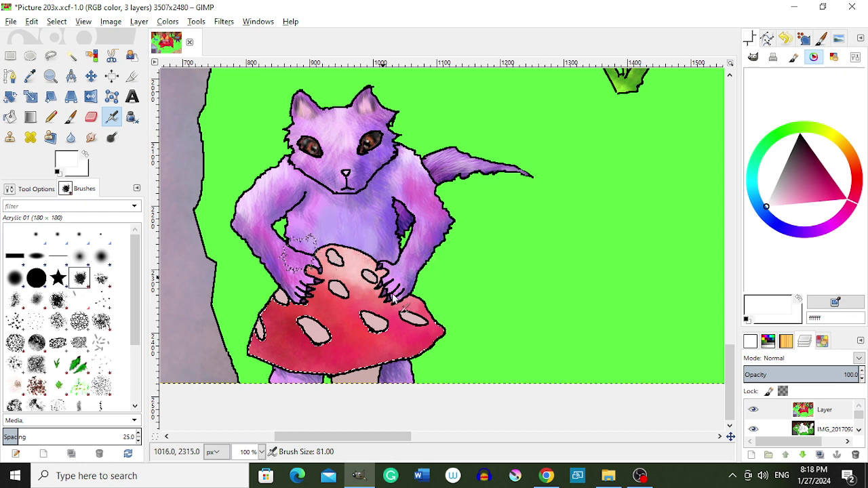
Try light pink, magenta and near-white, settling on a brighter purple paint colour
left_click_drag(760, 209, 780, 222)
left_click_drag(854, 227, 838, 227)
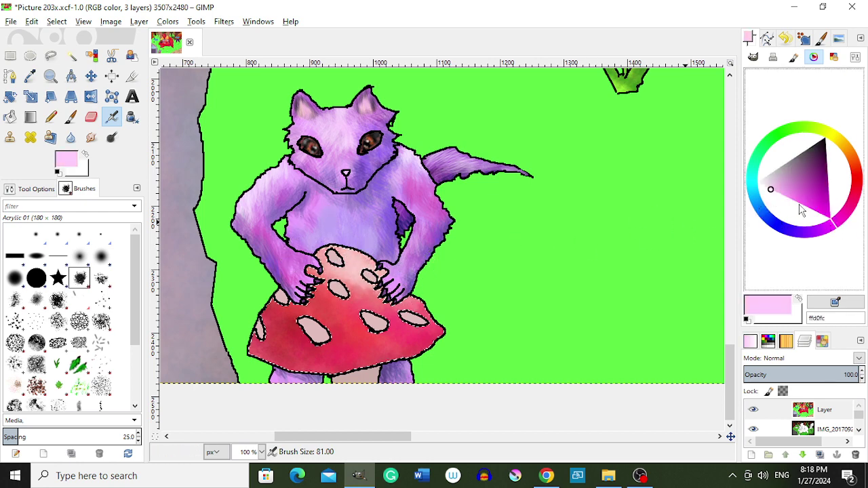
left_click(795, 202)
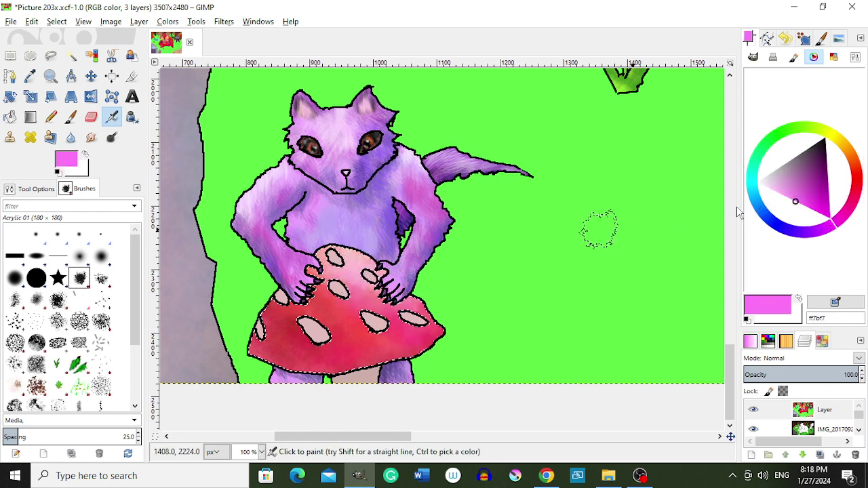
left_click(785, 188)
left_click(759, 184)
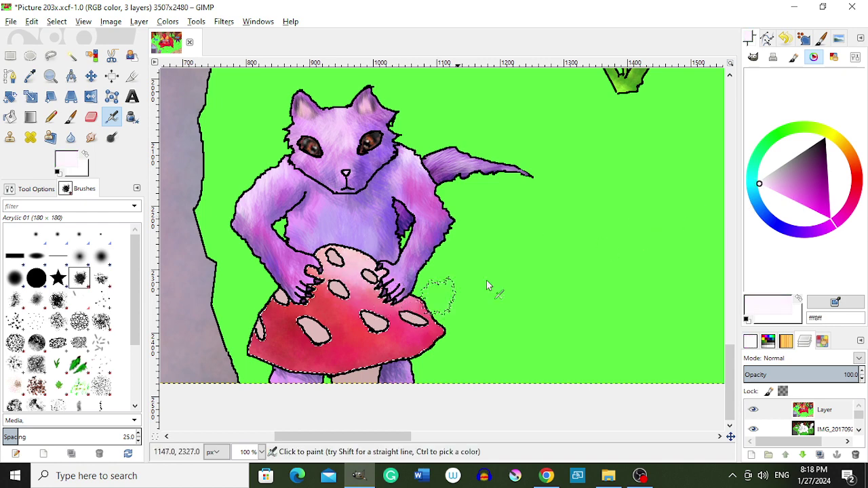
left_click(808, 188)
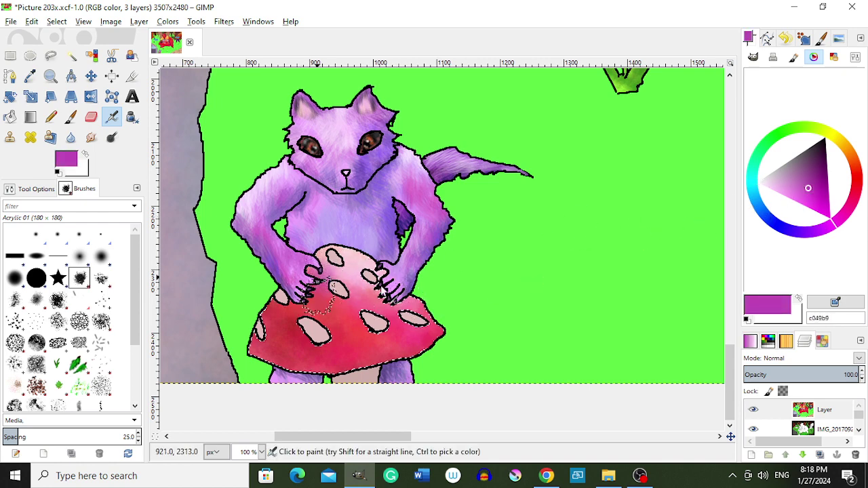
left_click(822, 174)
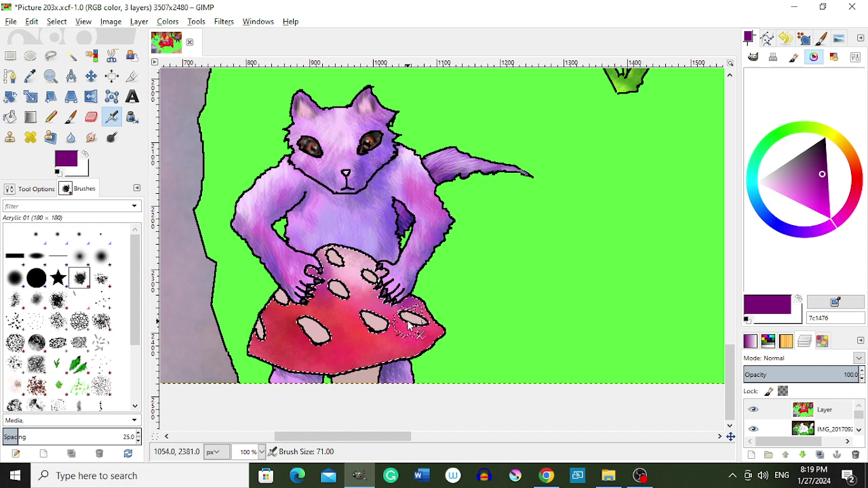
left_click(818, 181)
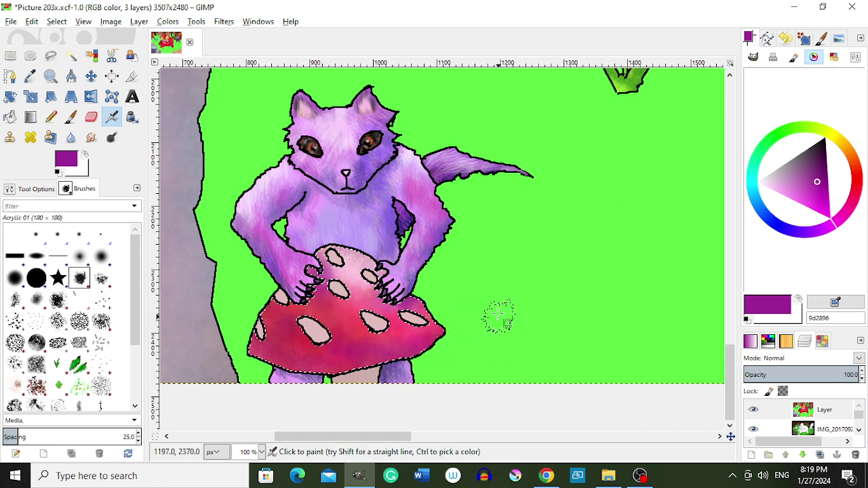
key("shift+o")
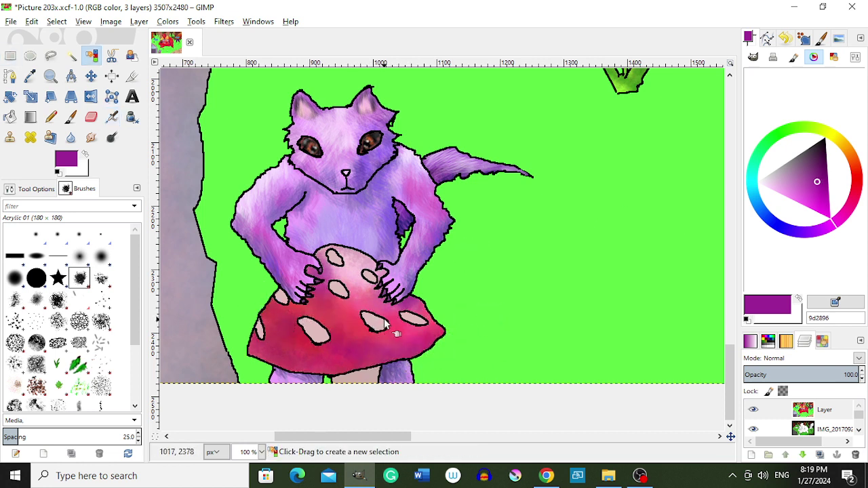
Select the cap's pale spots, paint sampled pink into them, and pick a dark red
left_click(388, 327)
key("o")
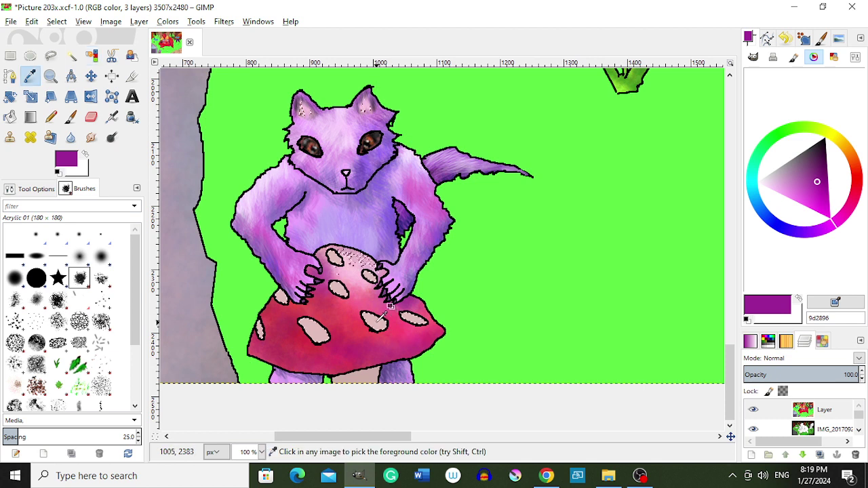
left_click(410, 325)
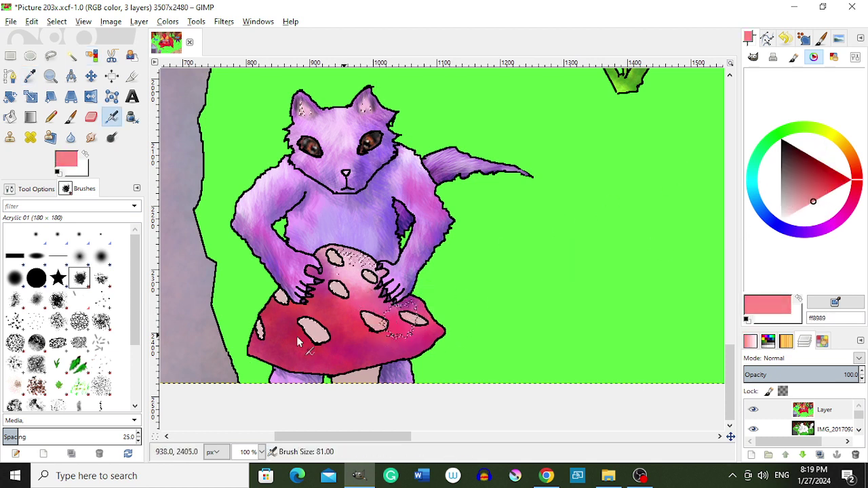
left_click_drag(411, 325, 274, 339)
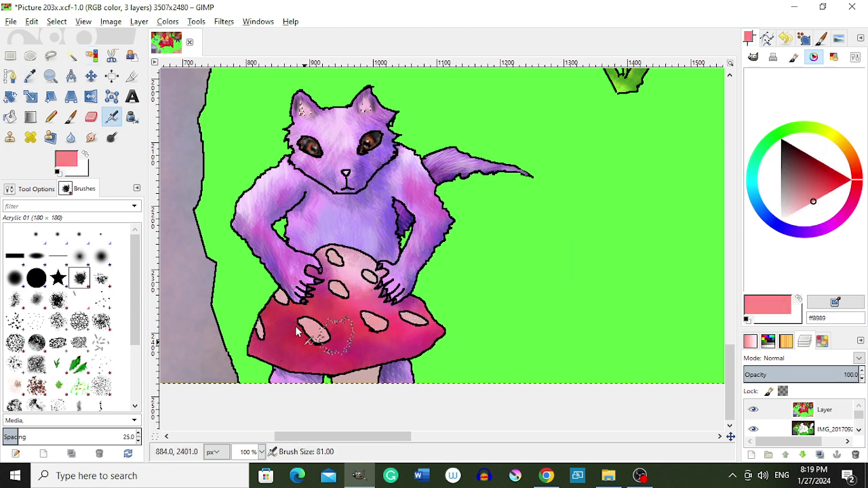
left_click(803, 172)
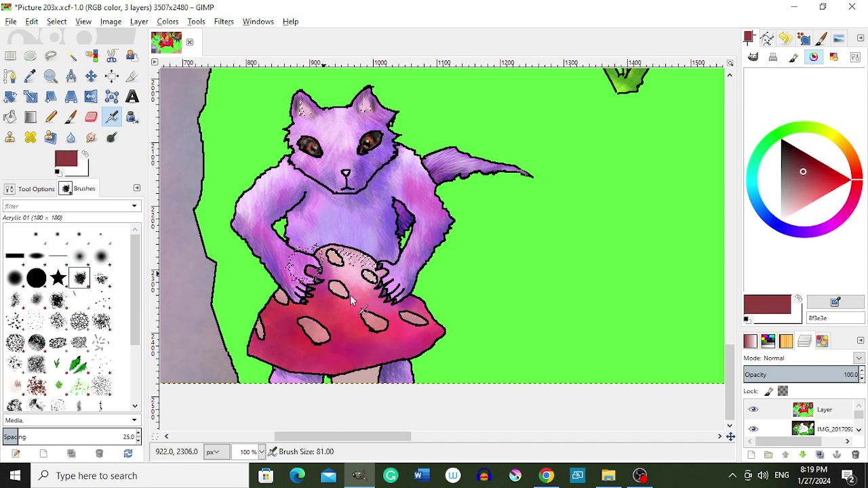
Lighten the mushroom cap's top with near-white pink, then choose a light pink for the spots
mouse_move(775, 198)
left_mouse_down()
mouse_move(788, 217)
mouse_move(779, 230)
left_mouse_up()
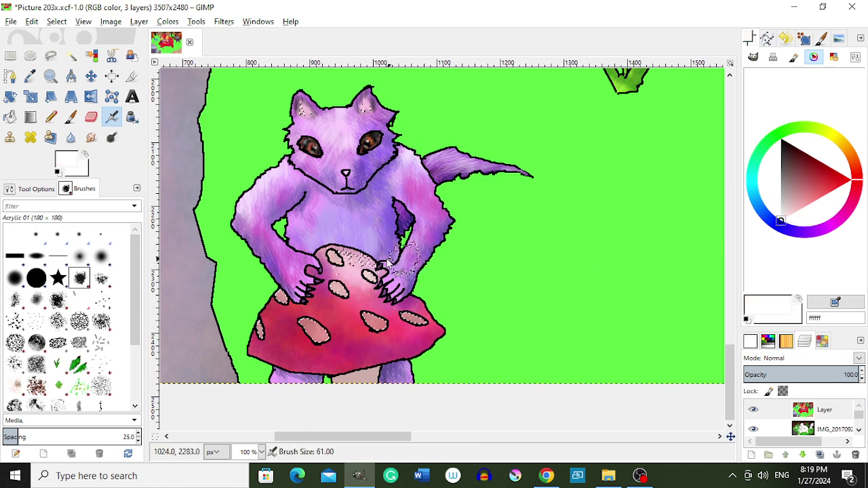
left_click_drag(366, 262, 339, 266)
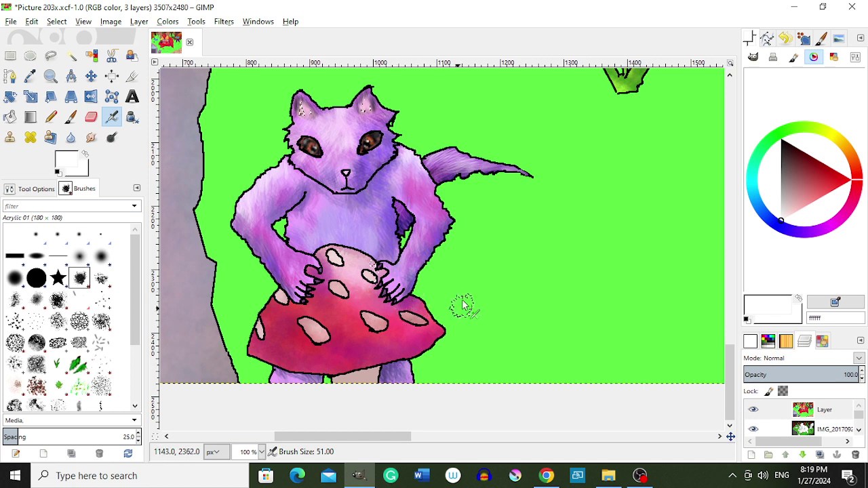
key("shift+o")
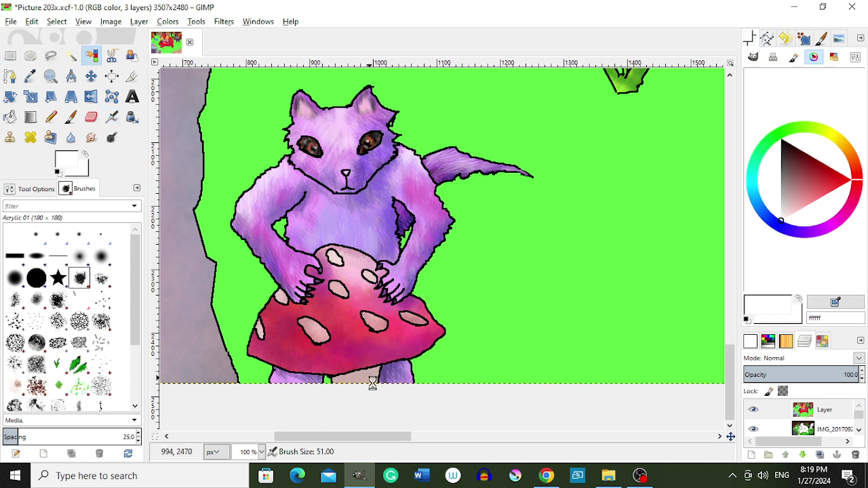
key("a")
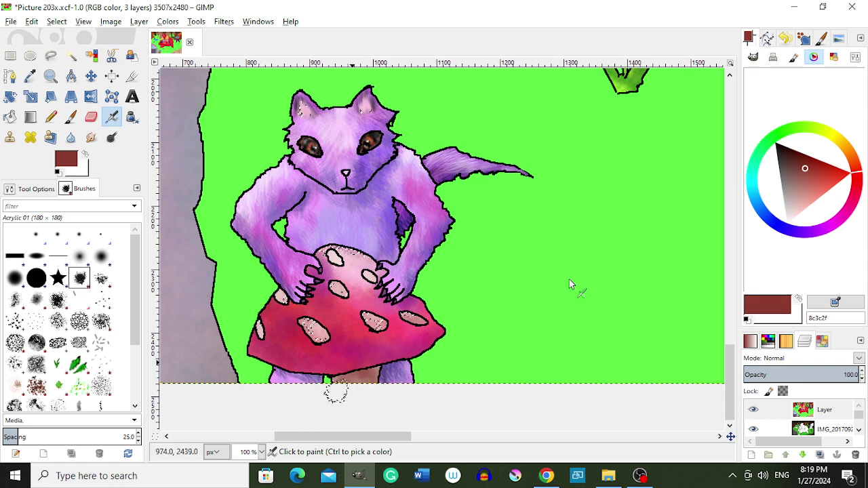
left_click(809, 206)
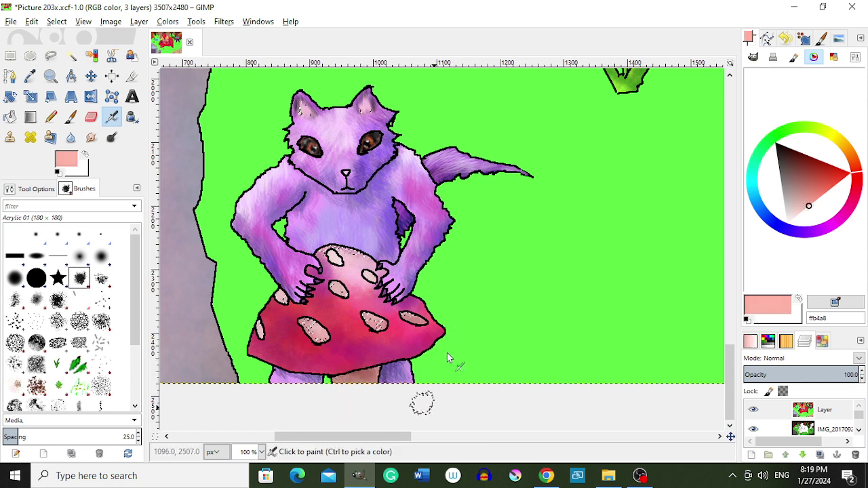
key("r")
scroll(343, 348, "up", 2, "ctrl")
Zoom in on the claws and pick a dark purple sampled from the creature's fur
scroll(355, 329, "down", 2, "ctrl")
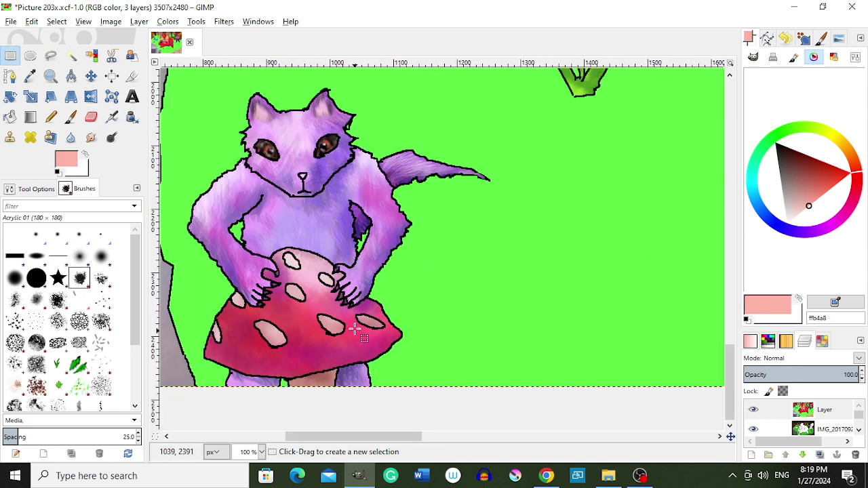
scroll(355, 329, "down", 1, "ctrl")
scroll(349, 300, "up", 3, "ctrl")
key("shift+o")
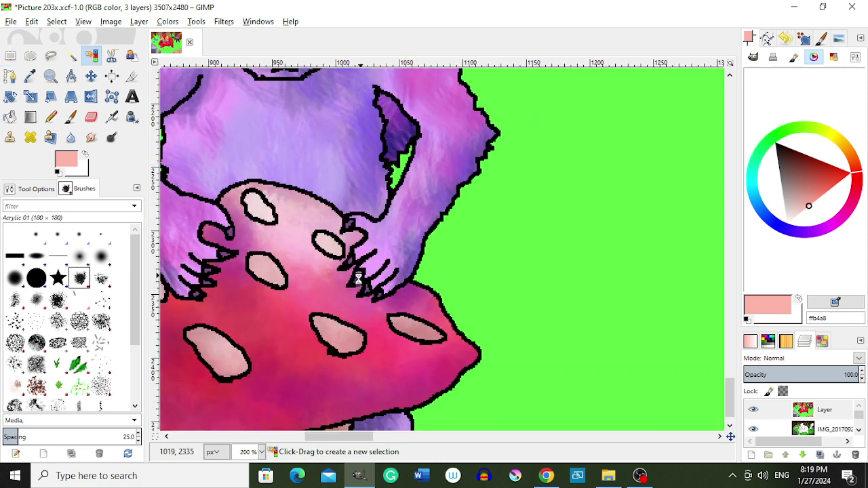
key("o")
left_click(358, 278)
left_click(831, 183)
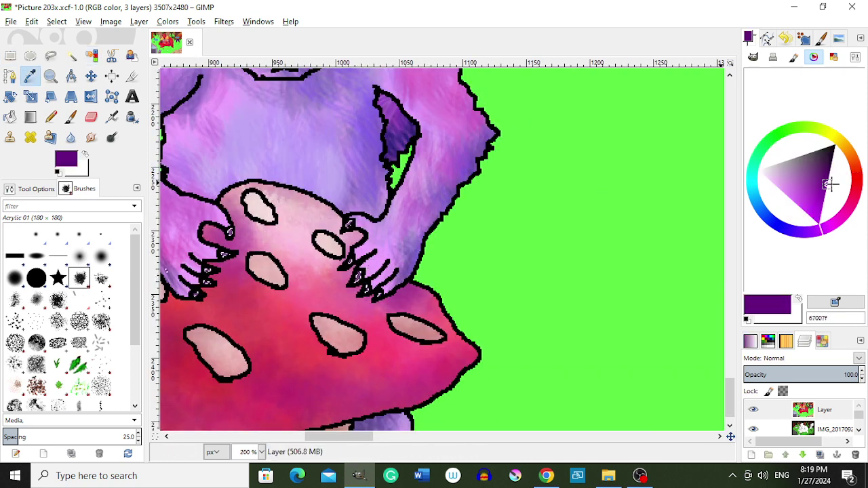
Airbrush purple over the claws, then paint white highlights back onto them
key("a")
left_click_drag(367, 298, 326, 272)
left_click_drag(353, 230, 339, 203)
left_click_drag(231, 231, 203, 271)
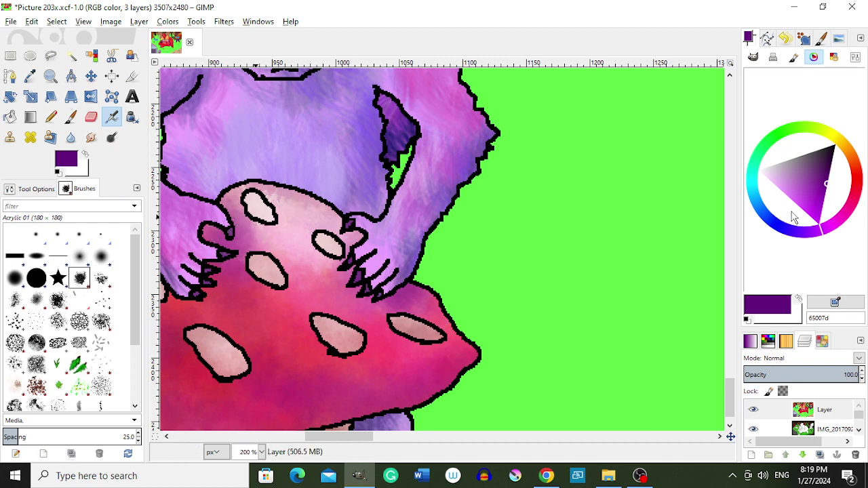
left_click_drag(793, 217, 758, 170)
mouse_move(407, 224)
left_mouse_down()
mouse_move(373, 264)
mouse_move(339, 285)
mouse_move(292, 230)
left_mouse_up()
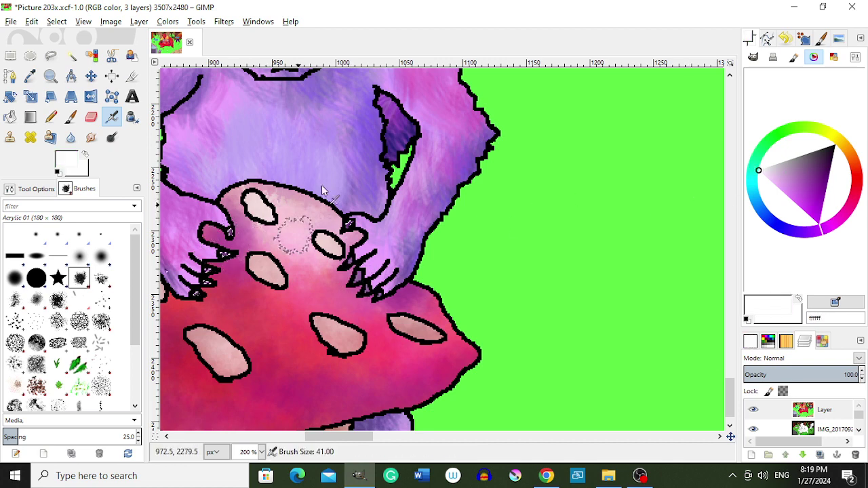
Zoom out to the whole illustration, then zoom in on the yellow flower
key("r")
key("minus")
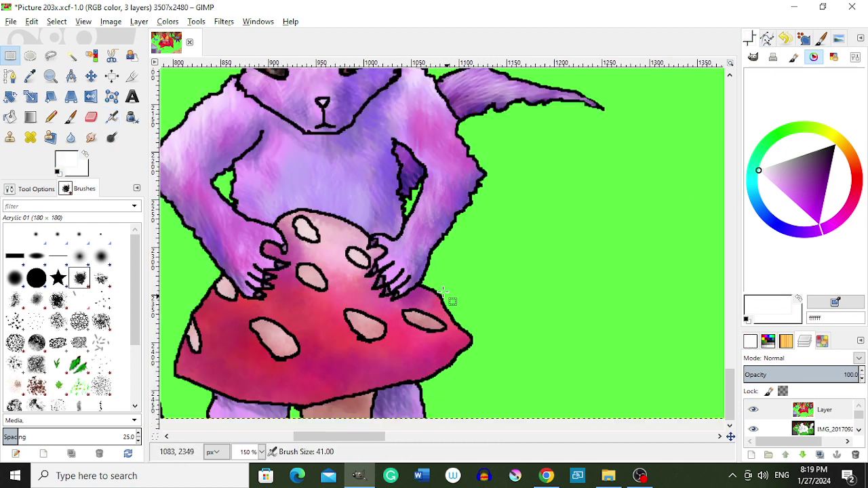
key("minus")
key("minus")
key("minus")
key("minus")
key("minus")
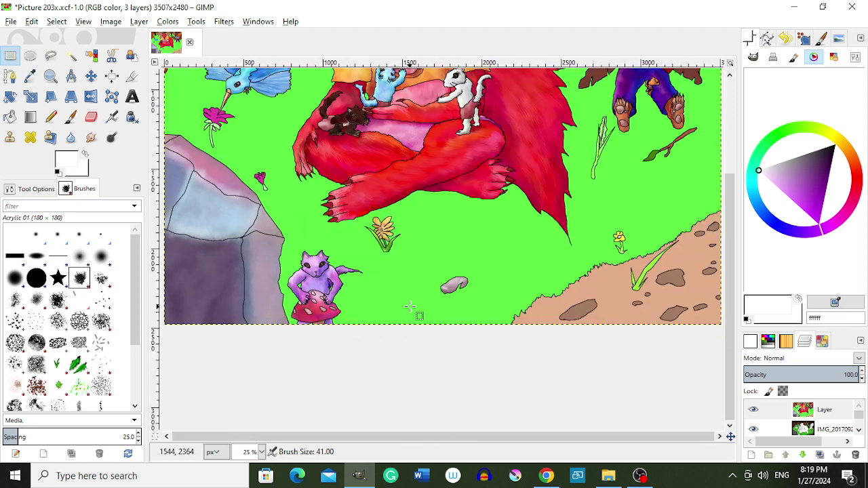
key("plus")
key("plus")
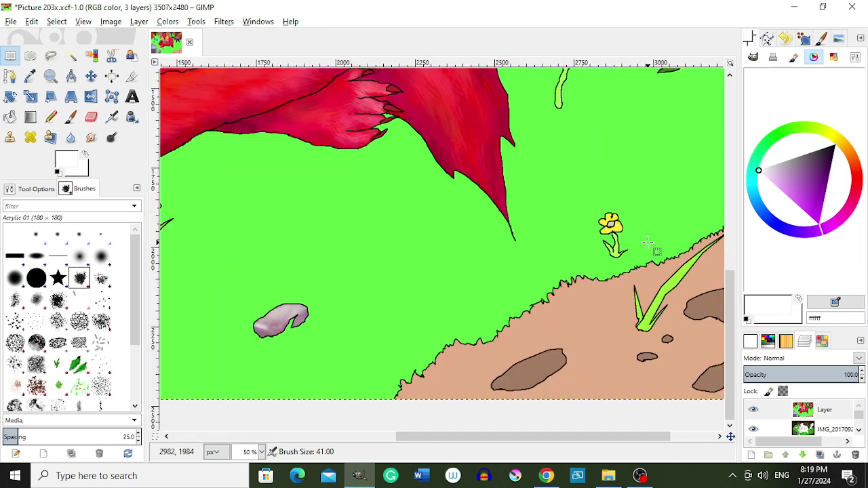
key("plus")
key("plus")
key("plus")
Shade the flower stem with darker greens, undoing the last near-black stroke
key("o")
left_click(613, 265)
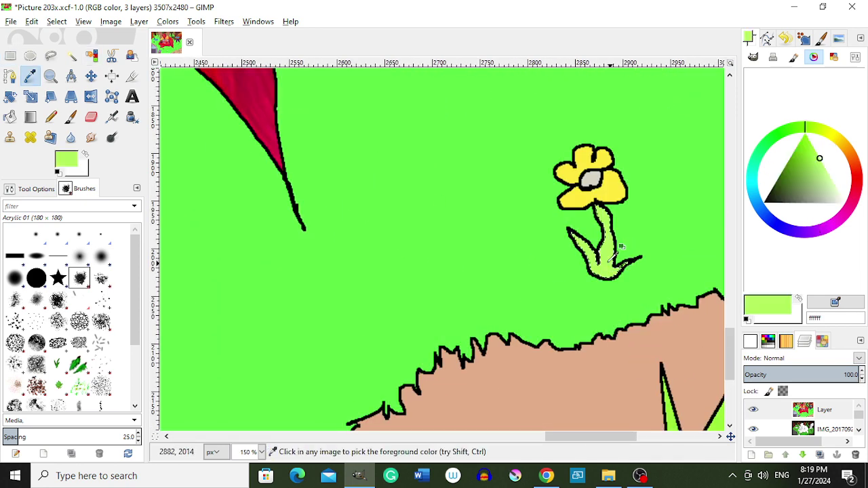
left_click(781, 184)
key("a")
mouse_move(606, 269)
left_mouse_down()
mouse_move(616, 287)
mouse_move(616, 233)
mouse_move(596, 244)
left_mouse_up()
left_click(781, 197)
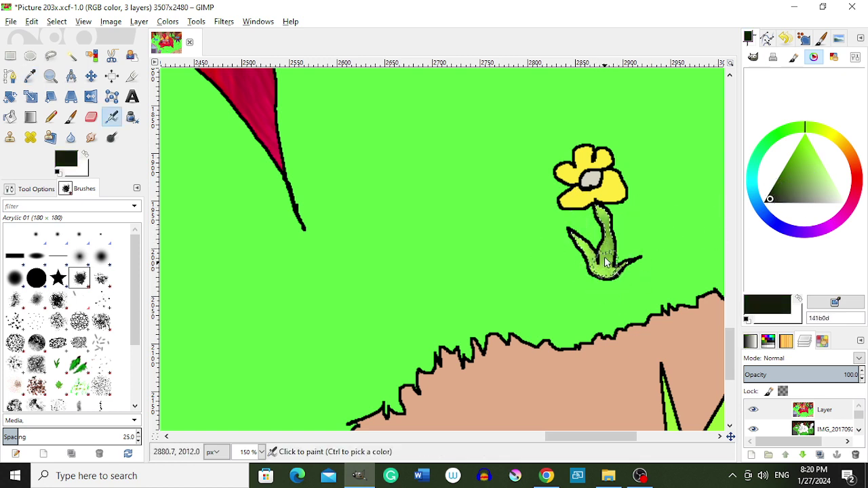
left_click_drag(603, 274, 601, 204)
mouse_move(631, 255)
left_mouse_down()
mouse_move(577, 285)
mouse_move(596, 259)
mouse_move(583, 241)
left_mouse_up()
key("ctrl+z")
key("ctrl+z")
Add a light yellow stem highlight, then pick a warm pale-cream yellow for the petals
left_click(828, 135)
left_click(827, 175)
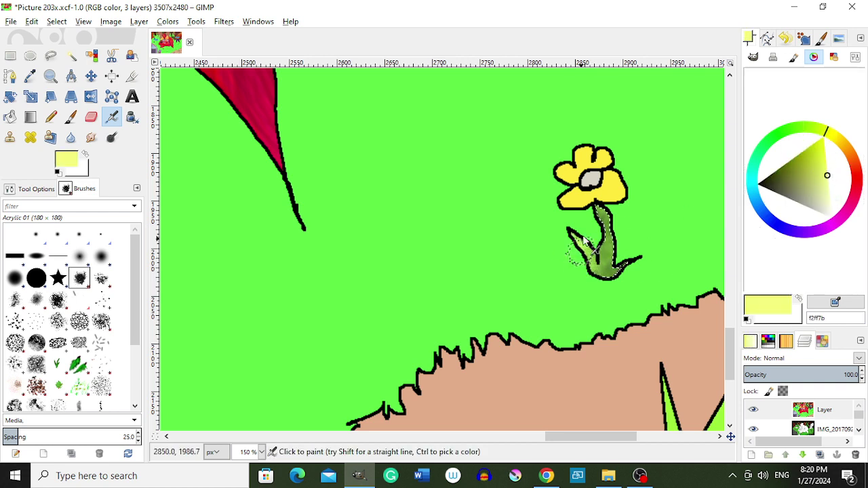
key("r")
key("shift+o")
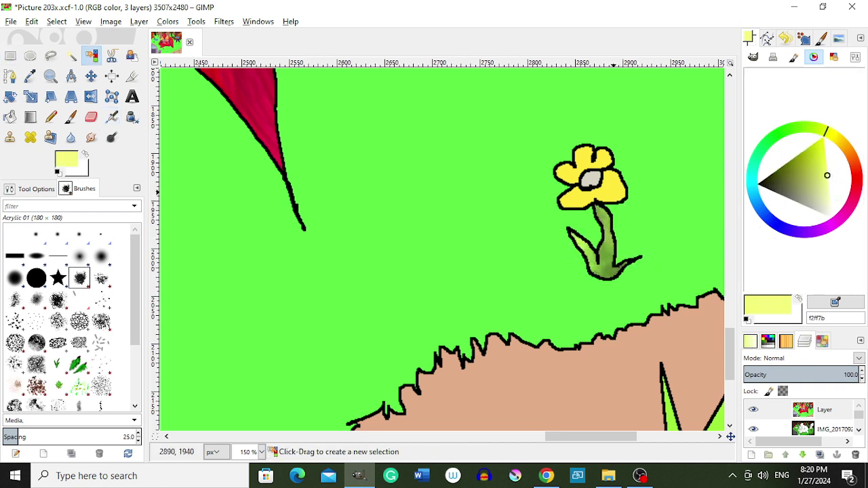
left_click(839, 138)
key("a")
left_click(831, 166)
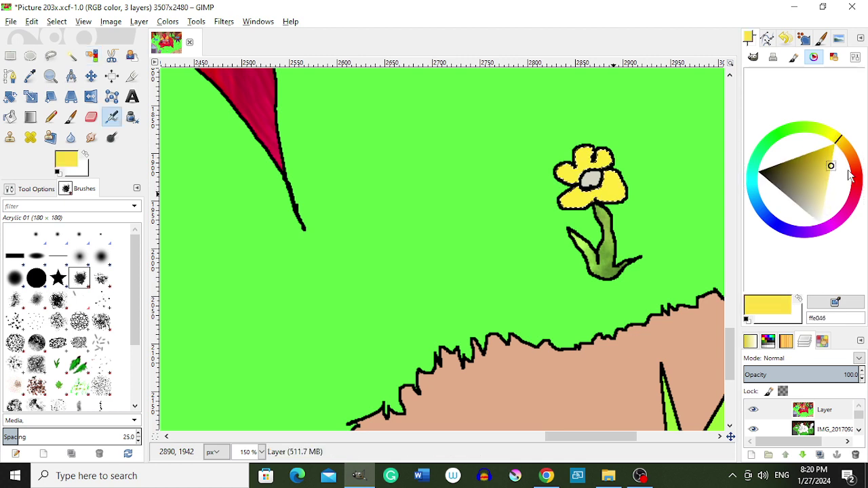
left_click(824, 202)
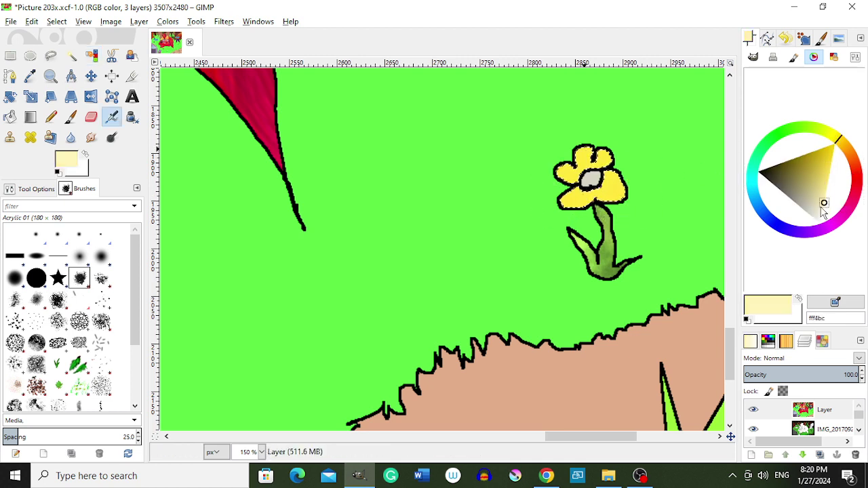
Tint the flower petals with soft salmon pink, then a stronger orange-red
left_click(856, 173)
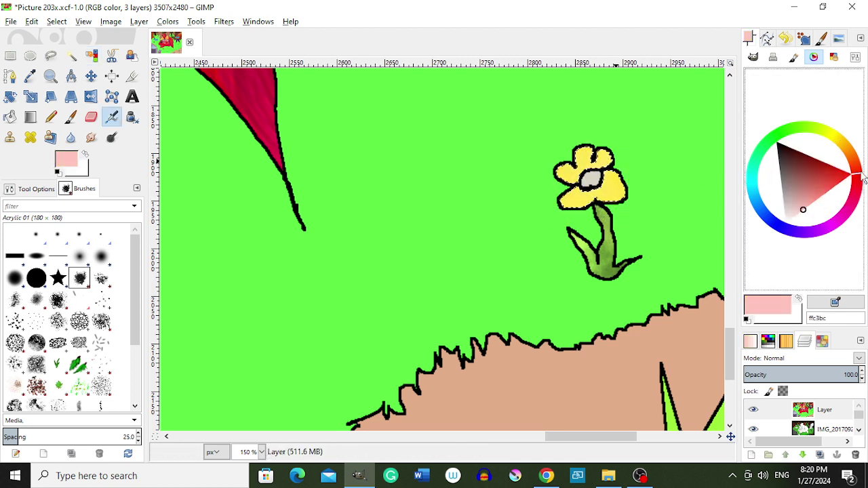
left_click(817, 200)
left_click_drag(573, 197, 616, 154)
left_click(831, 177)
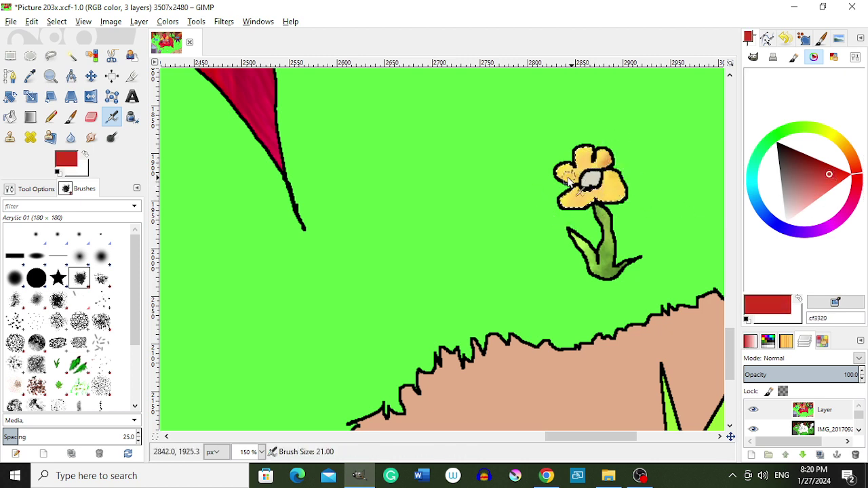
mouse_move(570, 180)
left_mouse_down()
mouse_move(580, 204)
mouse_move(630, 194)
left_mouse_up()
Switch back to the Airbrush and set a near-black paint colour
key("r")
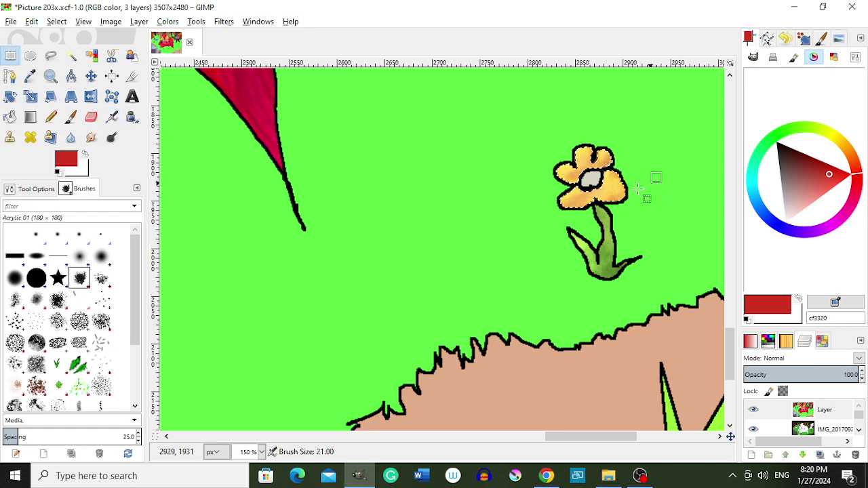
key("shift+o")
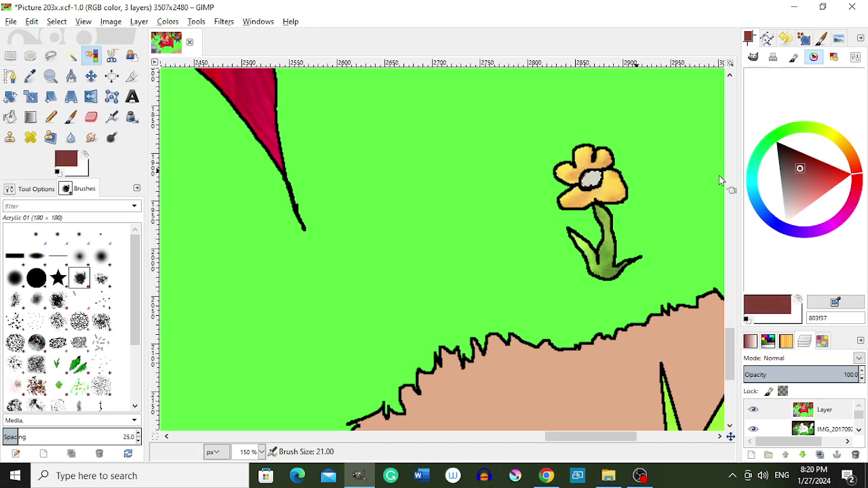
key("a")
left_click_drag(798, 166, 782, 150)
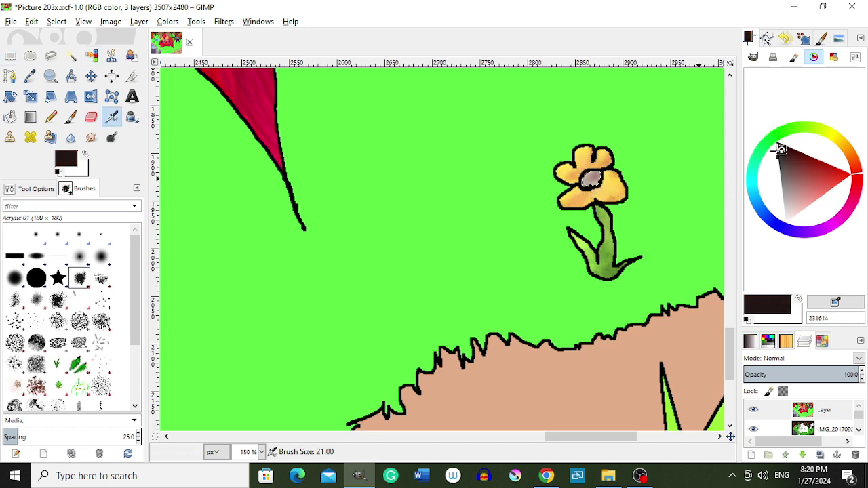
Pick a near-black green and shade the grass blade dark from base toward tip
key("r")
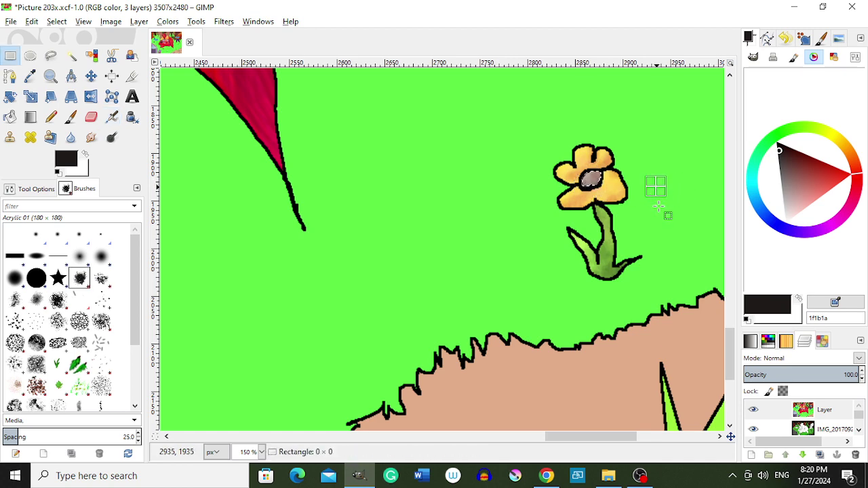
scroll(651, 193, "down", 2)
scroll(597, 252, "down", 2)
scroll(597, 252, "up", 1)
scroll(652, 268, "up", 1)
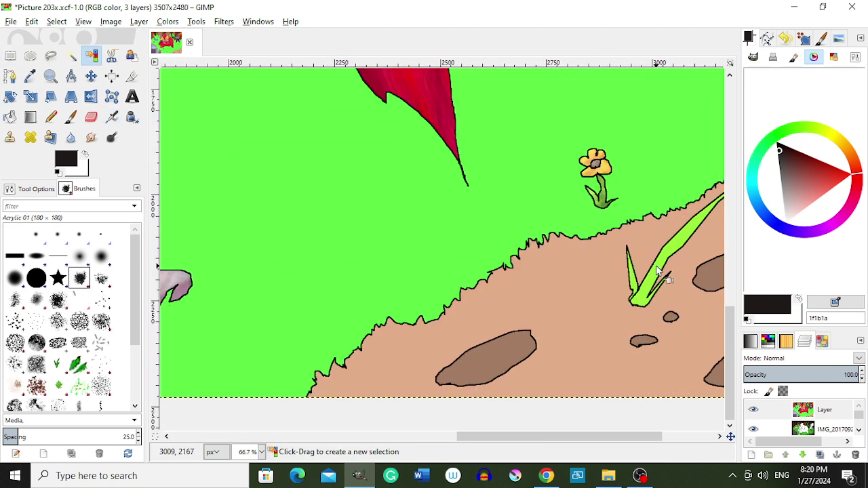
scroll(587, 445, "right", 1)
scroll(587, 446, "right", 2)
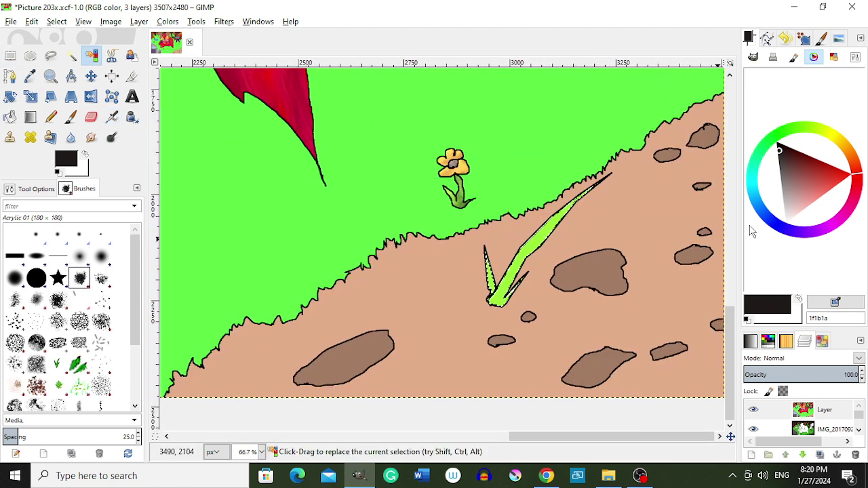
left_click_drag(799, 130, 801, 162)
left_click(768, 202)
key("a")
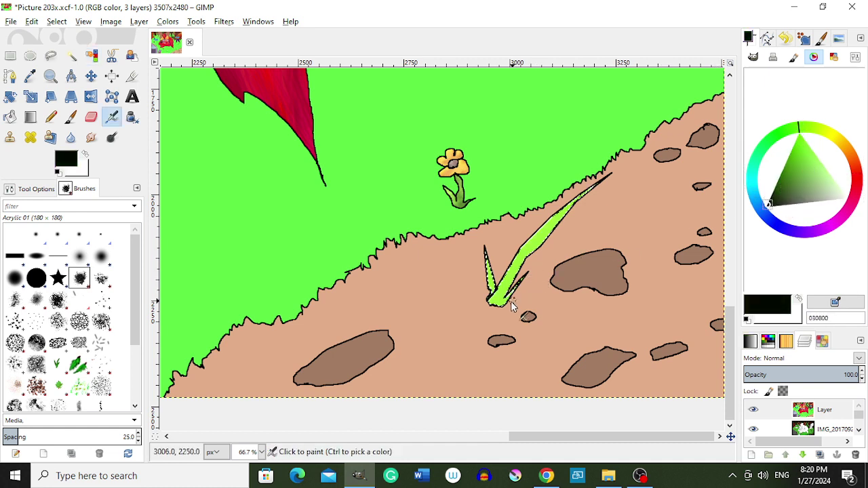
mouse_move(494, 313)
left_mouse_down()
mouse_move(546, 237)
mouse_move(496, 305)
mouse_move(533, 248)
mouse_move(584, 195)
mouse_move(495, 304)
left_mouse_up()
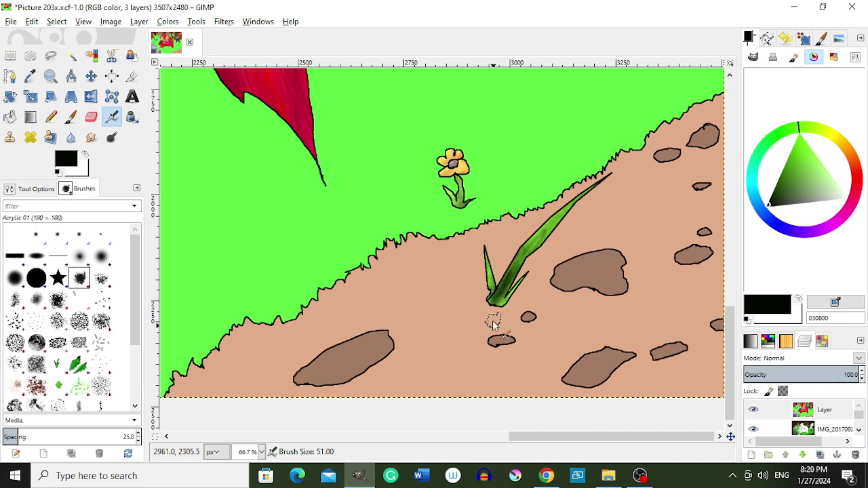
Shift the colour through teal to light green and airbrush light strokes along the blade
left_click(780, 190)
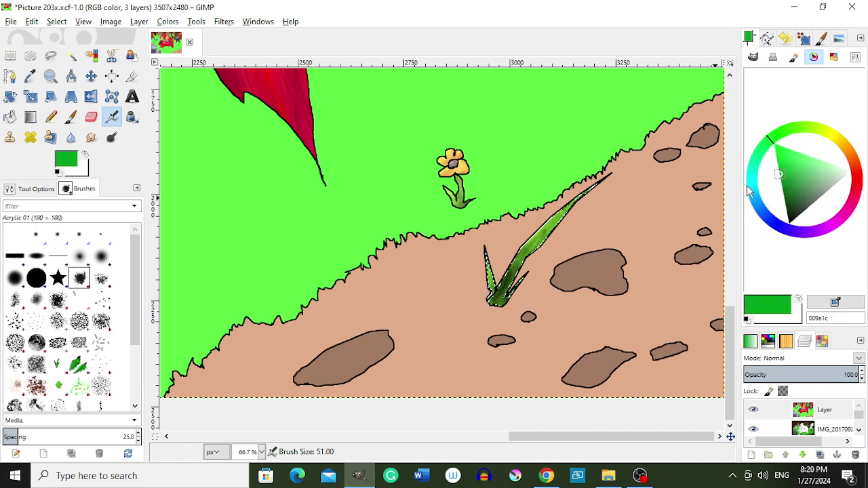
left_click_drag(750, 188, 749, 164)
left_click(783, 163)
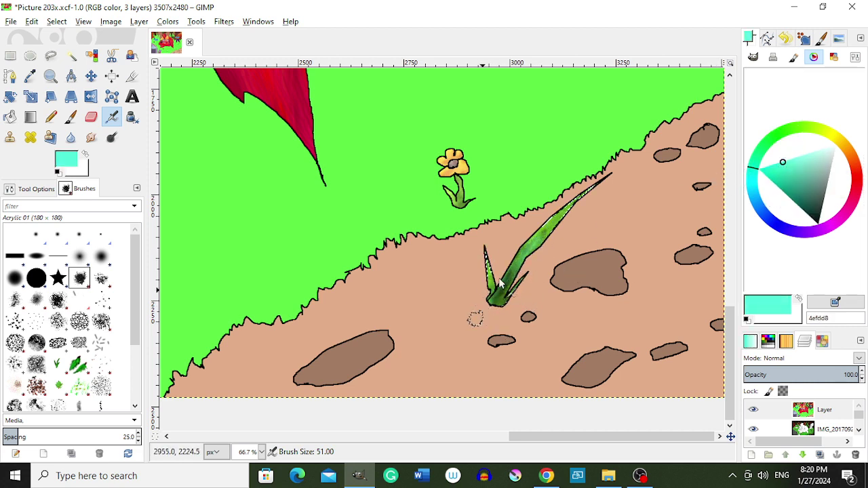
left_click_drag(775, 135, 802, 129)
left_click(829, 173)
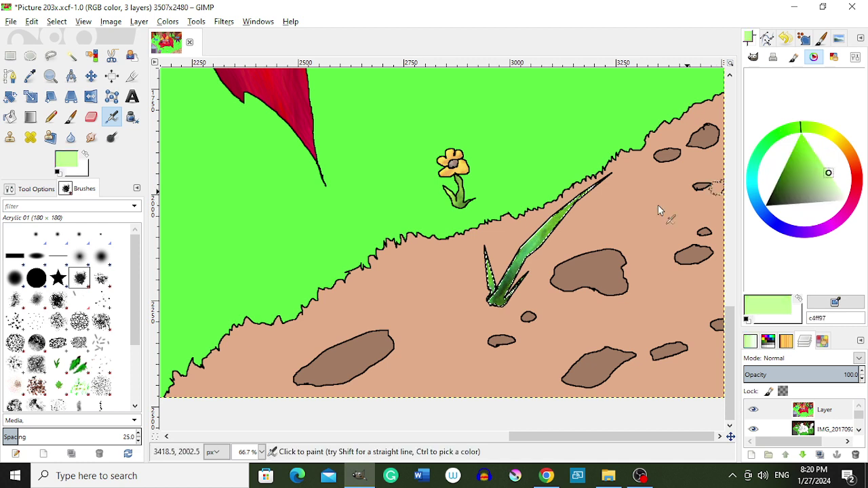
left_click_drag(519, 255, 498, 302)
left_click_drag(492, 258, 528, 270)
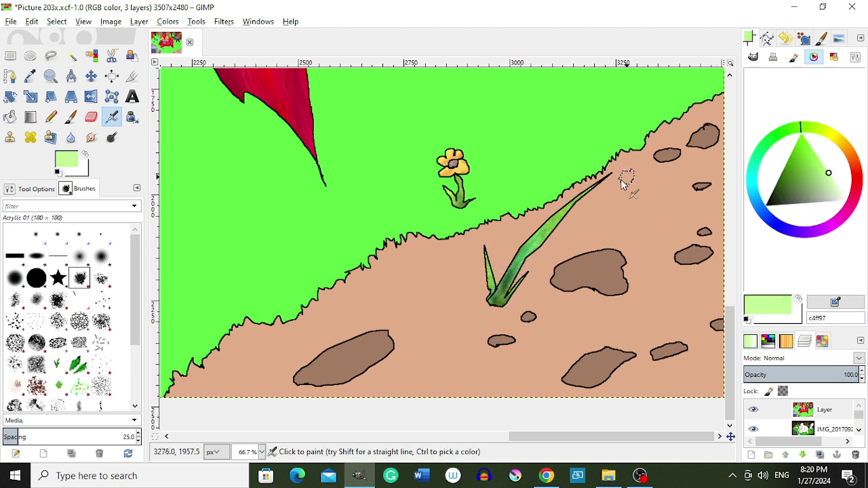
left_click_drag(492, 305, 583, 198)
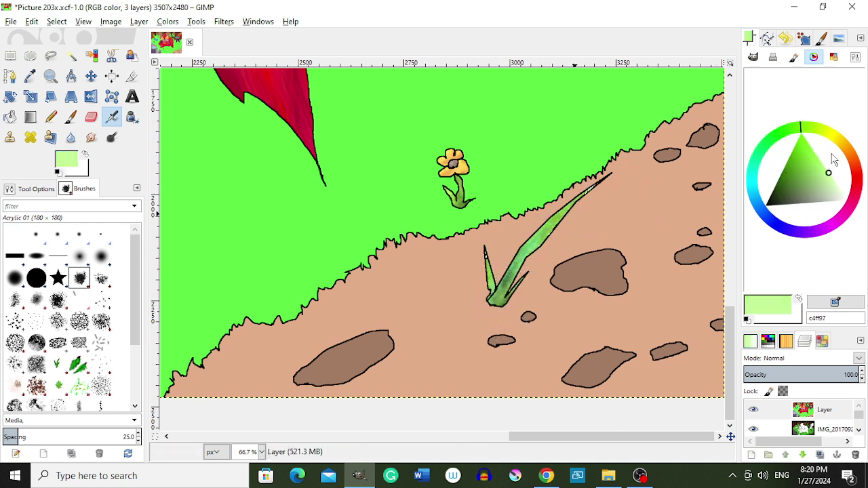
Pick a brighter yellow-green, then a dark olive, and zoom out from the grass
left_click(825, 125)
left_click(824, 152)
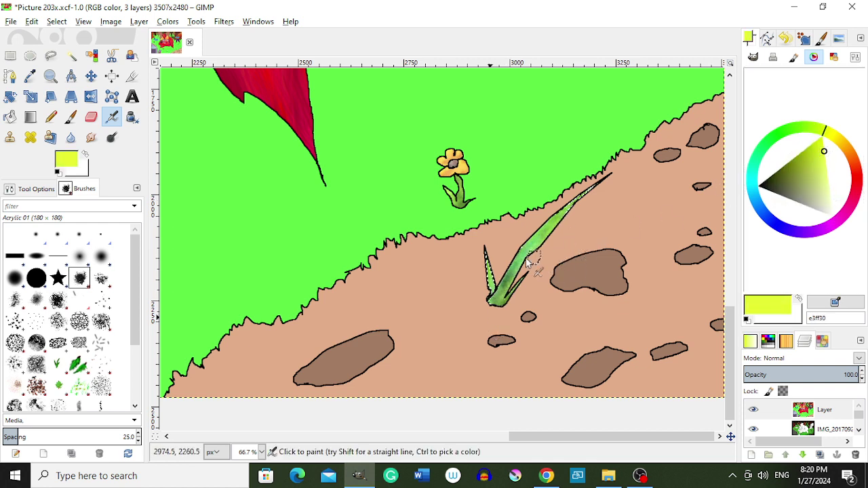
left_click(784, 164)
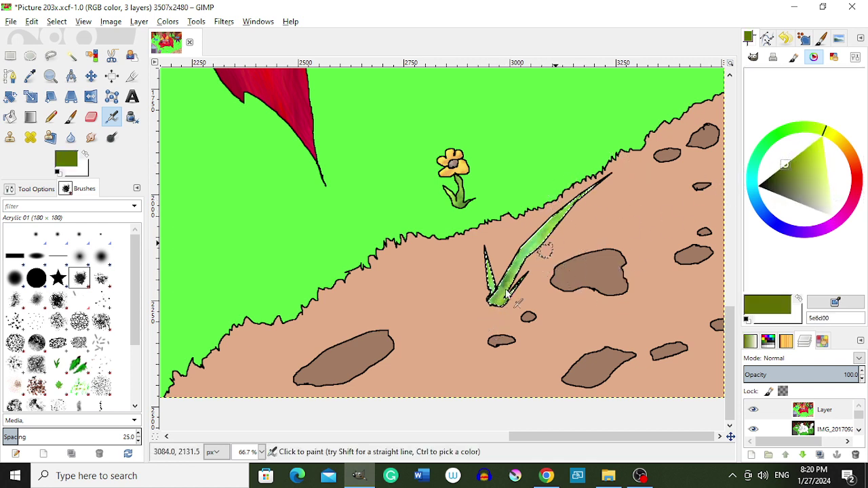
key("r")
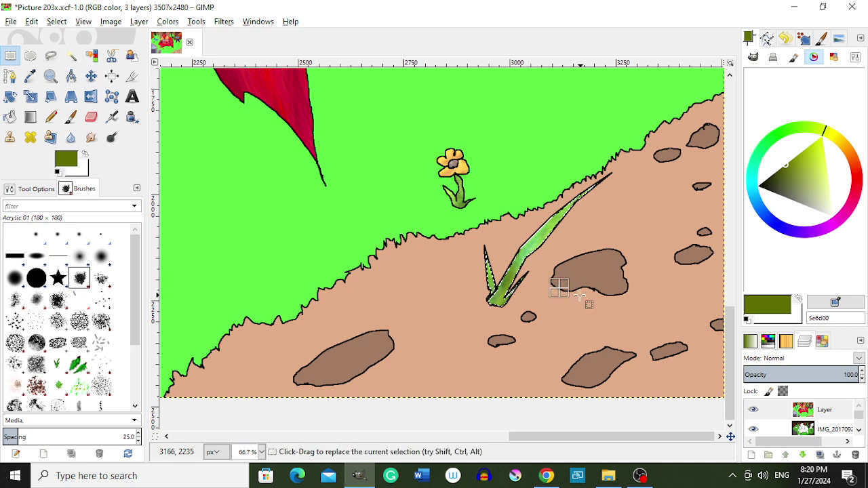
key("minus")
key("minus")
key("minus")
key("minus")
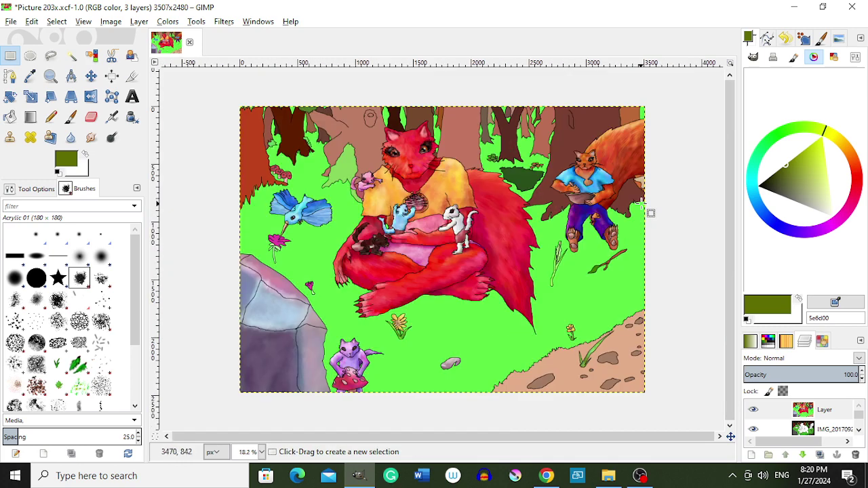
Zoom in on the branch and select its brown areas with Select by Color
key("plus")
key("plus")
key("plus")
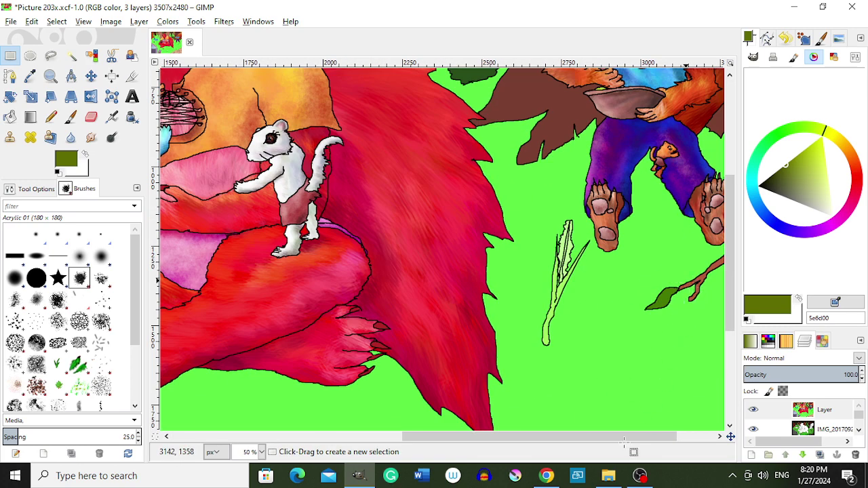
left_click_drag(624, 439, 671, 438)
key("plus")
key("shift+o")
key("plus")
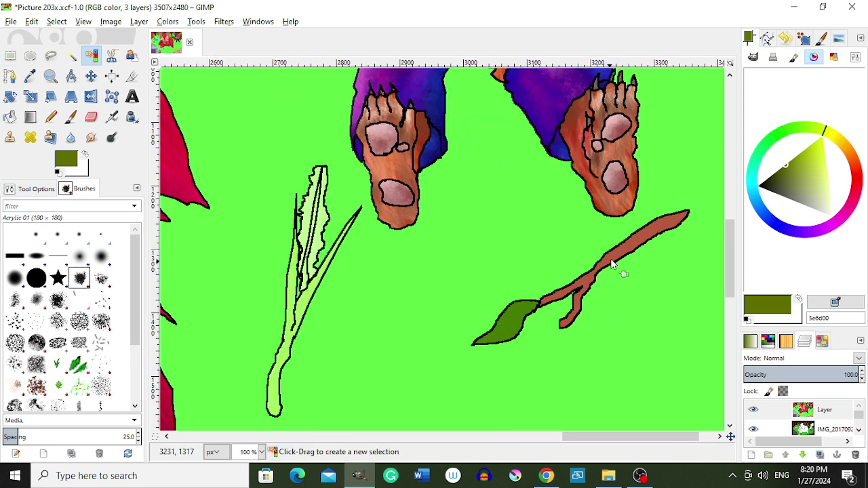
left_click(619, 260)
Airbrush grey-brown along the branch with an enlarged brush
left_click_drag(847, 152, 856, 168)
left_click(777, 151)
key("a")
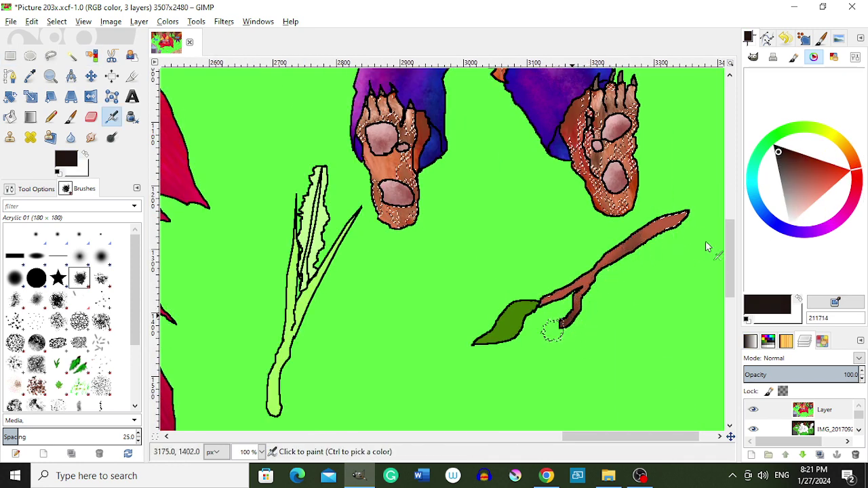
left_click(788, 186)
key("bracketleft")
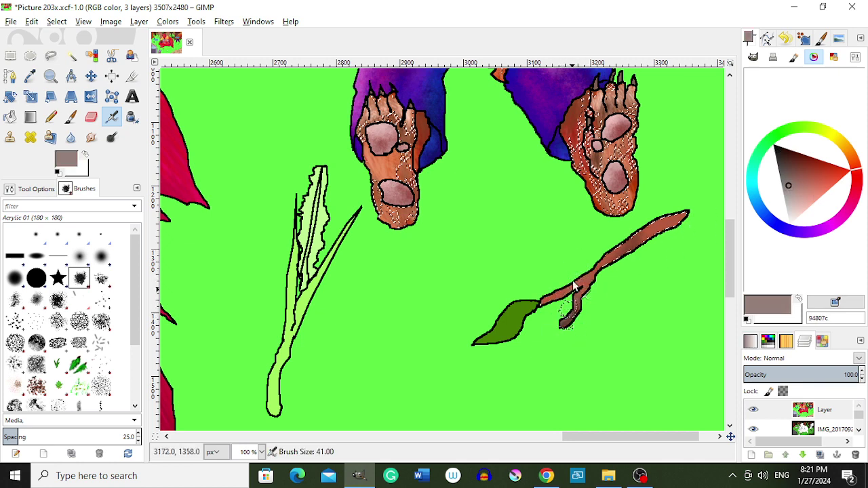
mouse_move(573, 287)
left_mouse_down()
mouse_move(645, 231)
mouse_move(686, 215)
mouse_move(536, 310)
left_mouse_up()
Add dark brown, near-black and pale pink strokes along the branch
left_click(790, 161)
key("bracketleft")
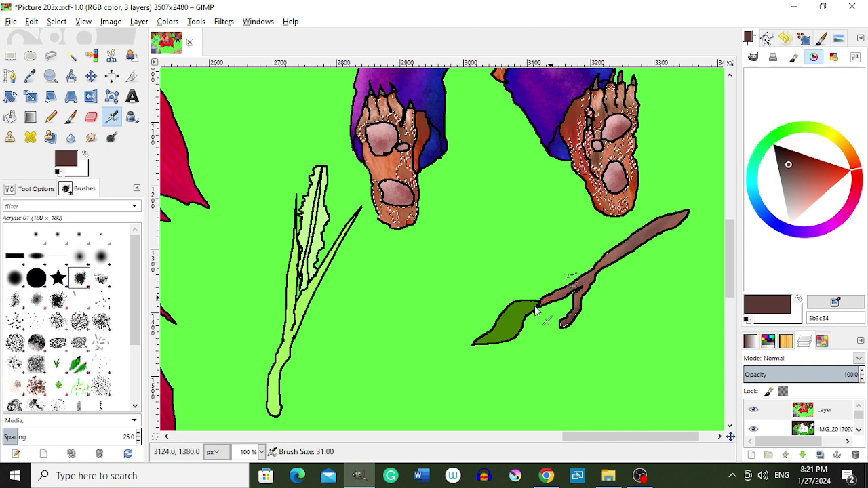
left_click(774, 154)
key("bracketleft")
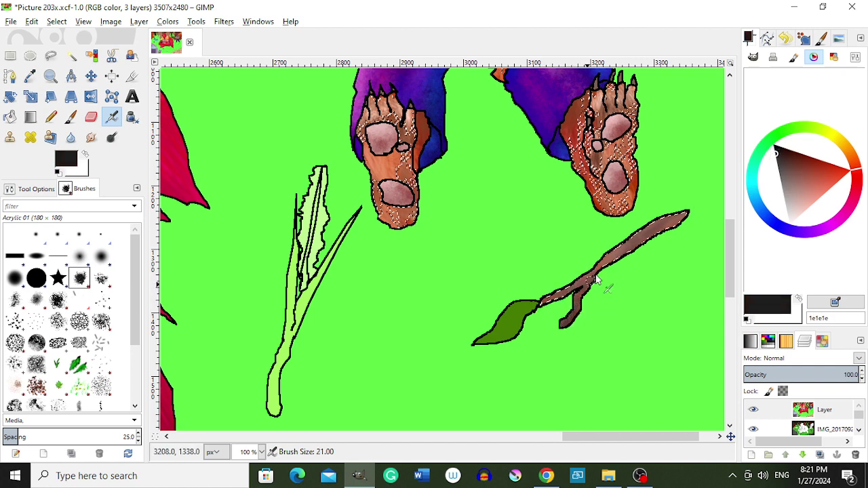
mouse_move(586, 282)
left_mouse_down()
mouse_move(658, 246)
mouse_move(682, 218)
mouse_move(668, 242)
mouse_move(600, 274)
mouse_move(656, 222)
left_mouse_up()
left_click(803, 205)
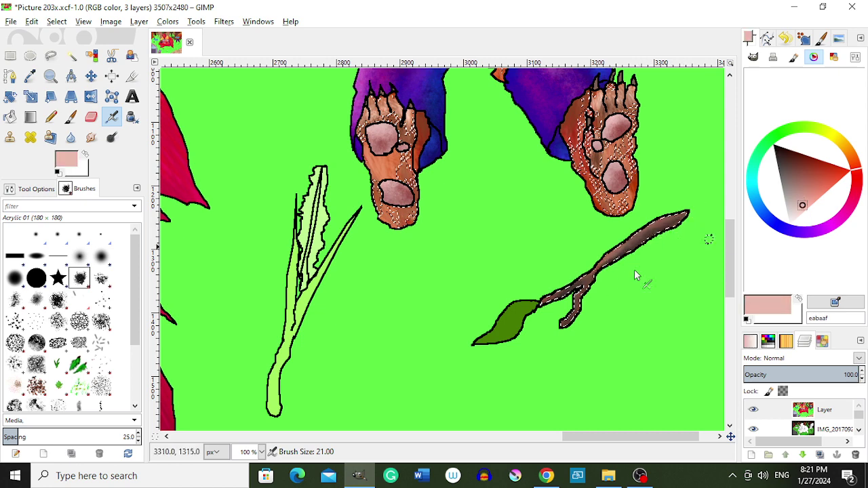
mouse_move(634, 274)
left_mouse_down()
mouse_move(651, 235)
mouse_move(682, 219)
left_mouse_up()
mouse_move(597, 268)
left_mouse_down()
mouse_move(546, 299)
mouse_move(577, 287)
mouse_move(565, 313)
left_mouse_up()
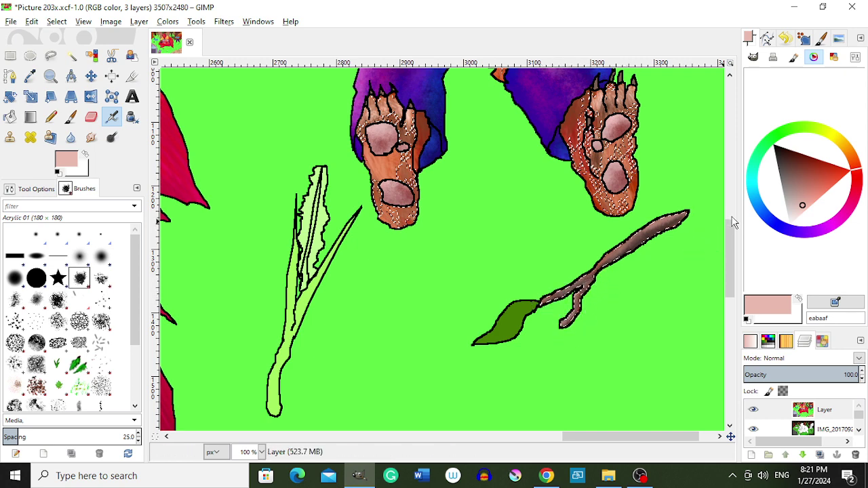
Clear the paw selection and select the small leaf by its colour
key("r")
left_click(562, 310)
key("shift+o")
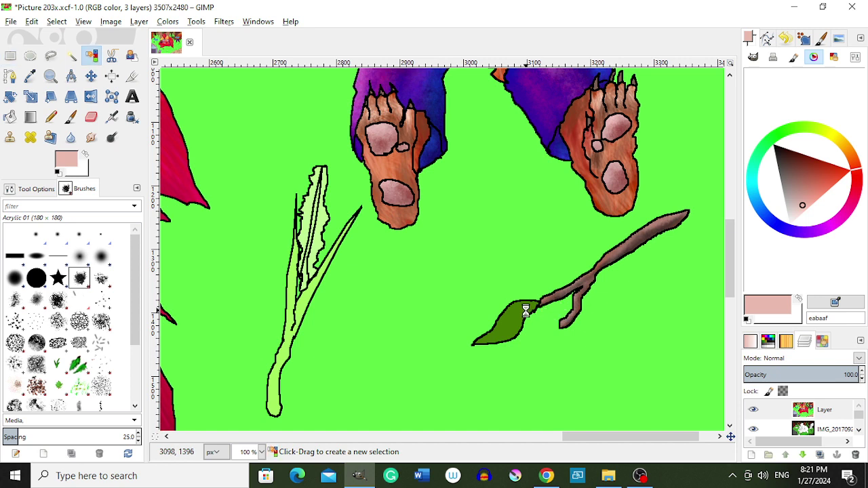
left_click(769, 140)
Airbrush dark green toward the leaf's left tip, then pick a darker green
left_click_drag(800, 188, 787, 211)
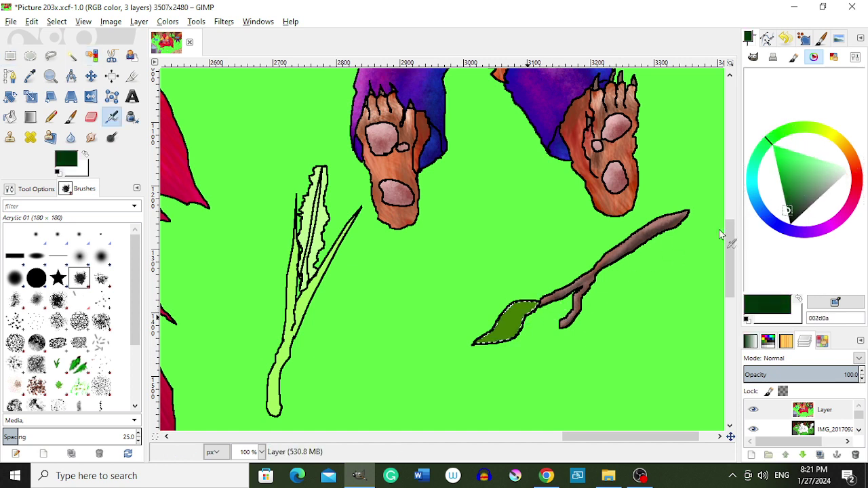
key("a")
left_click_drag(524, 330, 468, 345)
left_click_drag(790, 204, 787, 217)
key("bracketright")
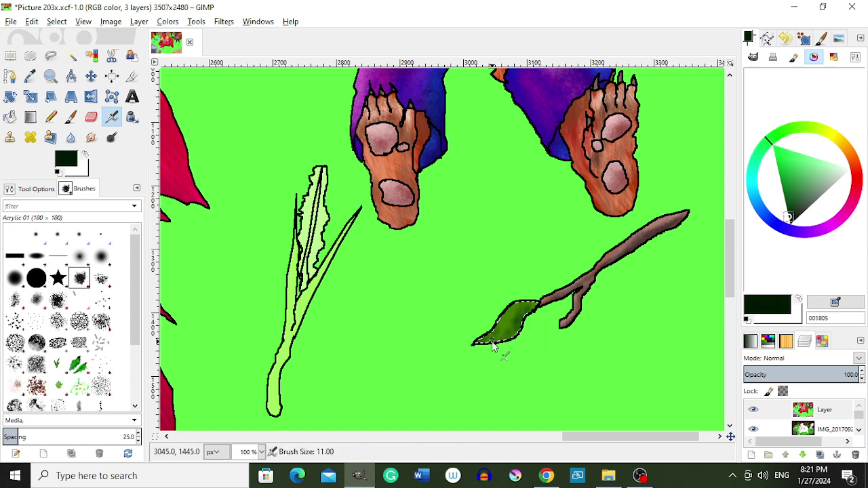
key("bracketright")
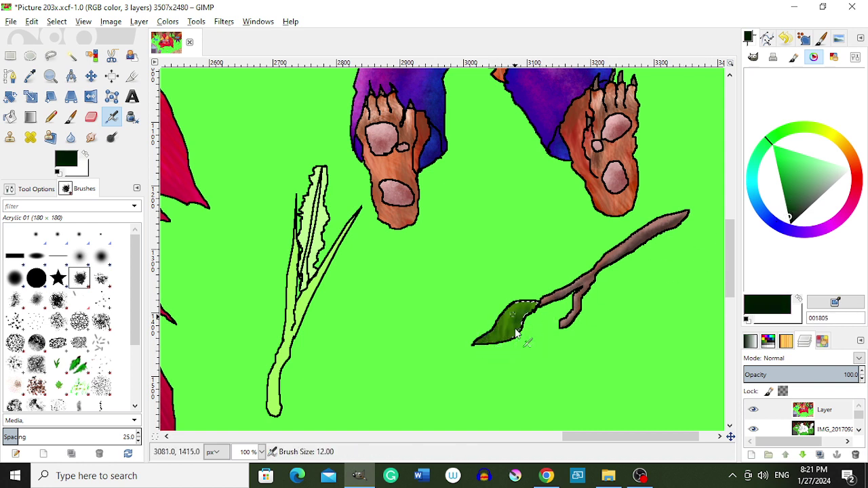
Try light, pale yellow-green and mid yellow-green shades before settling on a deeper green
left_click_drag(790, 203, 806, 156)
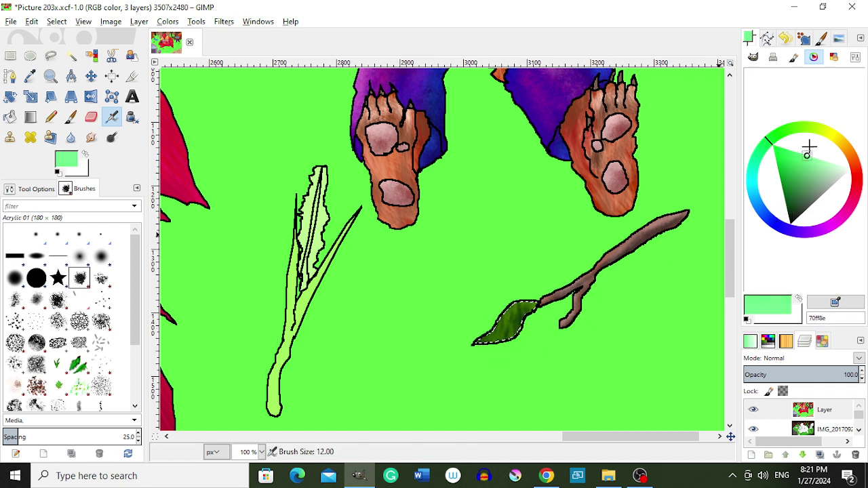
key("bracketright")
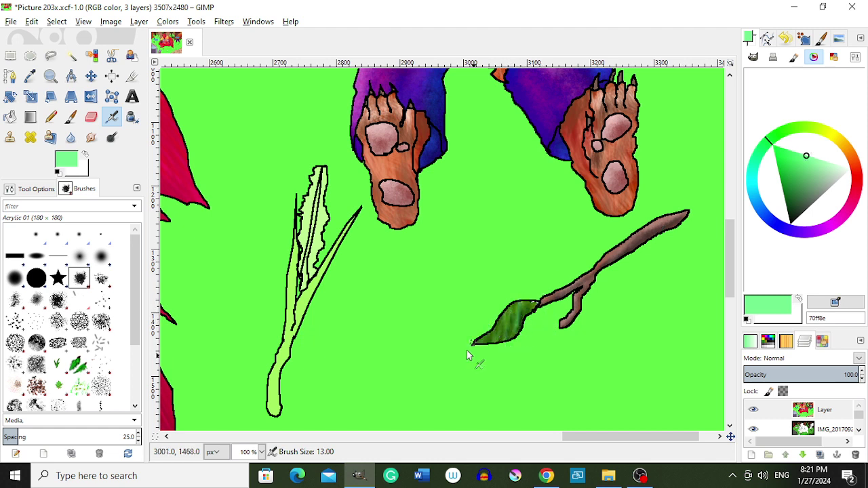
left_click_drag(769, 139, 815, 128)
left_click_drag(811, 170, 832, 190)
key("bracketleft")
key("bracketleft")
key("bracketleft")
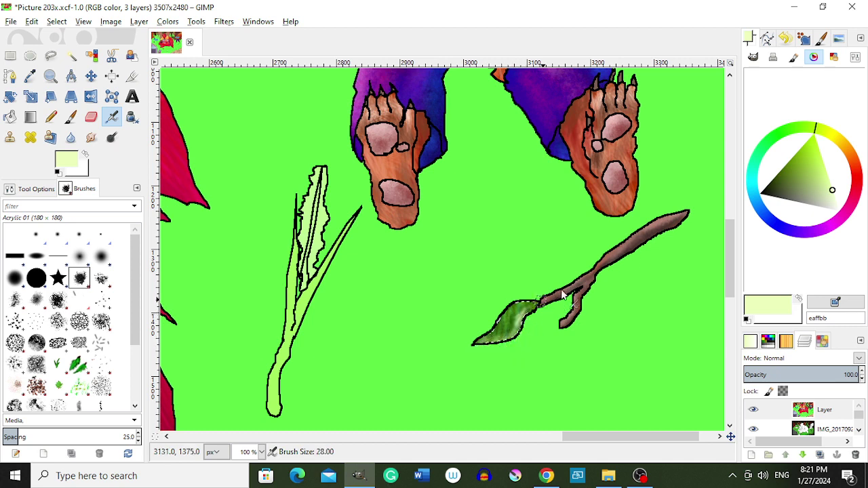
left_click_drag(795, 175, 816, 170)
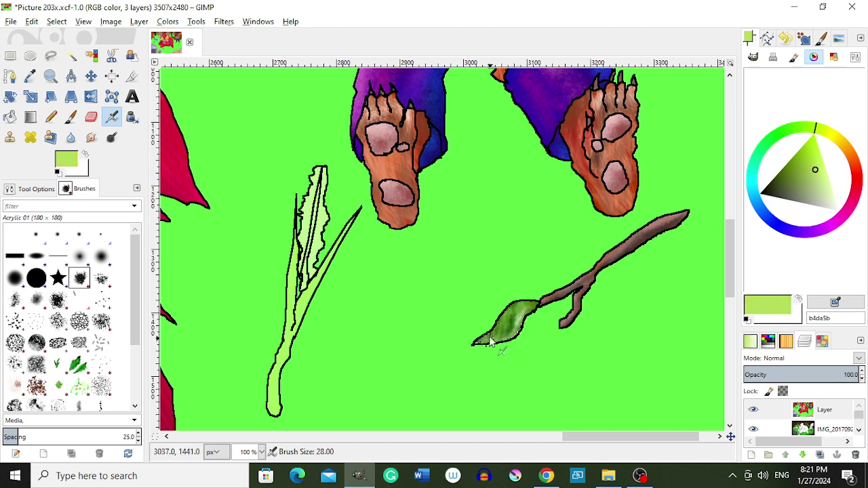
left_click(787, 129)
left_click(789, 173)
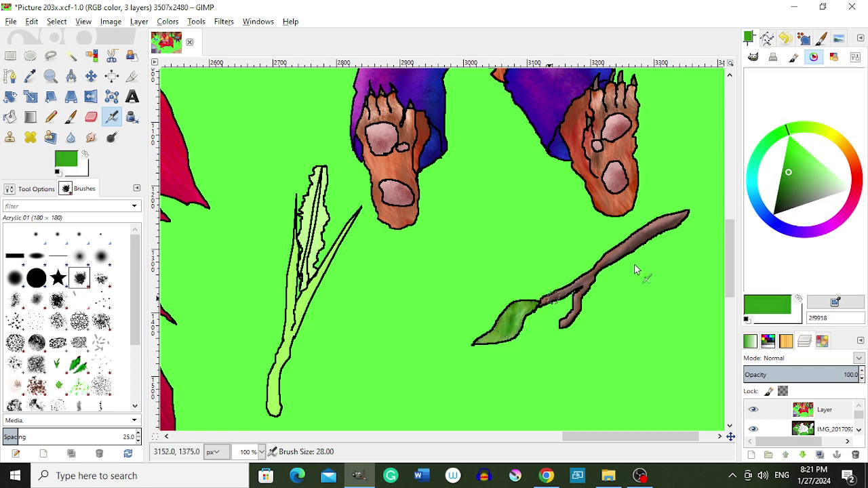
Shade the leaf's stem end with dark green, then sample the leaf and pick mint green
left_click(774, 213)
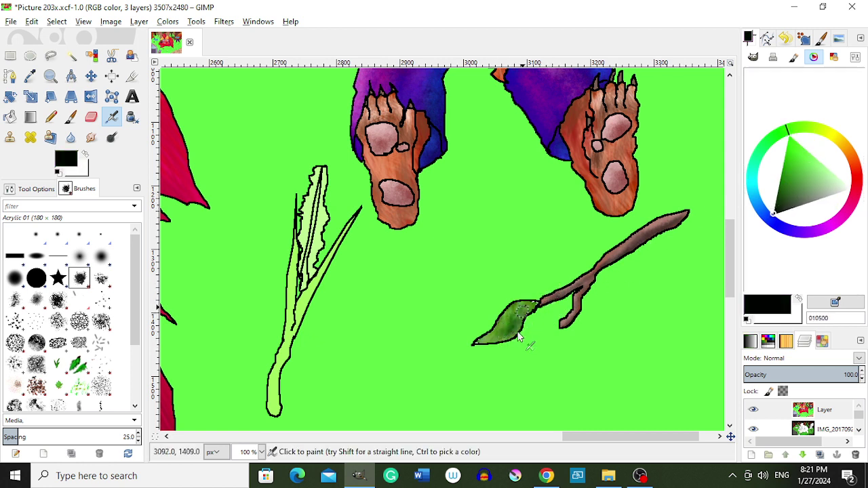
left_click(818, 160)
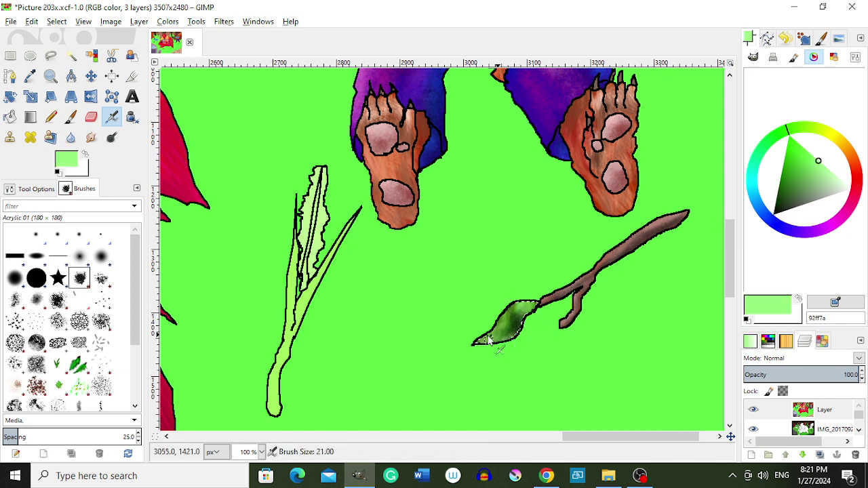
left_click(794, 152)
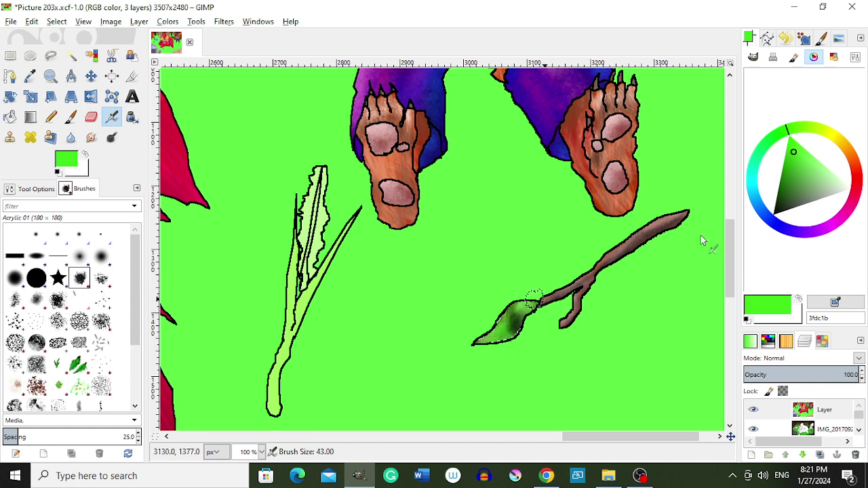
left_click(776, 205)
left_click_drag(530, 331, 502, 344)
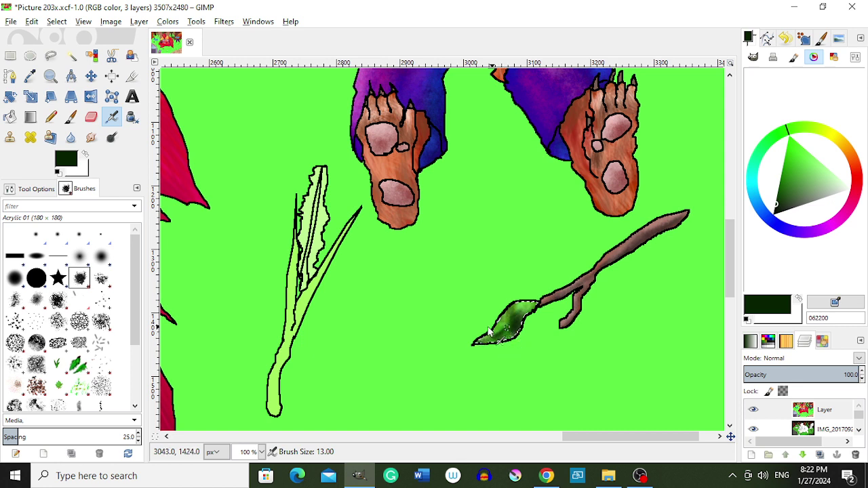
left_click(802, 204)
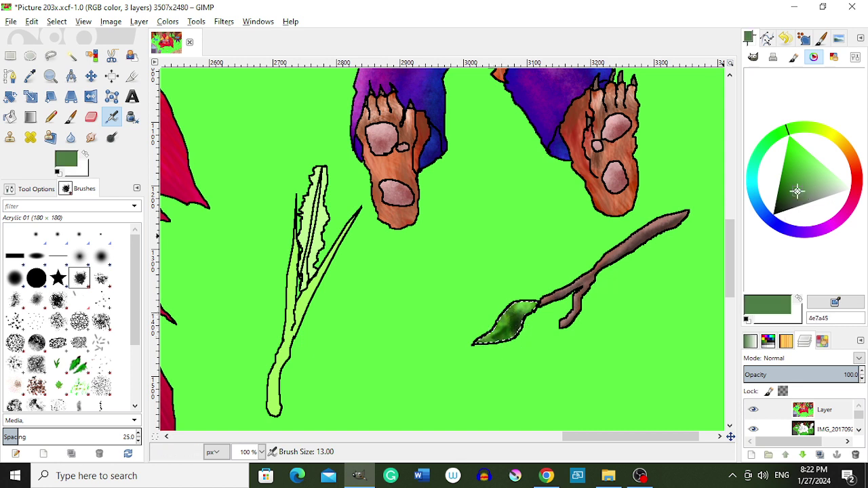
left_click(773, 214)
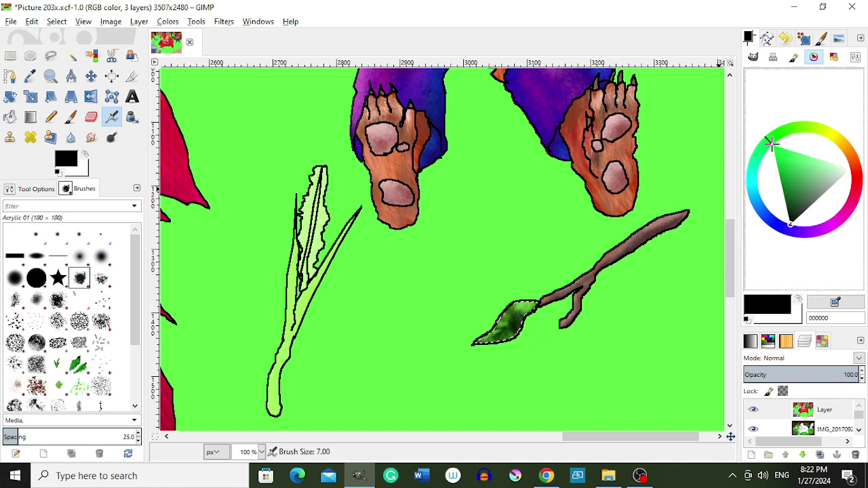
left_click(495, 336)
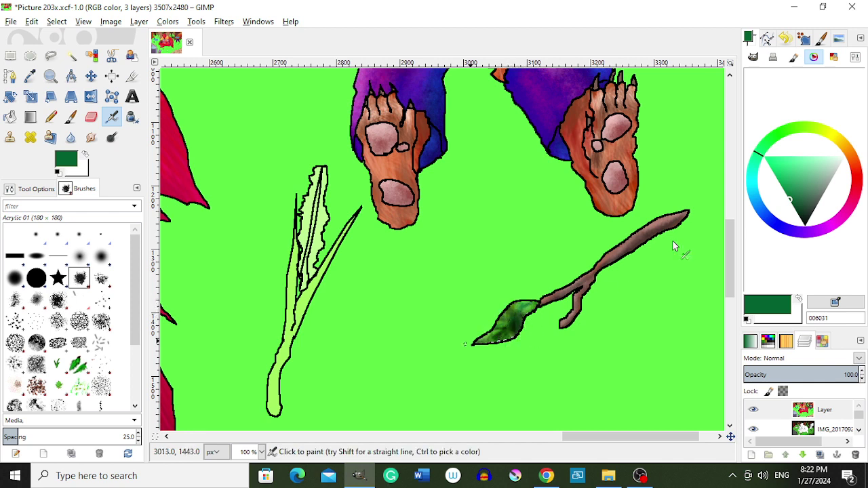
left_click(802, 158)
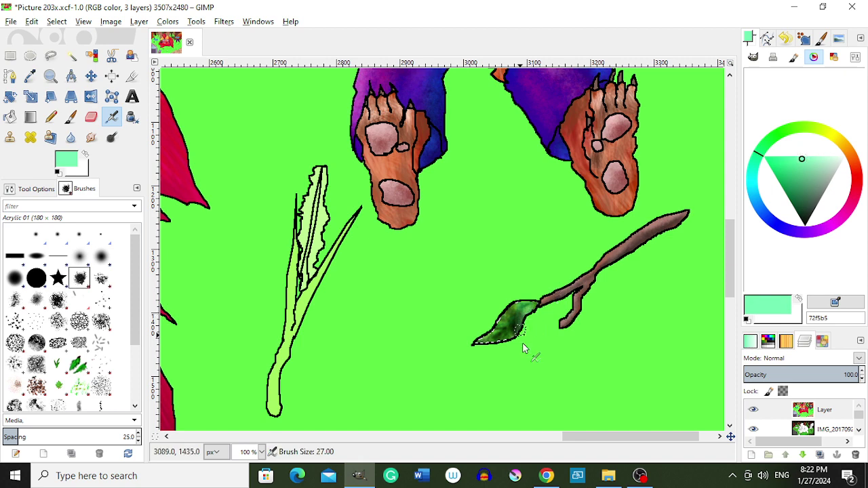
Clear the small-leaf selection and select the tall leaf's pale inner area by colour
key("r")
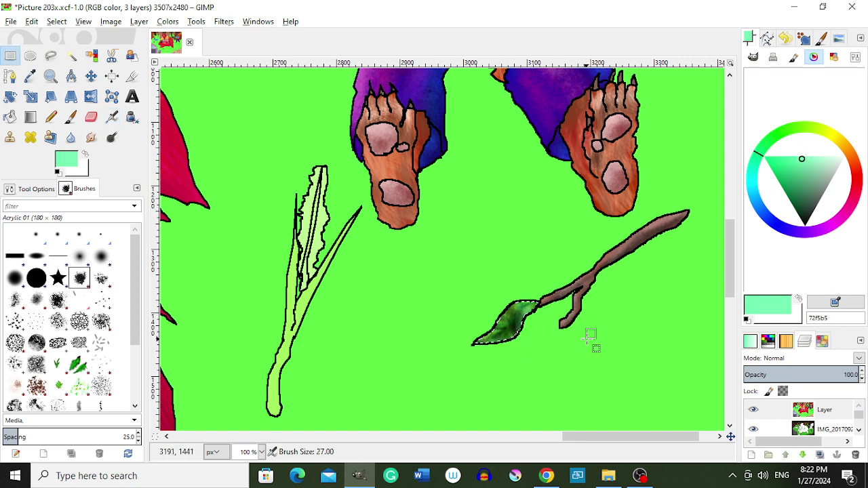
left_click(592, 348)
scroll(587, 359, "down", 2)
scroll(588, 353, "down", 1)
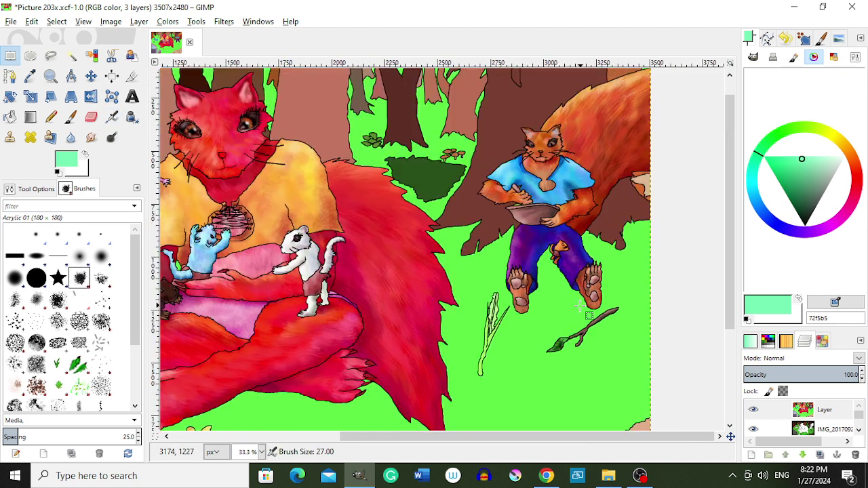
scroll(466, 364, "up", 1)
scroll(455, 352, "up", 1)
scroll(484, 311, "up", 1)
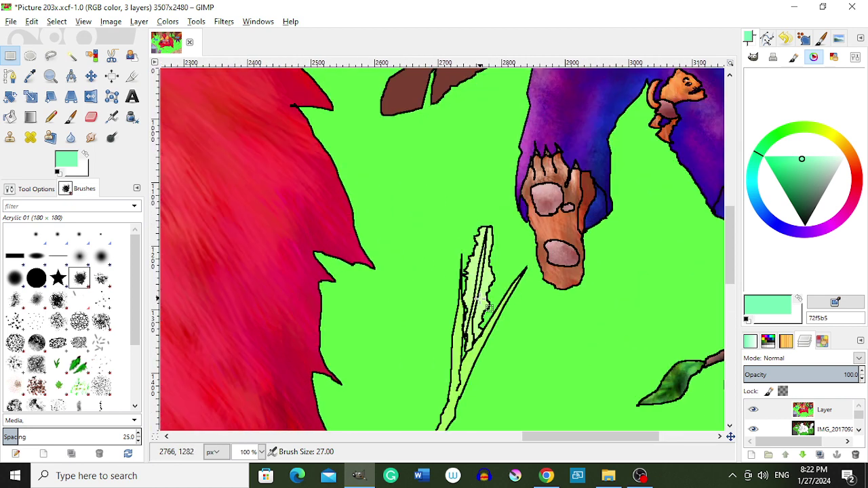
key("shift+o")
left_click(478, 278)
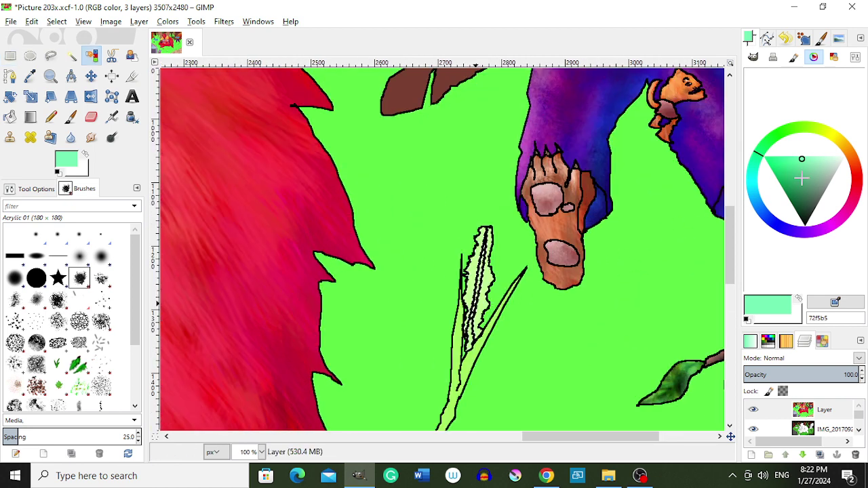
Airbrush dark green shading up the leaf's pale area
left_click_drag(802, 163, 791, 202)
key("a")
mouse_move(477, 321)
left_mouse_down()
mouse_move(447, 273)
mouse_move(499, 244)
left_mouse_up()
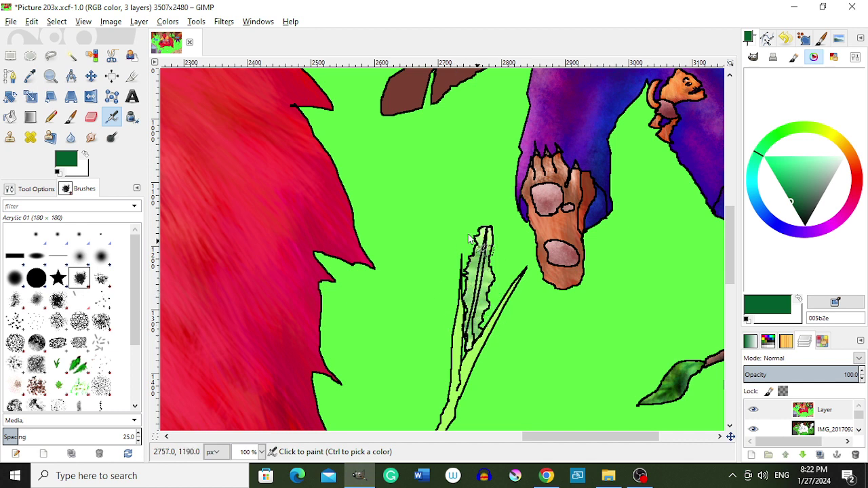
Try pale yellow and near-white strokes up the leaf's centre, undoing both
left_click(824, 168)
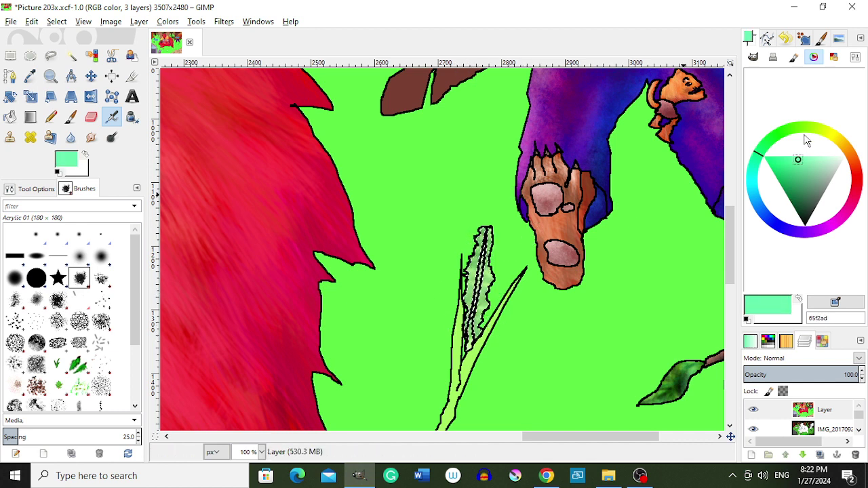
left_click_drag(756, 152, 827, 127)
left_click(820, 194)
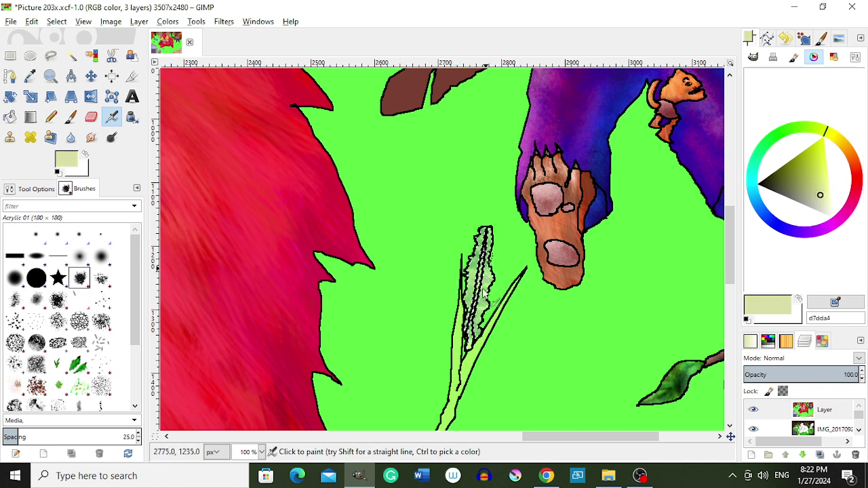
key("bracketleft")
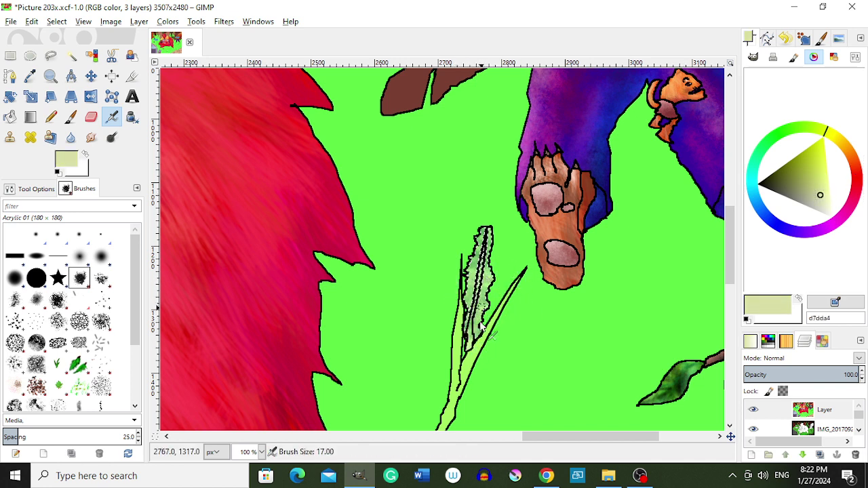
left_click_drag(835, 190, 831, 207)
key("bracketleft")
key("bracketleft")
key("bracketleft")
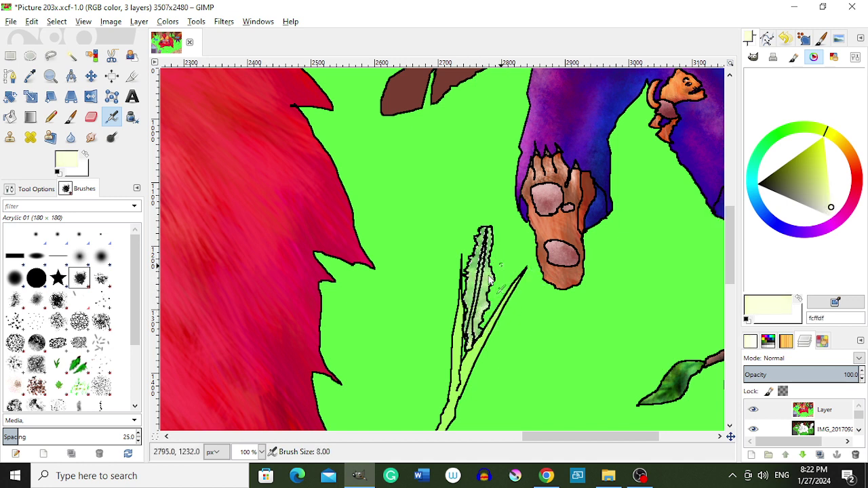
left_click_drag(500, 271, 479, 232)
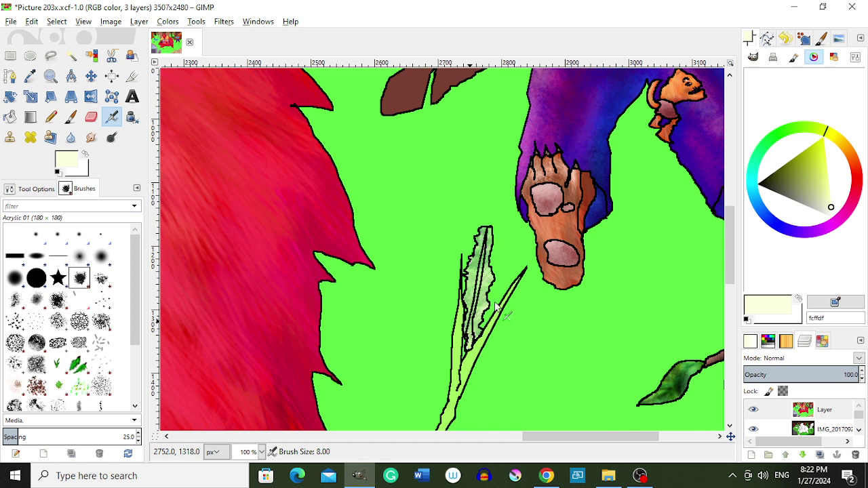
key("ctrl+z")
key("ctrl+z")
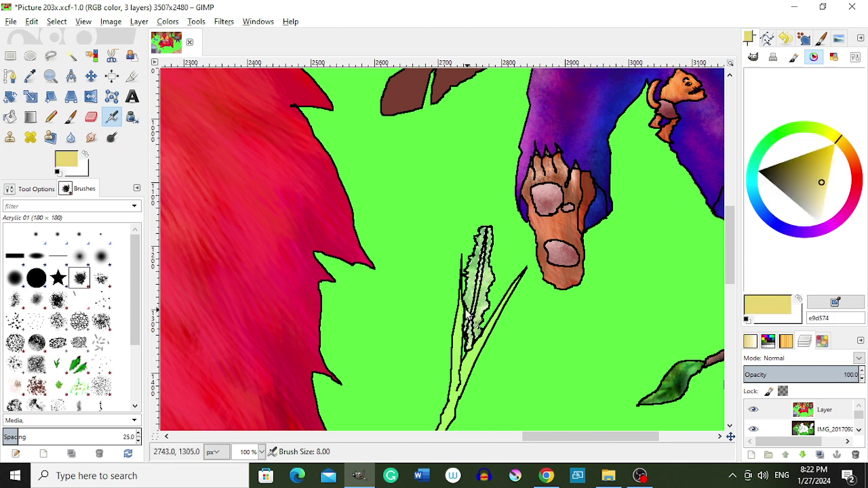
left_click_drag(498, 278, 482, 228)
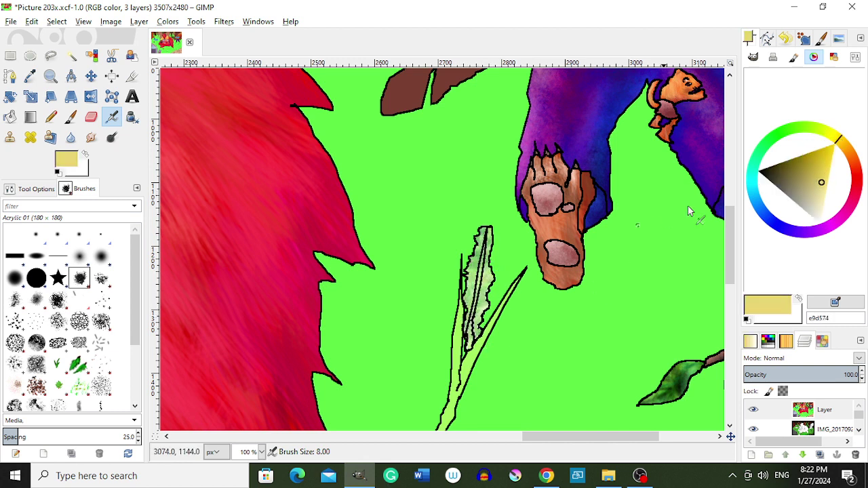
key("ctrl+z")
key("ctrl+z")
Add a dark green stroke and broad light green strokes along the leaf
left_click(495, 295, "ctrl")
key("bracketleft")
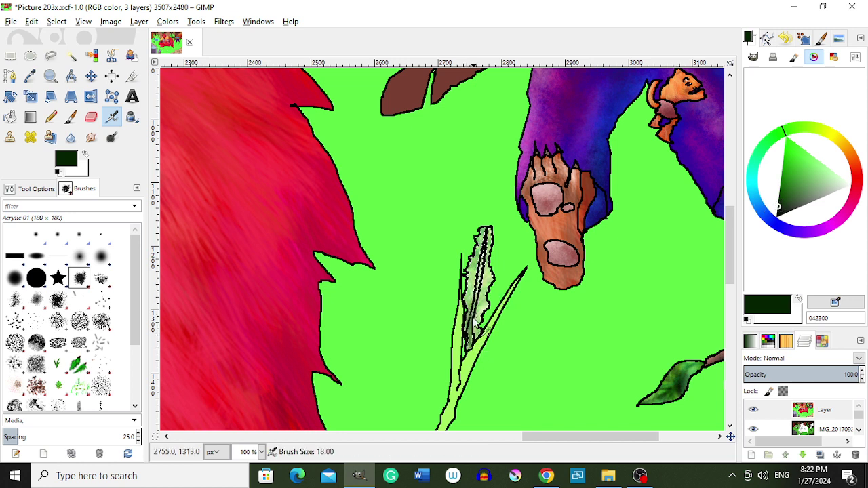
mouse_move(484, 296)
left_mouse_down()
mouse_move(493, 243)
mouse_move(477, 282)
left_mouse_up()
left_click(478, 285, "ctrl")
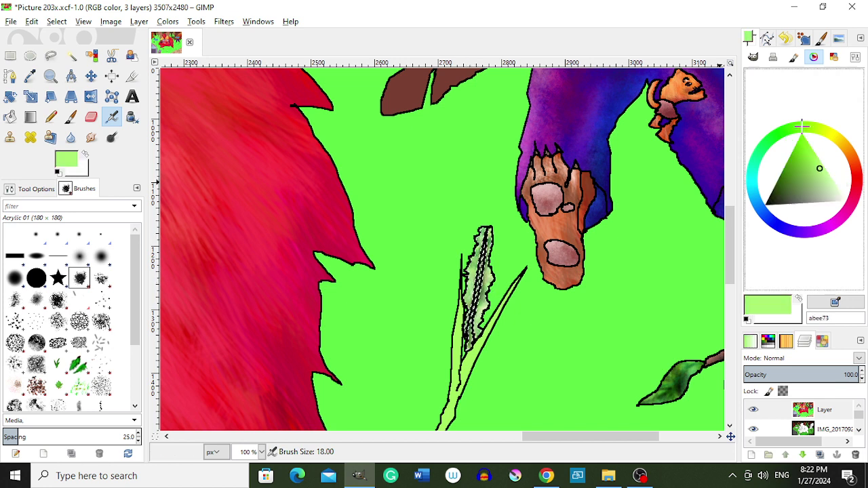
key("bracketright")
mouse_move(483, 237)
left_mouse_down()
mouse_move(470, 295)
mouse_move(476, 324)
left_mouse_up()
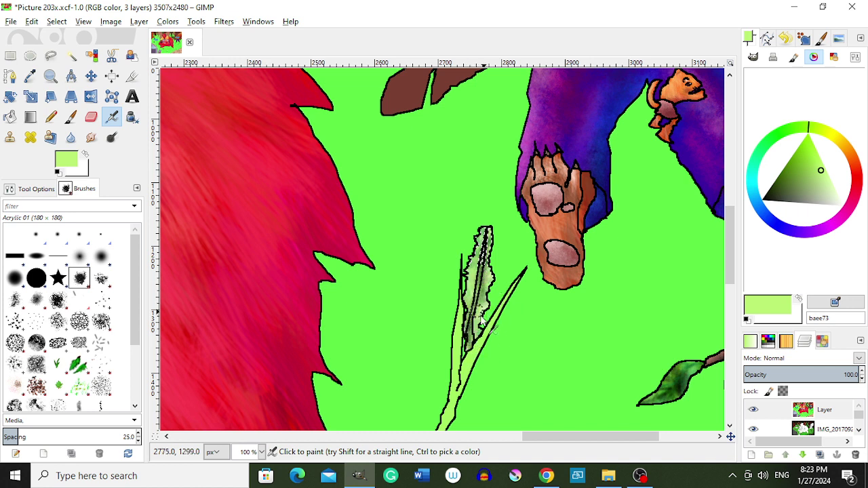
left_click(799, 158)
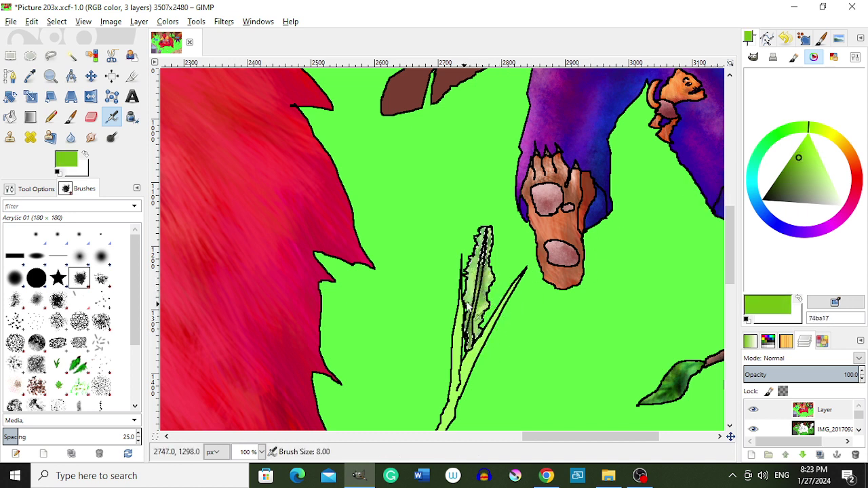
key("r")
key("shift+o")
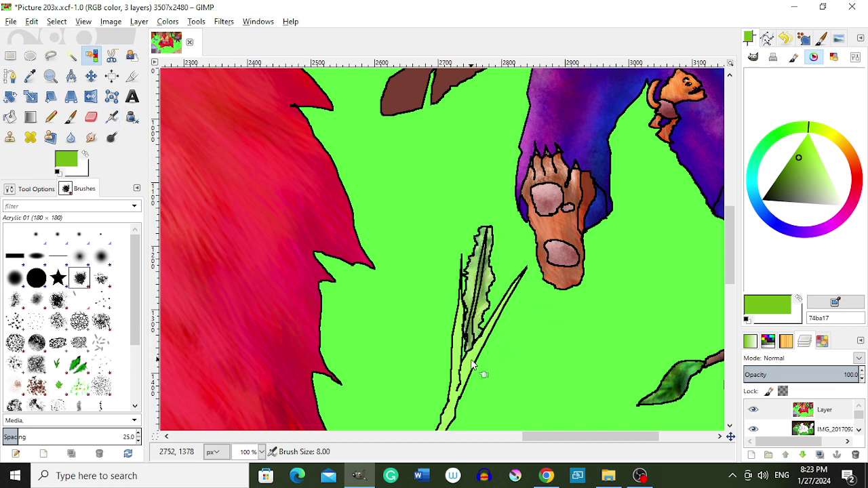
Airbrush very dark green shading and lighter green strokes onto the leaf stalk
scroll(604, 140, "down", 2)
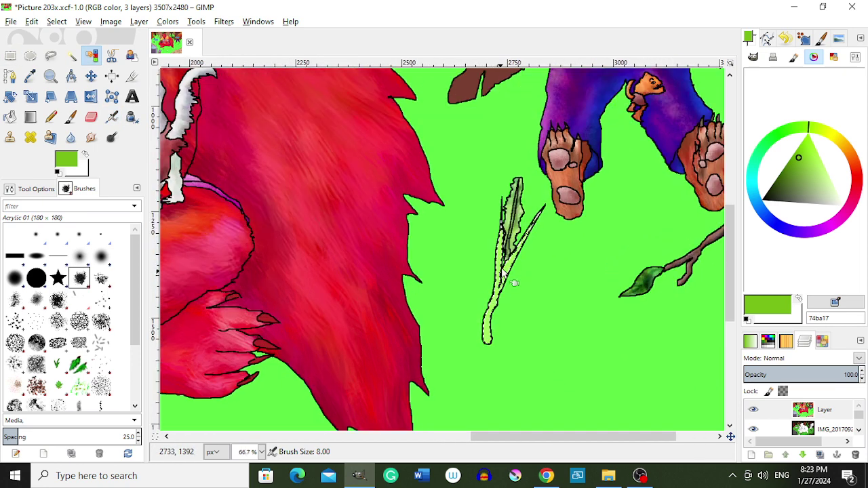
scroll(513, 277, "up", 2)
left_click(766, 194)
key("a")
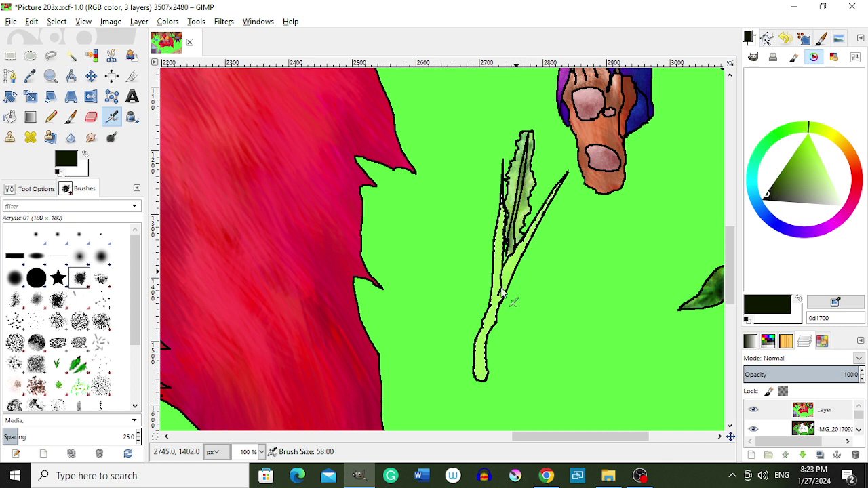
mouse_move(519, 244)
left_mouse_down()
mouse_move(506, 278)
mouse_move(581, 188)
mouse_move(508, 244)
mouse_move(481, 370)
left_mouse_up()
left_click(768, 157)
mouse_move(491, 271)
left_mouse_down()
mouse_move(500, 281)
mouse_move(513, 268)
left_mouse_up()
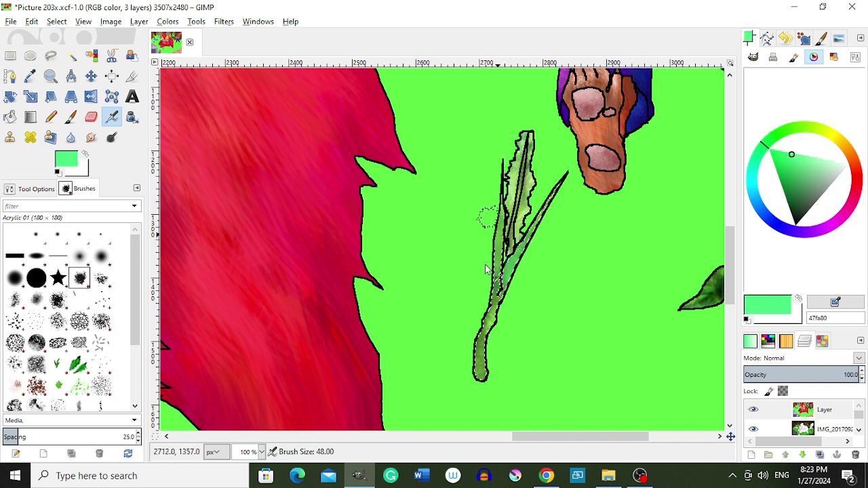
Darken the stalk's pale parts with mid green and add pale yellow highlights
left_click(786, 183)
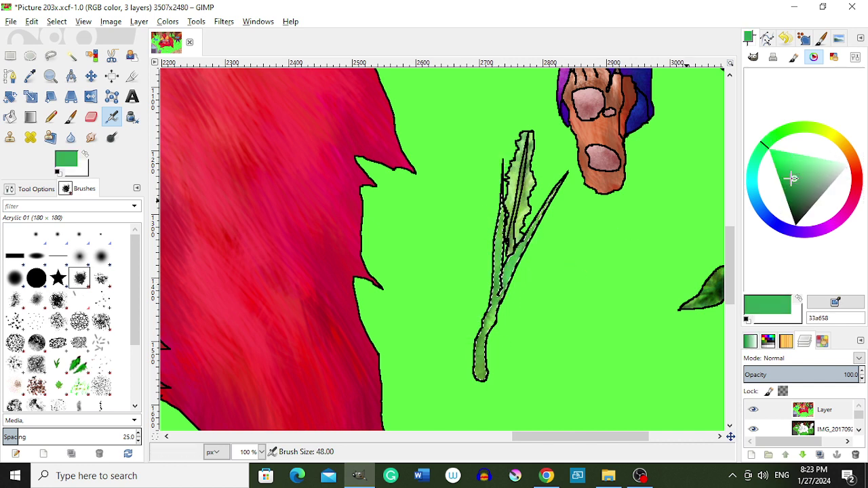
mouse_move(527, 255)
left_mouse_down()
mouse_move(499, 253)
mouse_move(479, 332)
left_mouse_up()
left_click(822, 129)
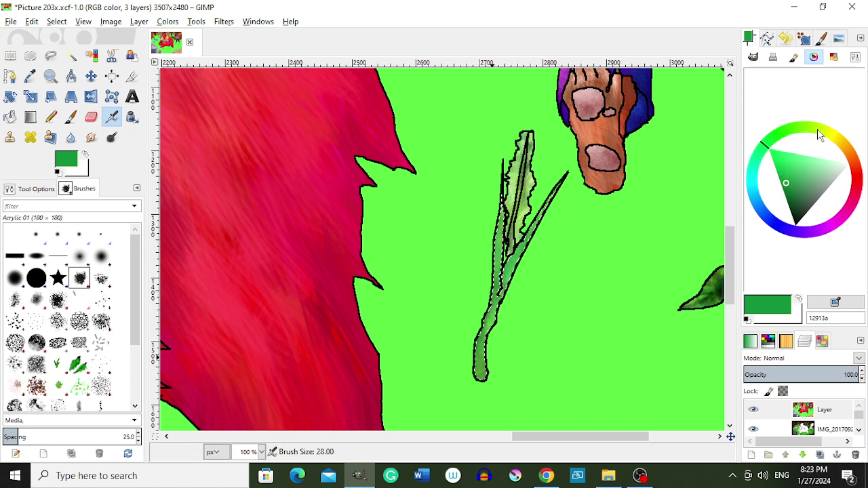
left_click_drag(807, 177, 856, 190)
key("bracketleft")
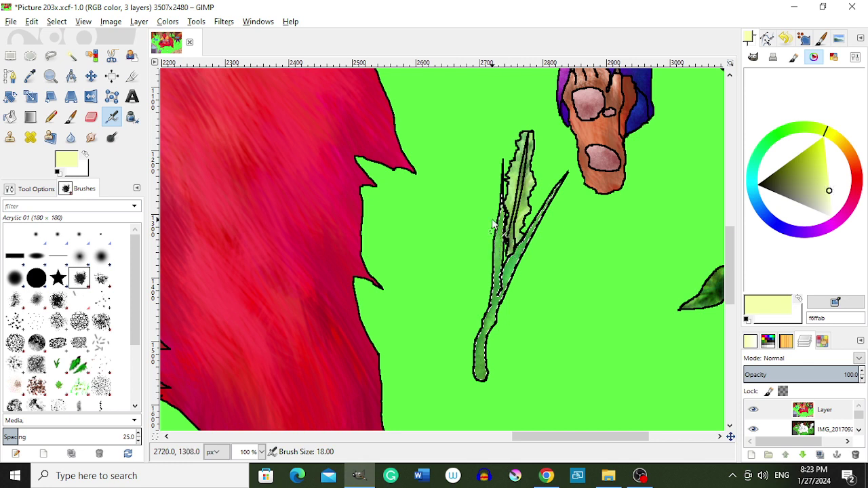
left_click_drag(500, 225, 500, 262)
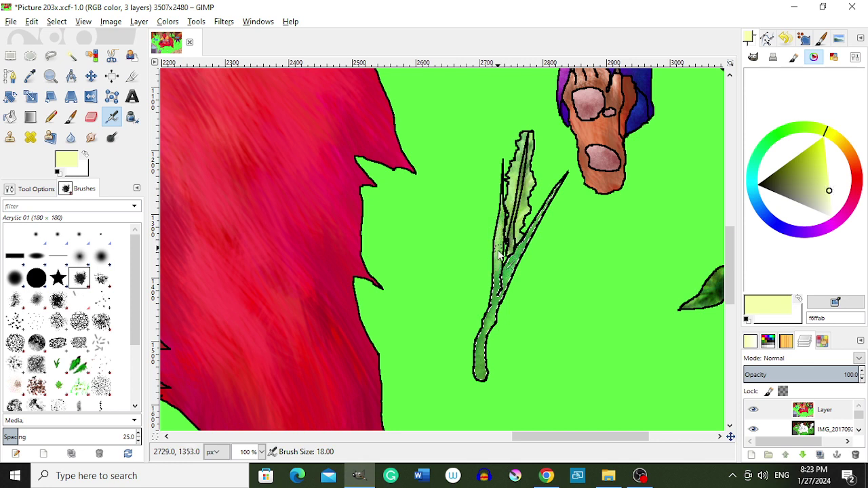
Paint a deep dark green band along the stalk with a larger brush
key("bracketright")
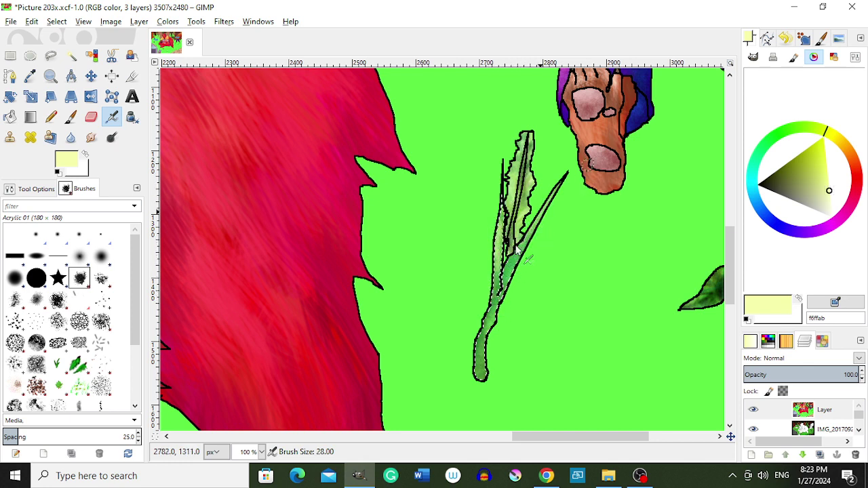
left_click(528, 266, "ctrl")
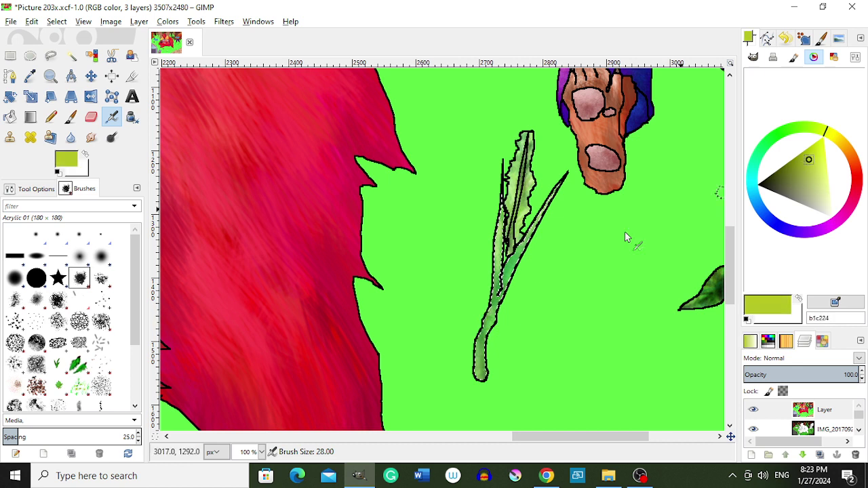
key("bracketright")
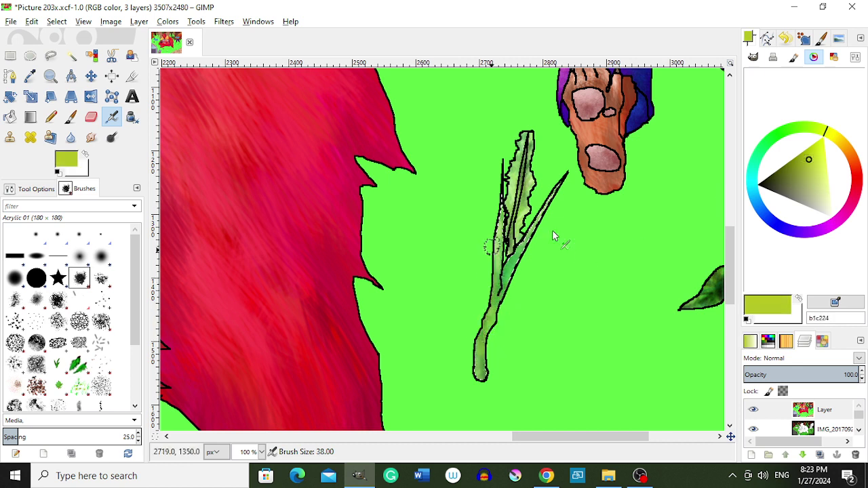
left_click(755, 145)
left_click(789, 203)
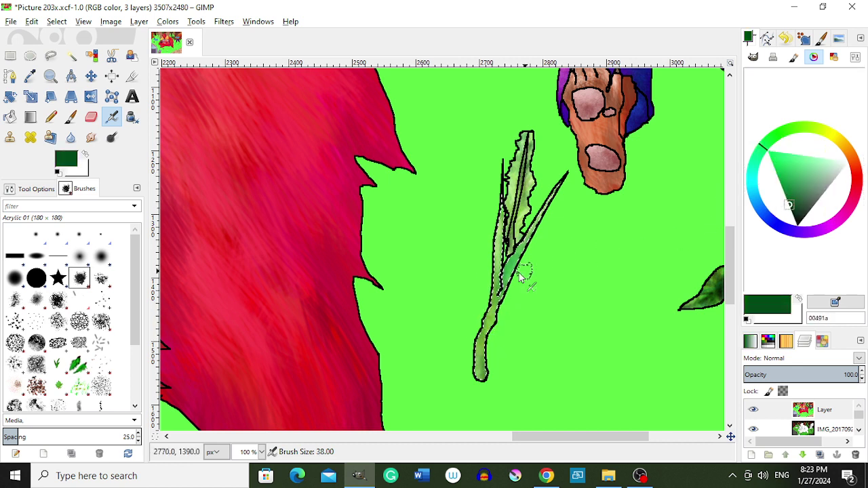
left_click_drag(519, 273, 552, 198)
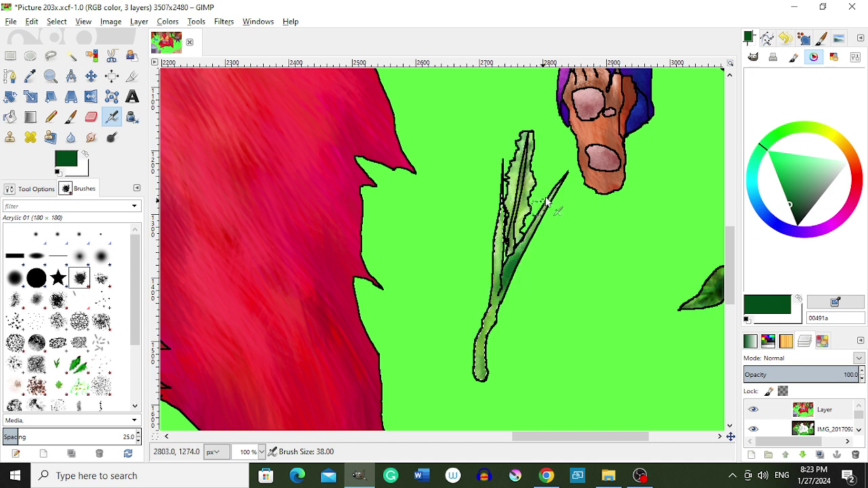
mouse_move(484, 252)
left_mouse_down()
mouse_move(500, 315)
mouse_move(505, 236)
left_mouse_up()
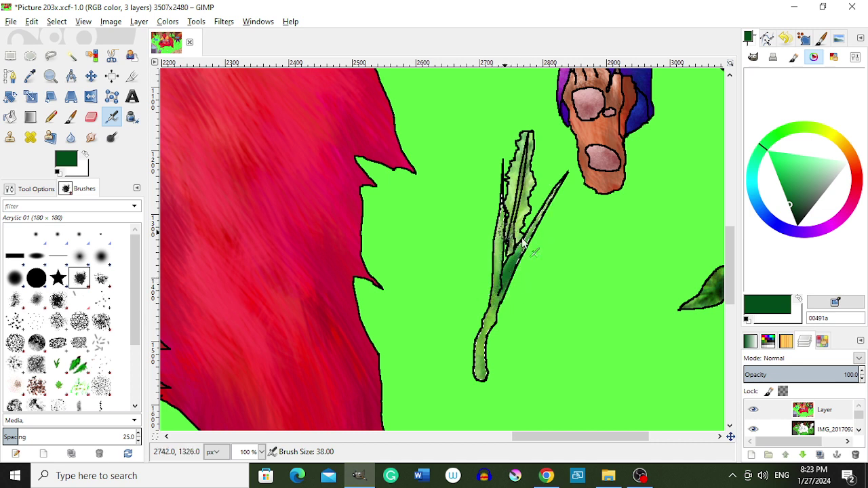
Zoom out to the flower under the bird and sample its stem's pale green
key("r")
key("minus")
key("minus")
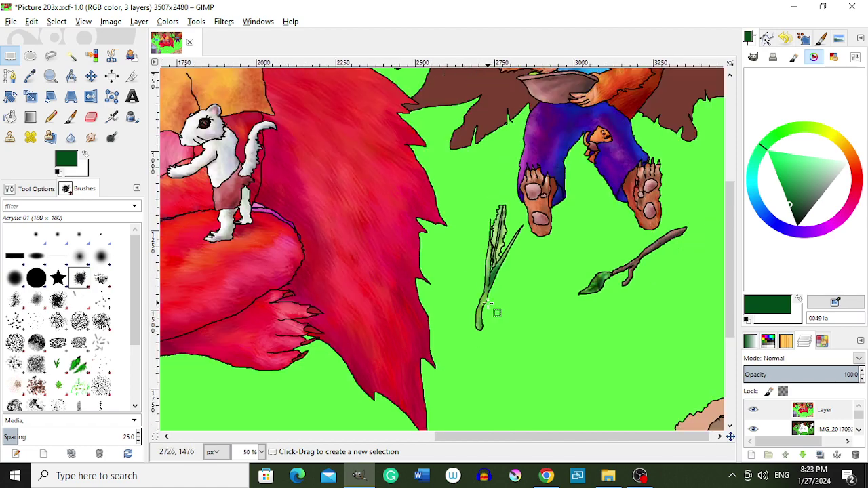
key("minus")
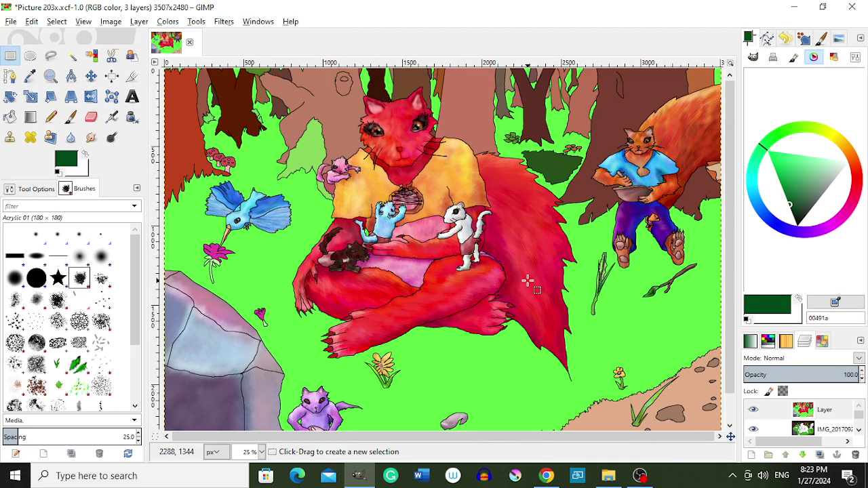
scroll(227, 290, "up", 1)
scroll(285, 344, "up", 1)
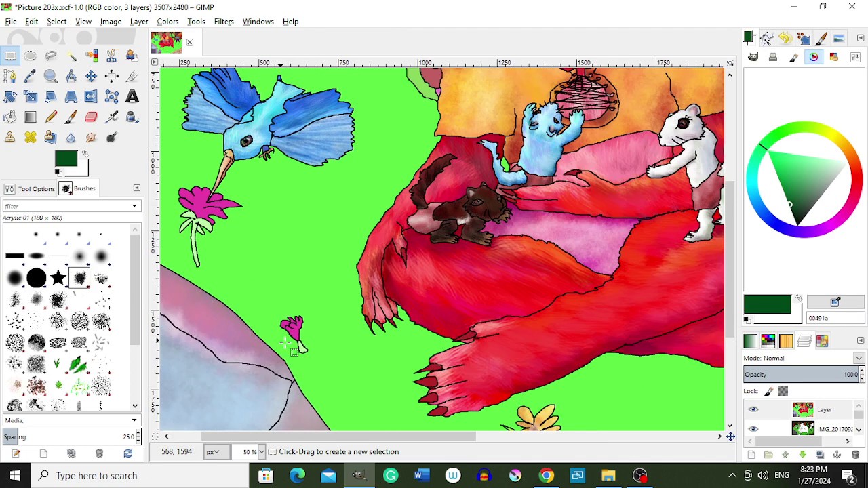
scroll(298, 349, "up", 1)
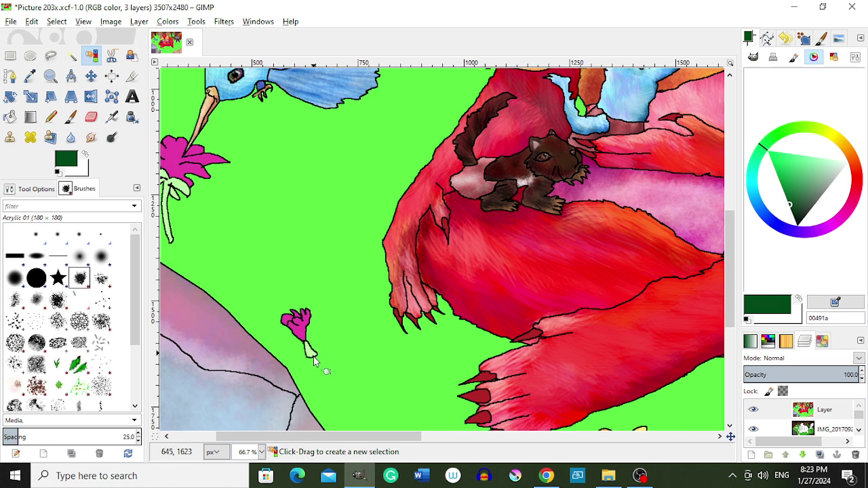
key("o")
left_click(310, 350)
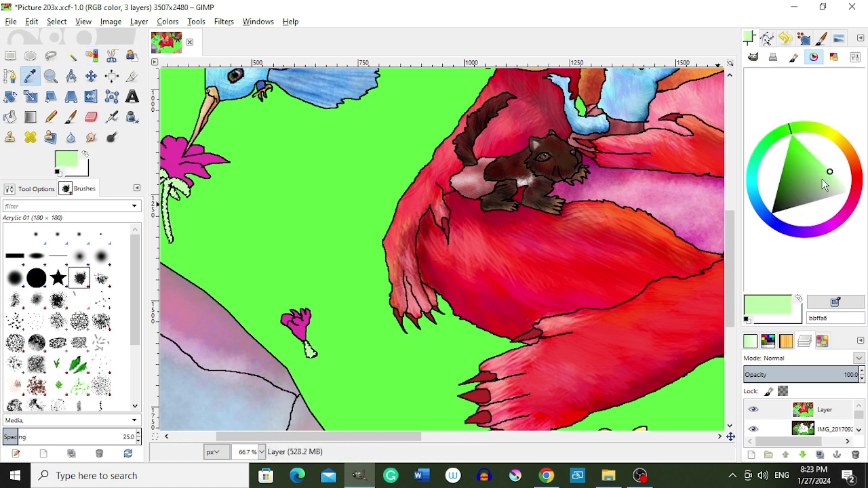
Airbrush very dark green up the flower stem
left_click(777, 193)
key("a")
scroll(353, 347, "down", 1)
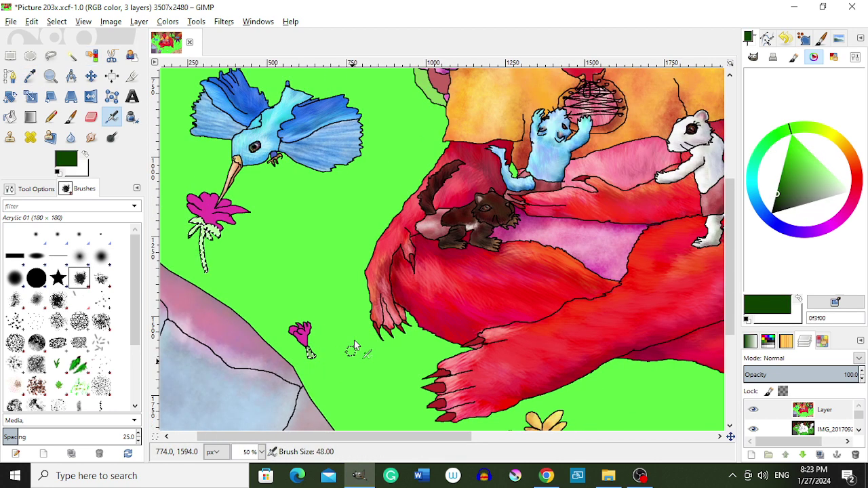
scroll(268, 305, "up", 1)
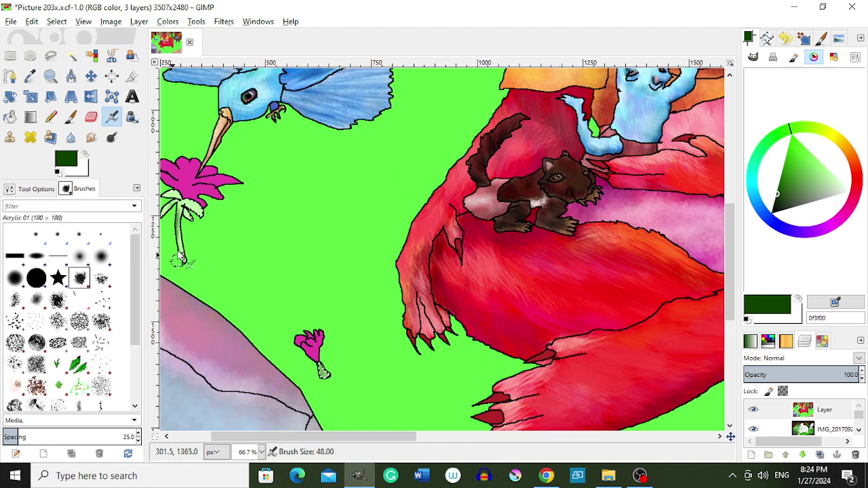
mouse_move(178, 260)
left_mouse_down()
mouse_move(170, 241)
mouse_move(192, 224)
mouse_move(192, 211)
left_mouse_up()
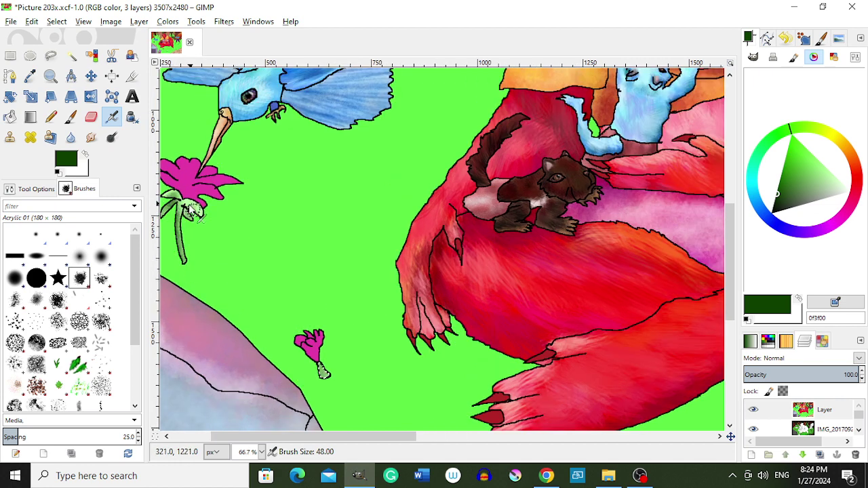
Paint bright yellow-green on the stem and pale yellow-green on the leaves below
left_click(812, 157)
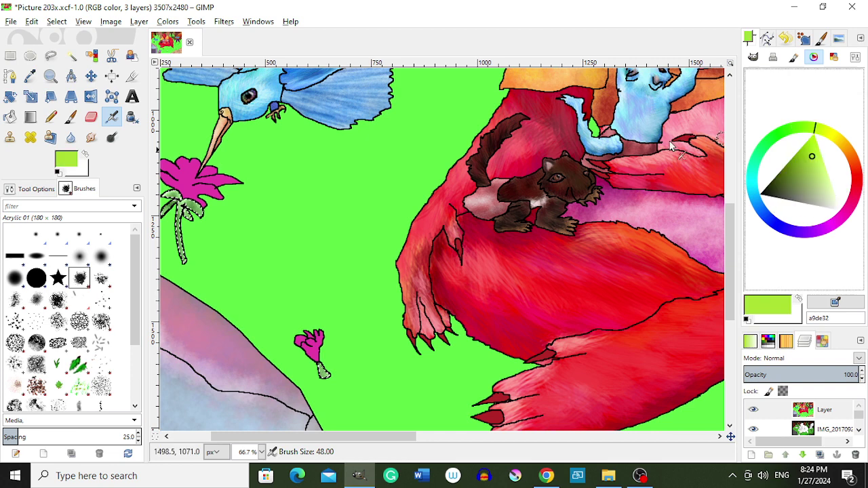
mouse_move(181, 261)
left_mouse_down()
mouse_move(171, 214)
mouse_move(184, 197)
mouse_move(205, 222)
left_mouse_up()
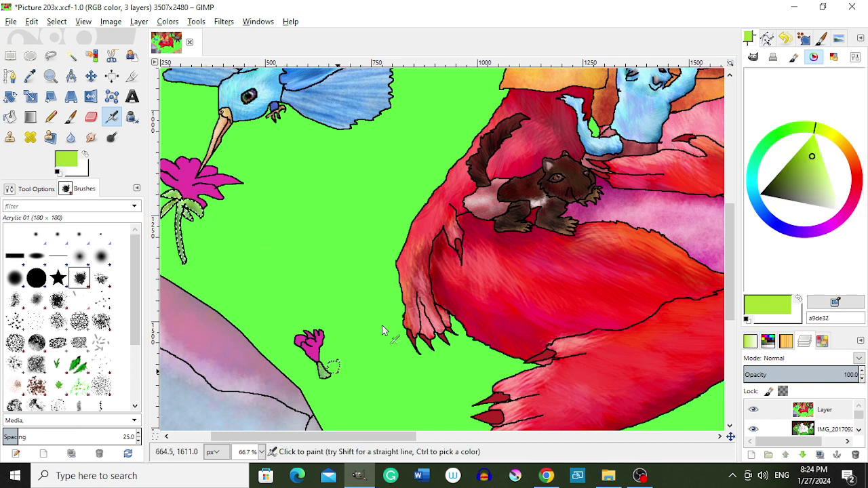
left_click(830, 180)
left_click_drag(187, 209, 202, 214)
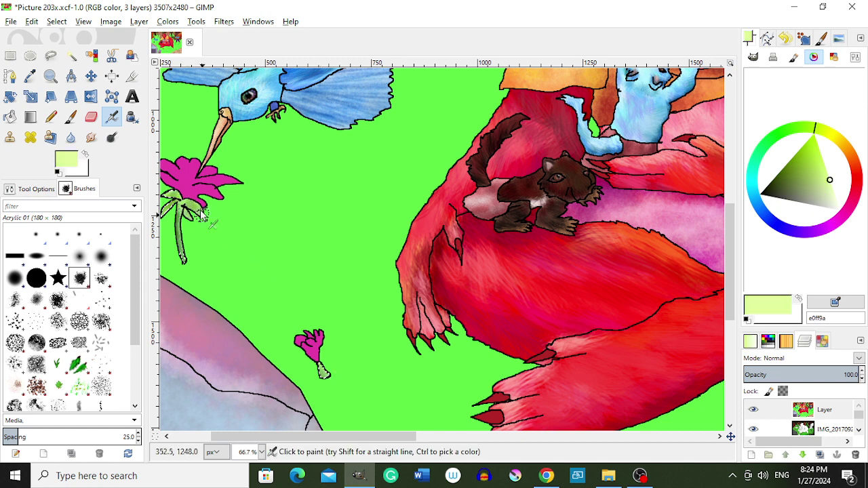
key("r")
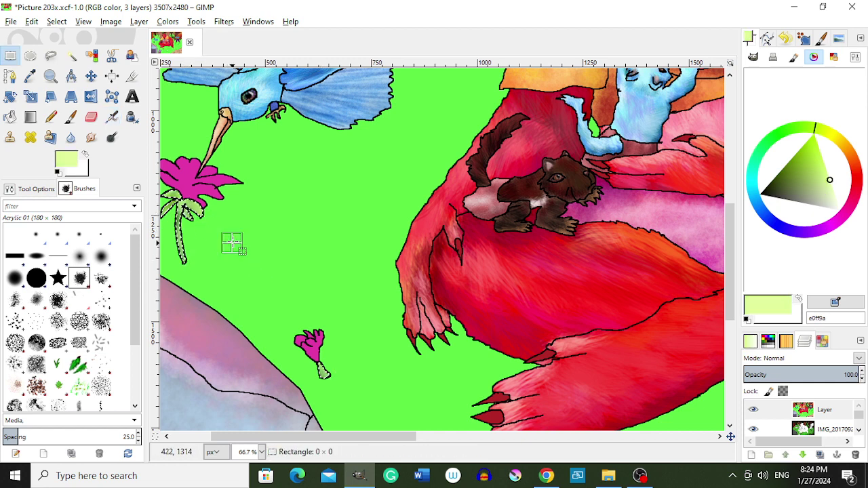
scroll(232, 243, "down", 1, "ctrl")
Select the green background by colour and pick dark purple and pink petal colours
key("shift+o")
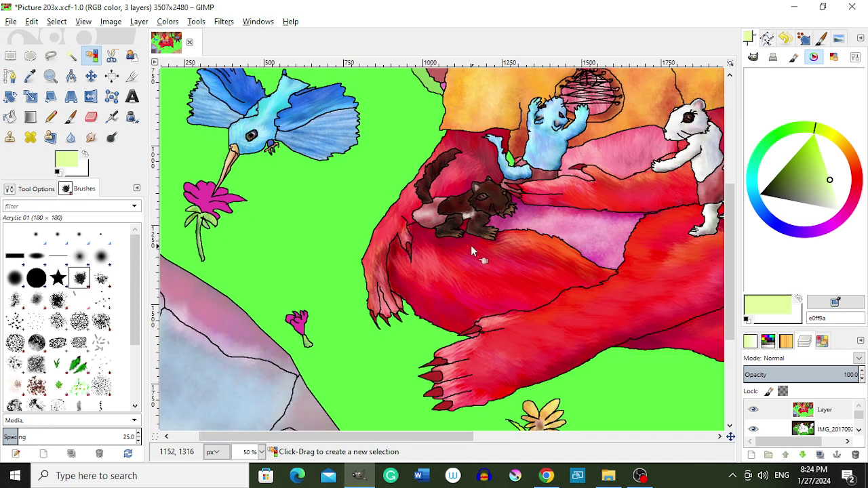
left_click(304, 333)
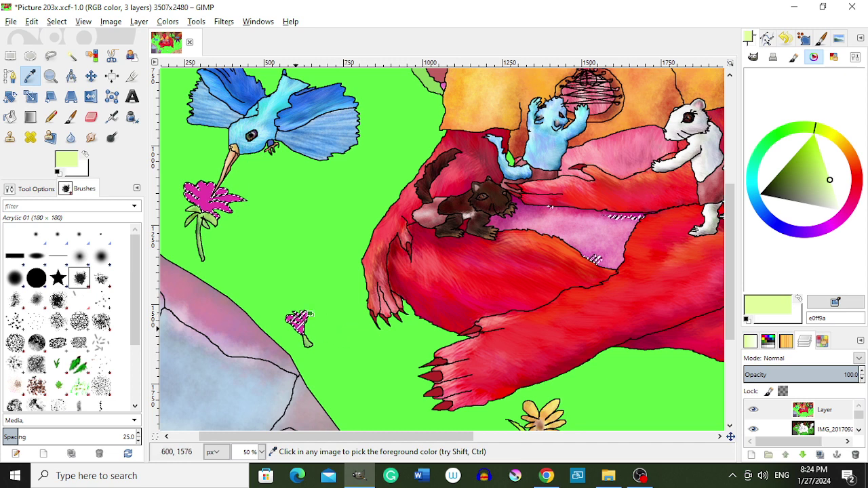
left_click(309, 315, "ctrl")
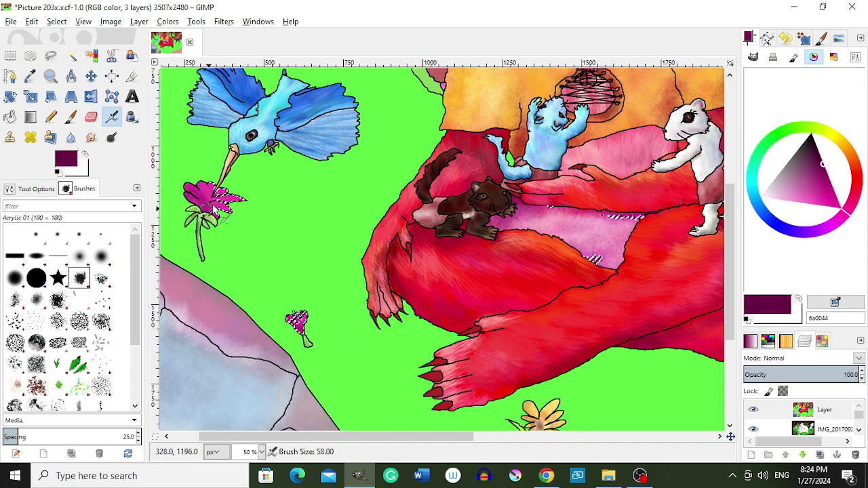
left_click(806, 176)
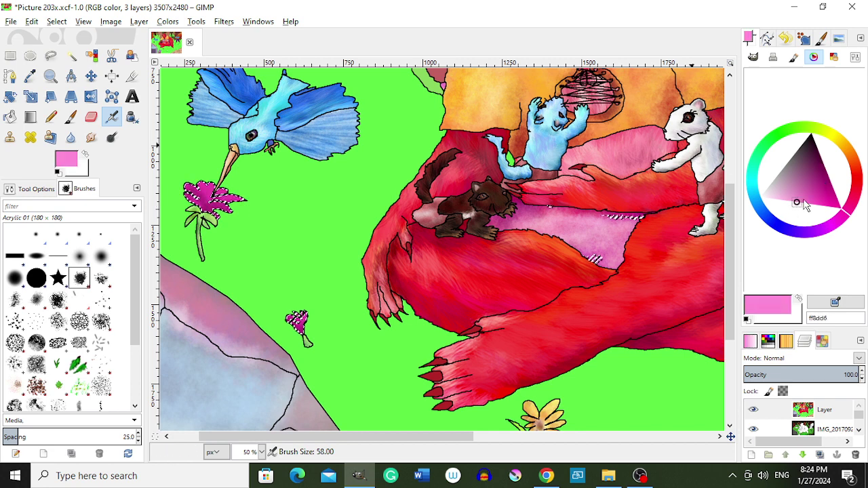
left_click(802, 205)
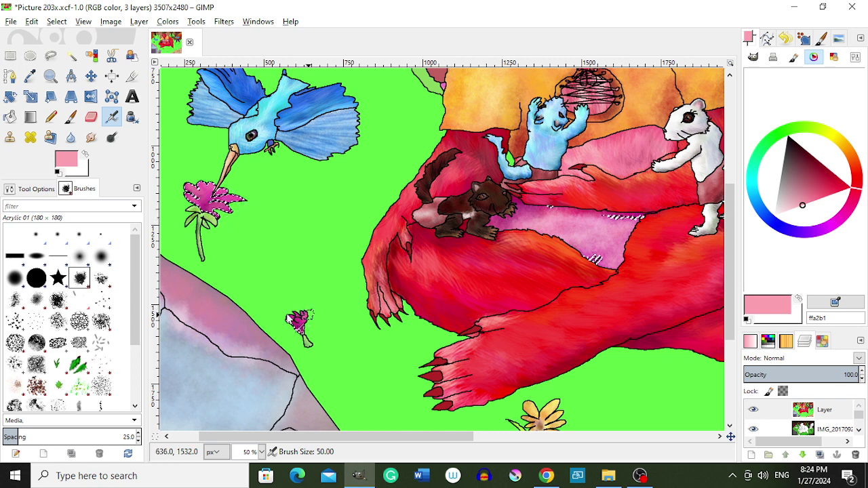
Sample light pink, set dark red, near-black purple and medium purple, then zoom out
left_click_drag(285, 316, 574, 226)
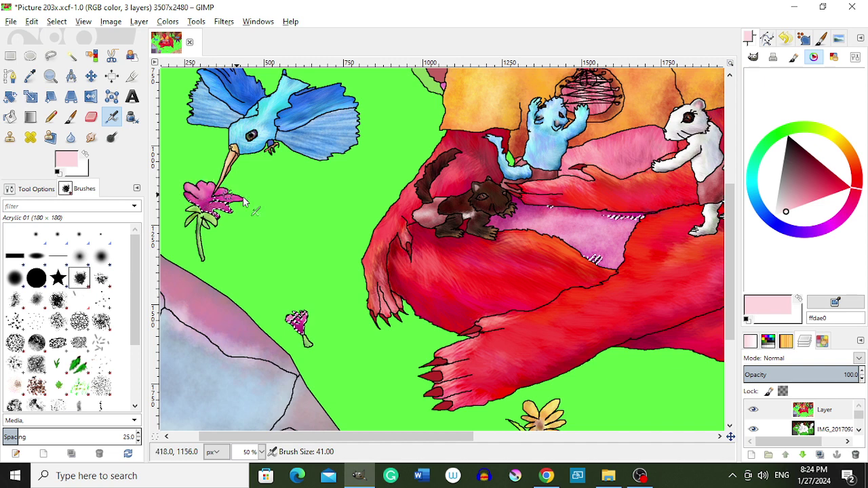
left_click(806, 153)
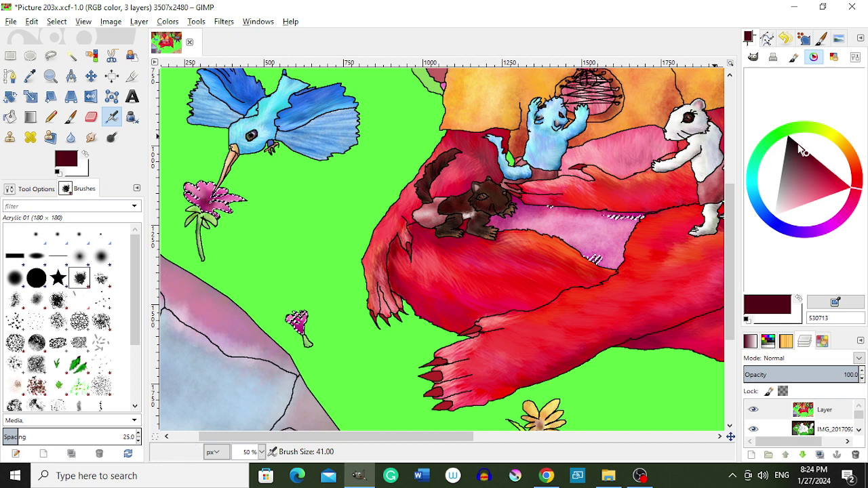
left_click(841, 219)
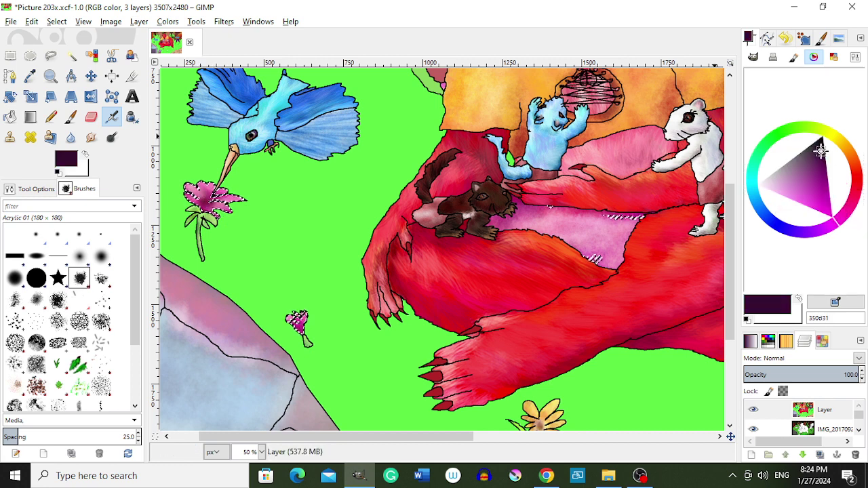
left_click(822, 151)
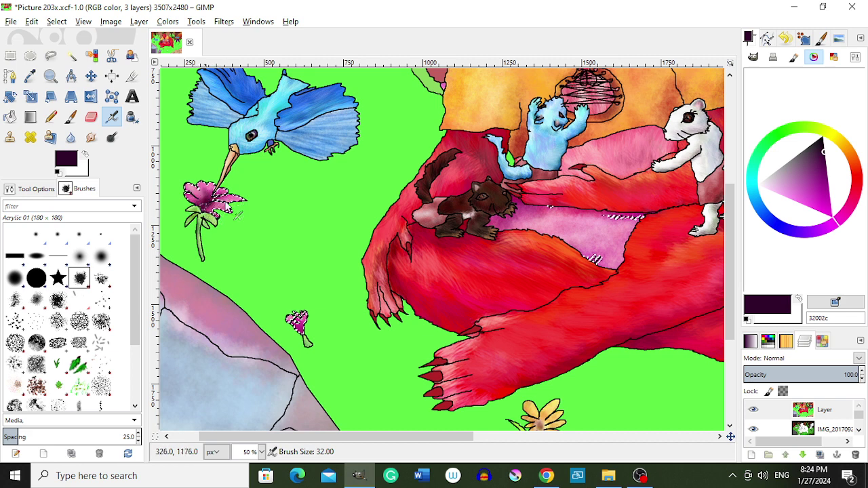
left_click(816, 177)
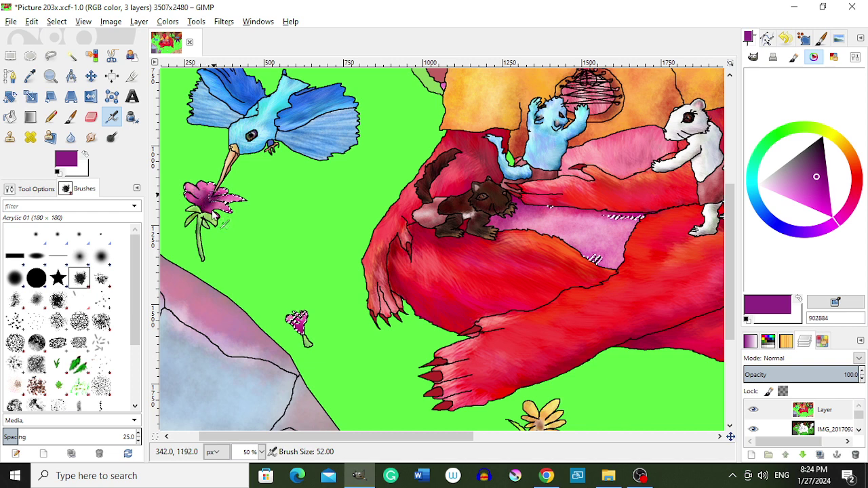
key("r")
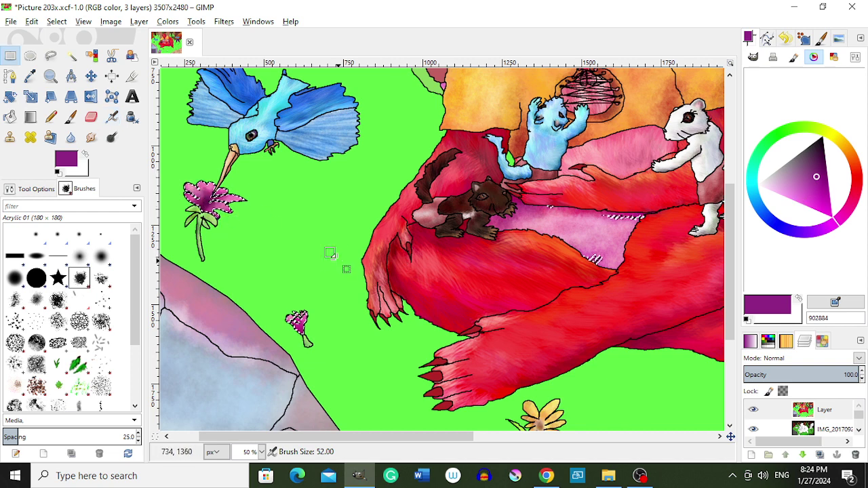
key("minus")
key("minus")
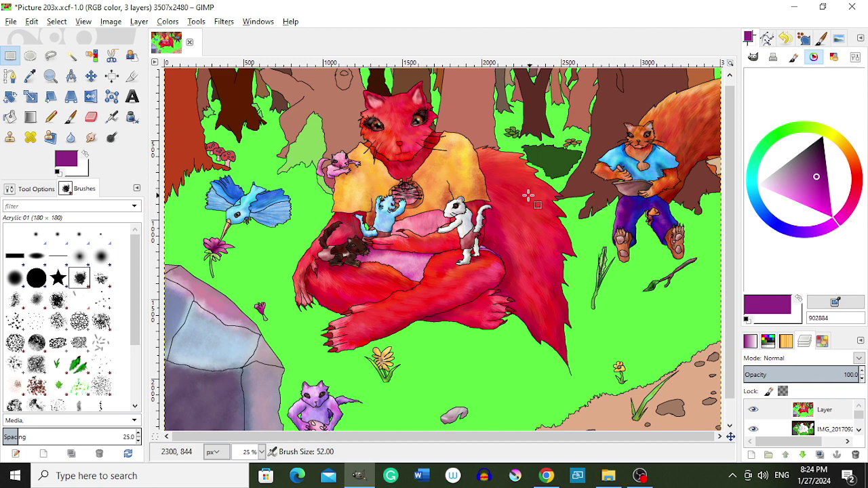
Zoom in on the mushrooms, select their red caps by colour and airbrush darker red over them
key("minus")
key("plus")
key("plus")
key("plus")
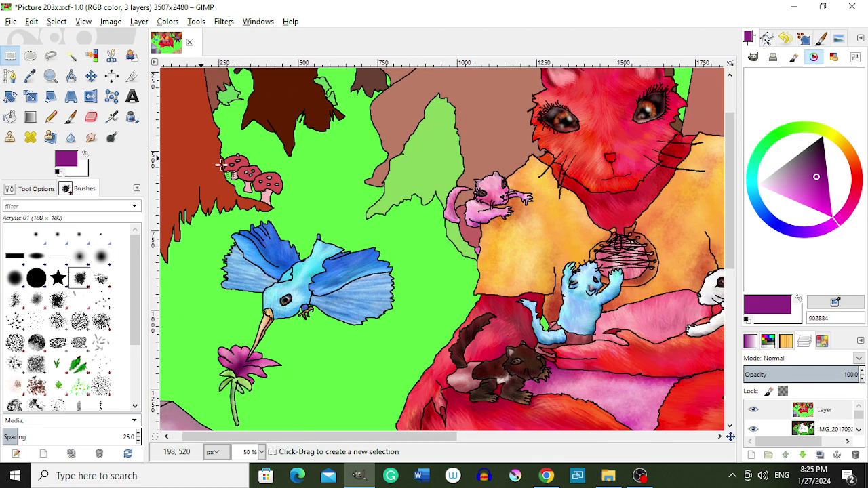
key("plus")
key("plus")
key("shift+o")
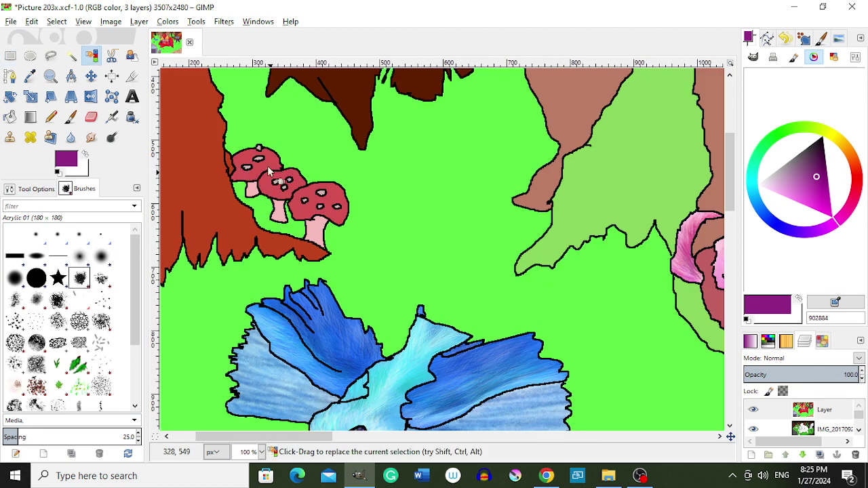
key("o")
left_click(278, 180)
key("a")
key("bracketleft")
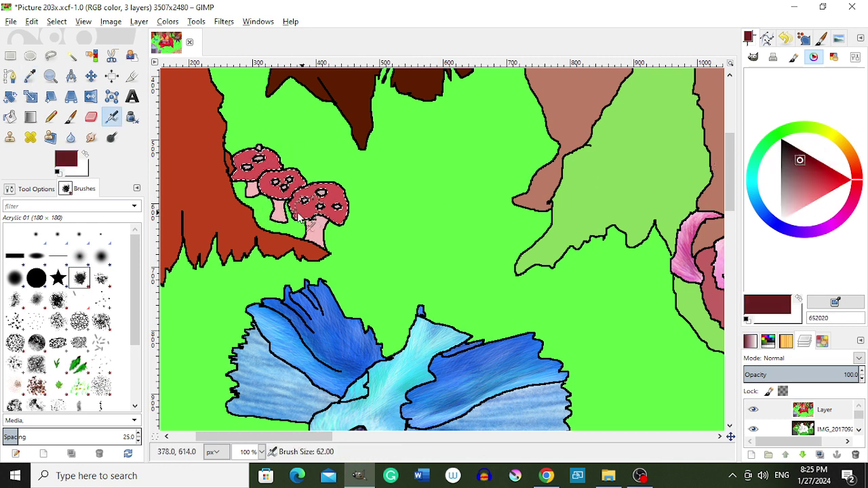
left_click_drag(265, 214, 251, 189)
Paint bright pink and near-white strokes on the right mushroom cap
scroll(251, 189, "up", 5)
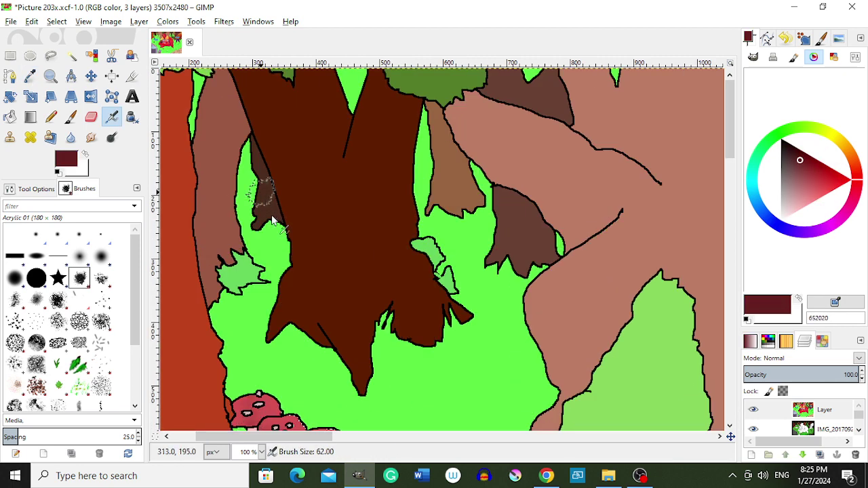
key("minus")
key("plus")
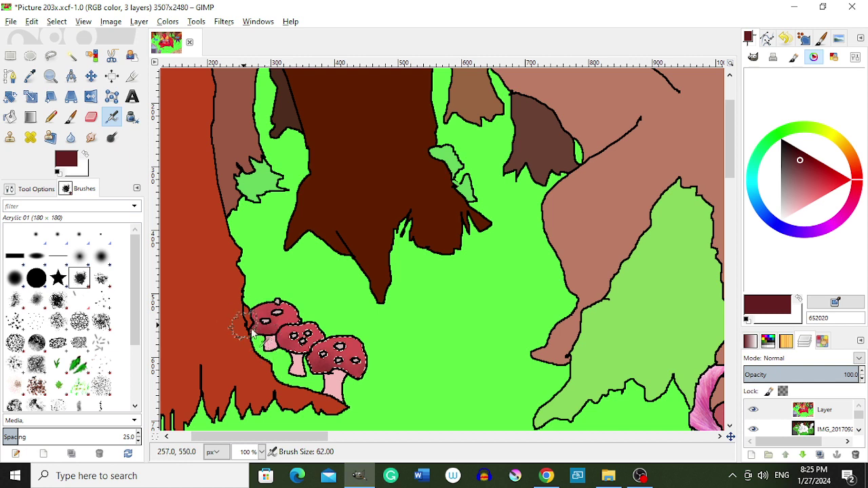
left_click(261, 329, "ctrl")
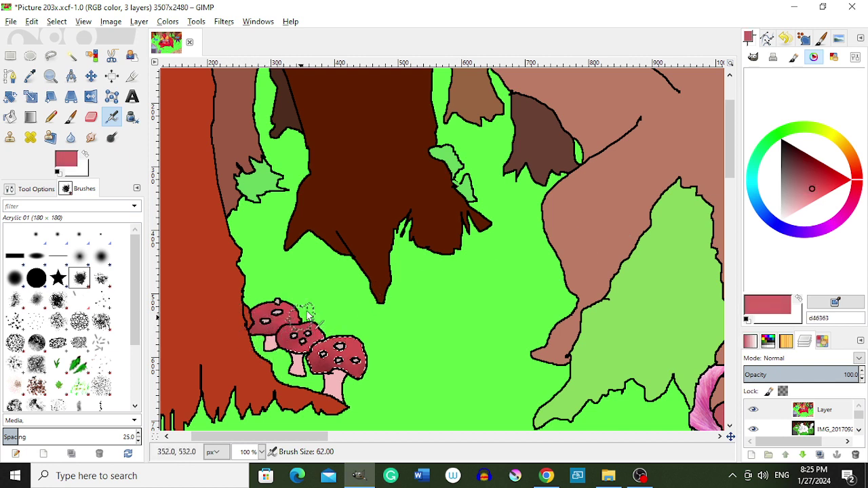
left_click(355, 339, "ctrl")
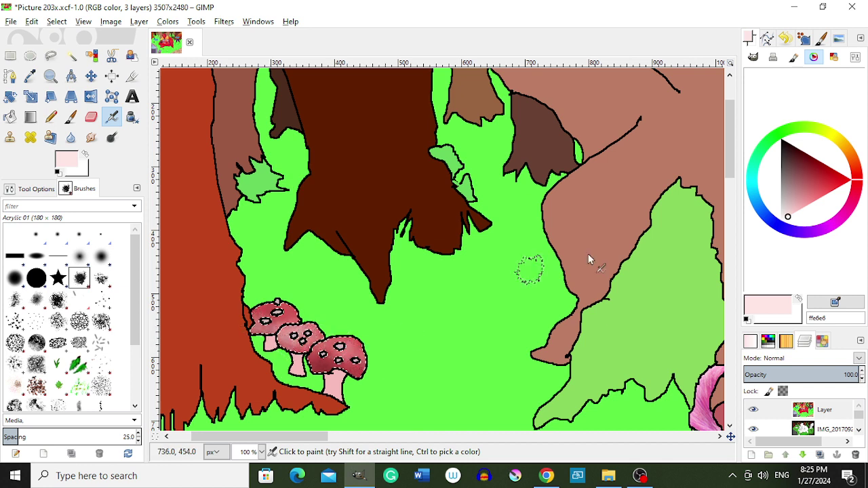
left_click_drag(849, 196, 846, 212)
left_click(804, 203)
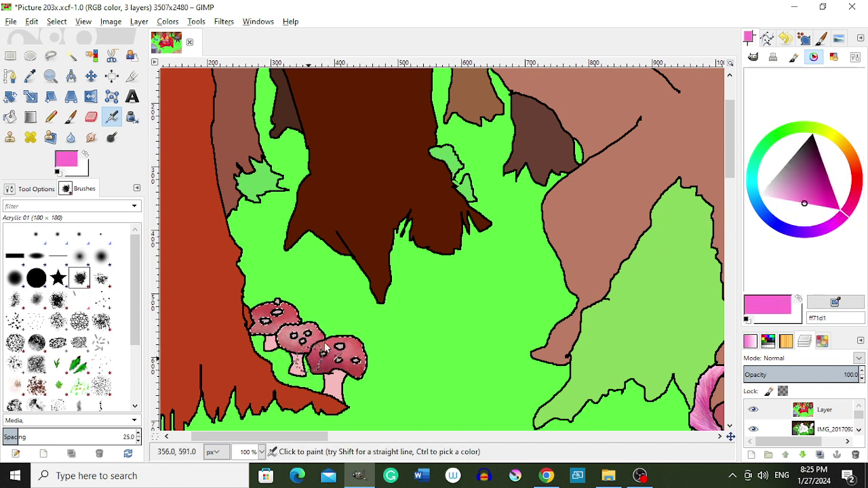
left_click(762, 195)
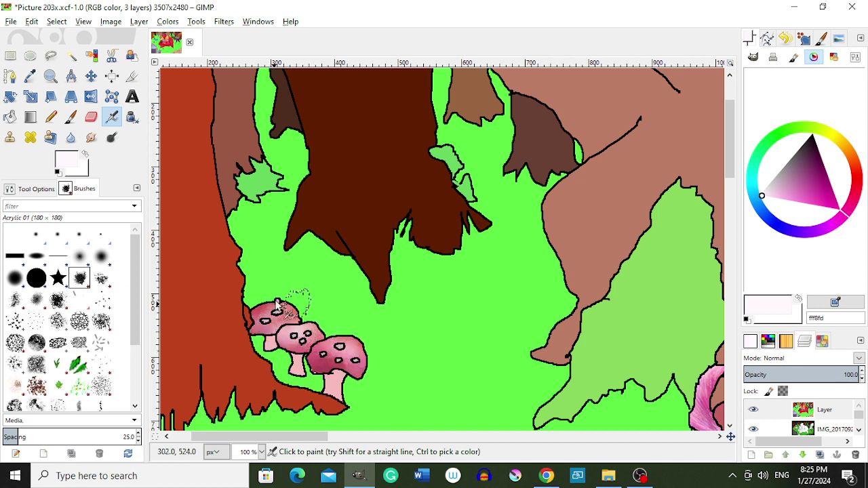
left_click_drag(846, 212, 853, 182)
Shade the cap with vivid red-pink, deep wine, dusty pink and light pink highlights
left_click(815, 187)
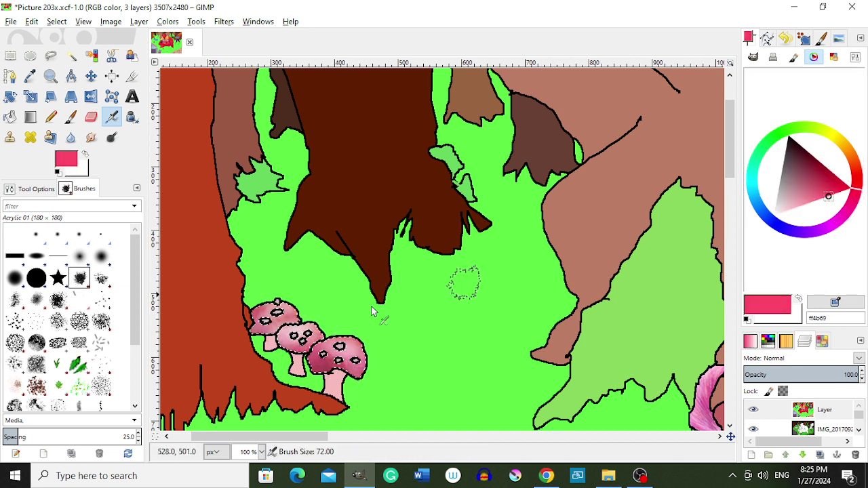
left_click_drag(356, 343, 325, 351)
left_click(804, 159)
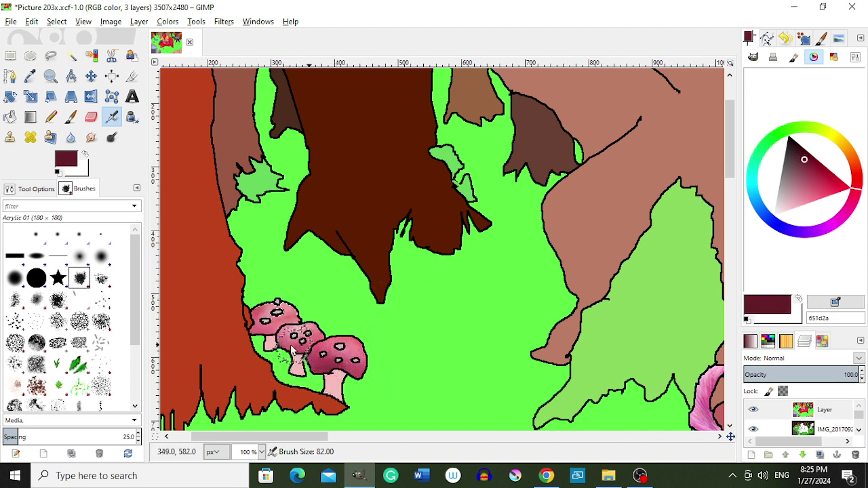
left_click_drag(791, 213, 795, 186)
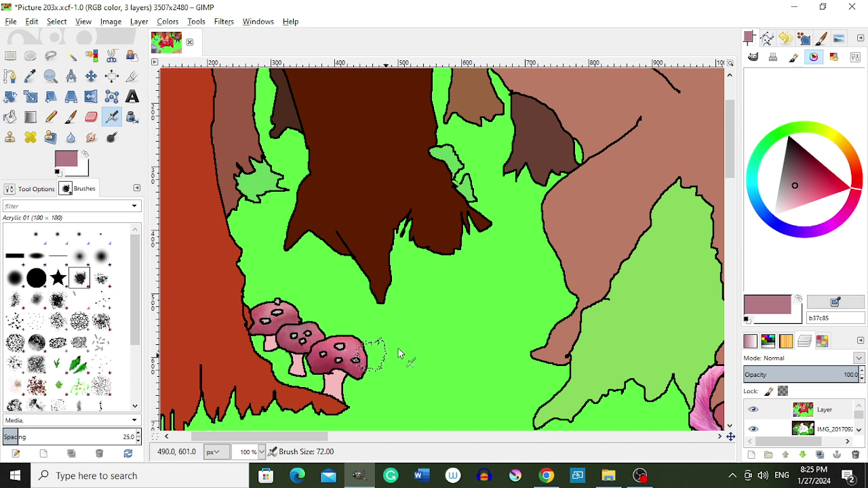
left_click(779, 214)
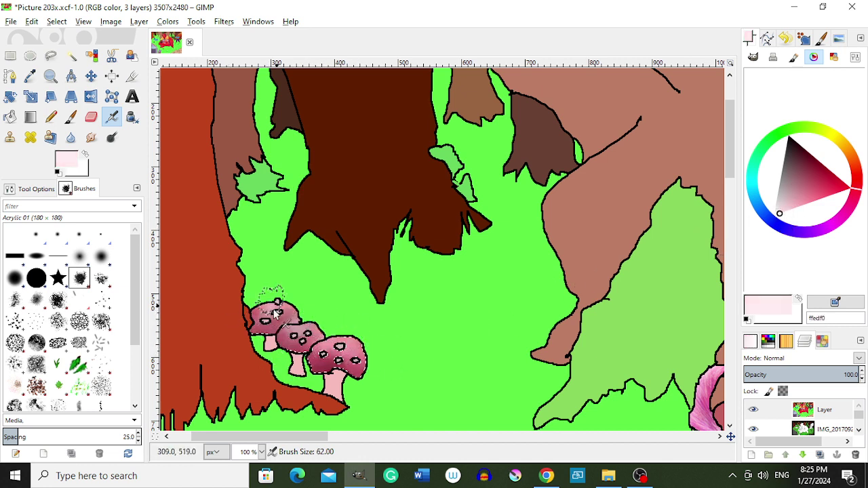
left_click_drag(312, 307, 370, 354)
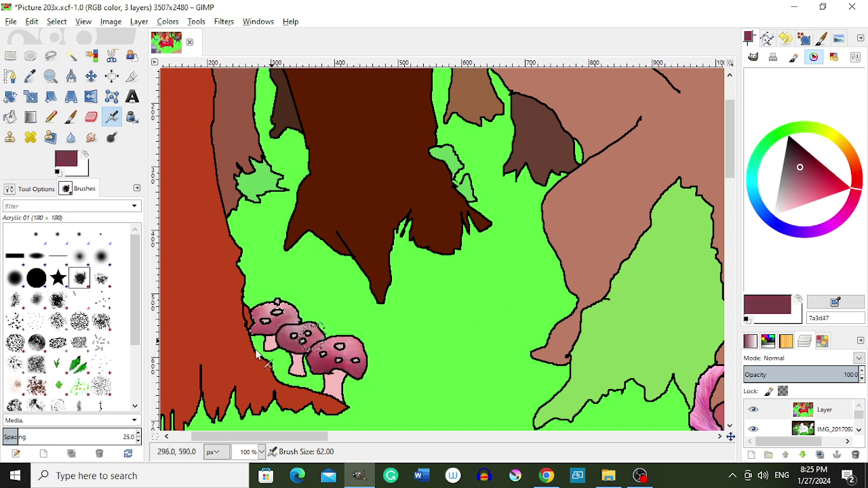
Reselect the mushroom reds by colour and switch to ink with a dark grey
key("r")
key("shift+o")
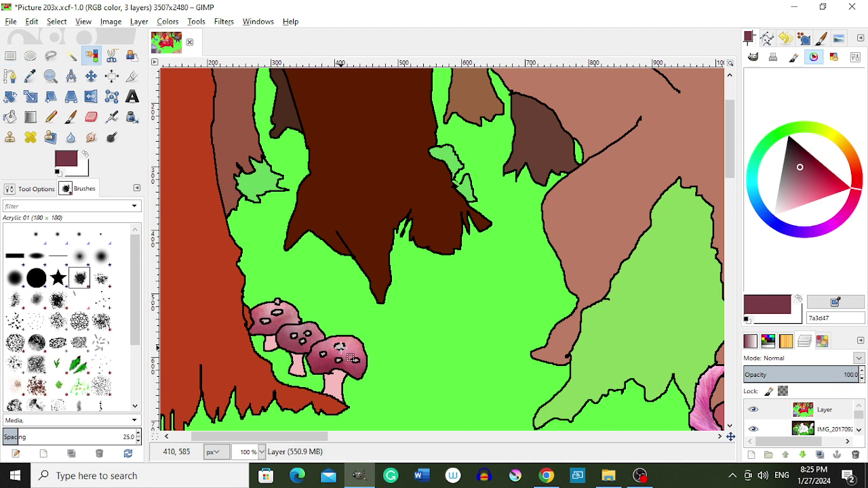
key("o")
left_click(344, 347)
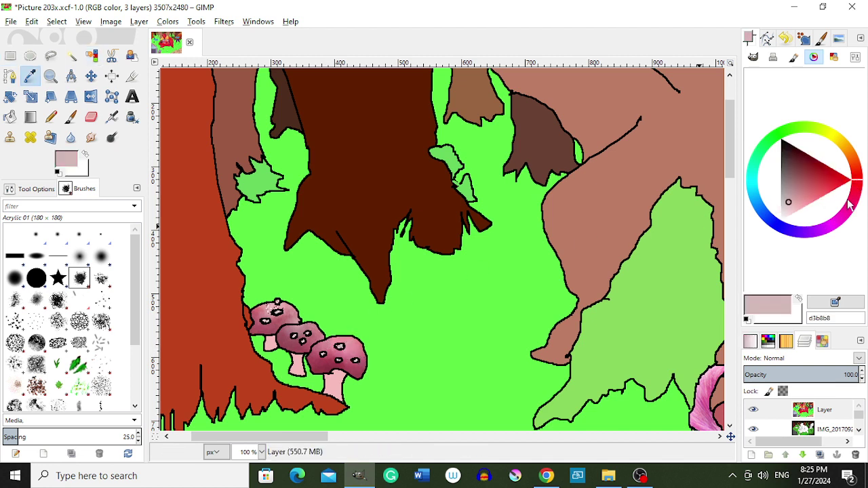
left_click(343, 363)
key("k")
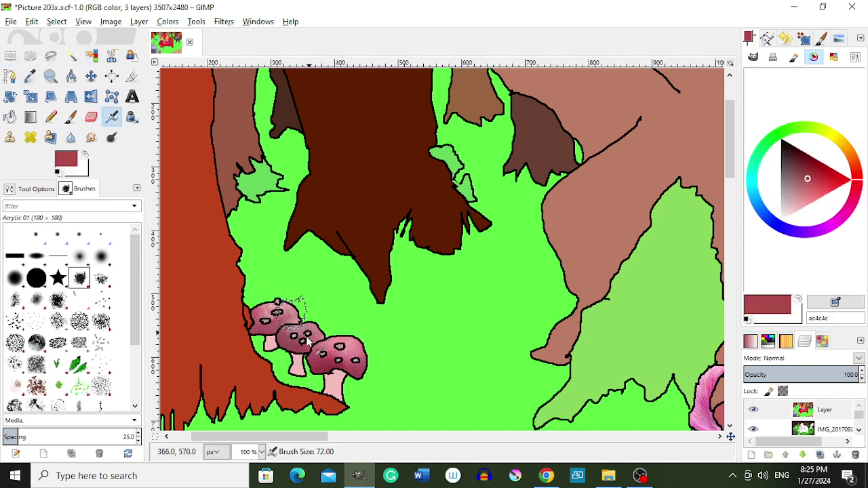
left_click_drag(849, 160, 777, 172)
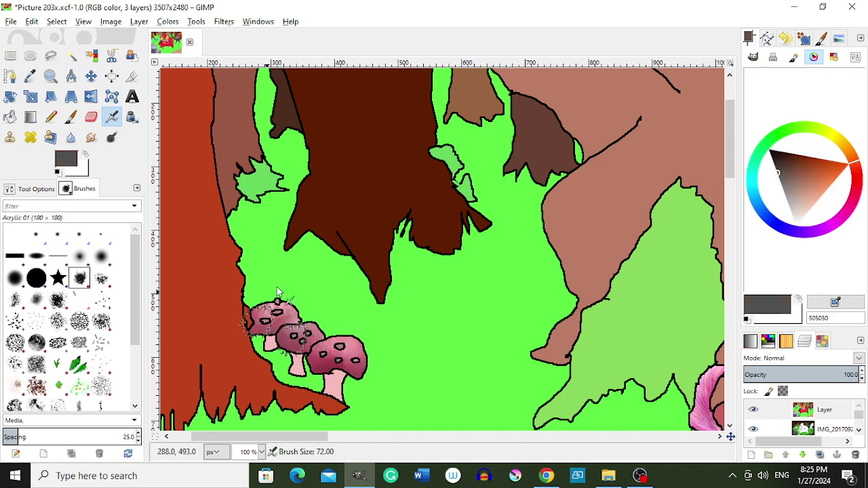
Select the green grass area by colour
key("r")
key("shift+o")
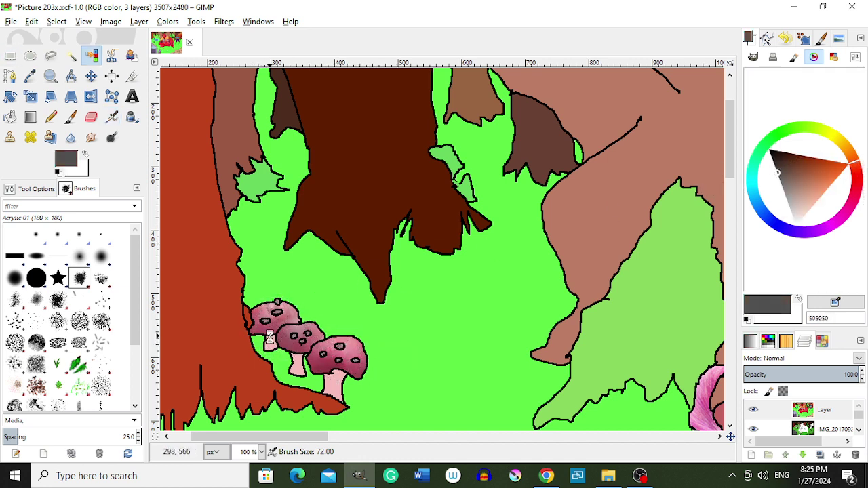
left_click(370, 301)
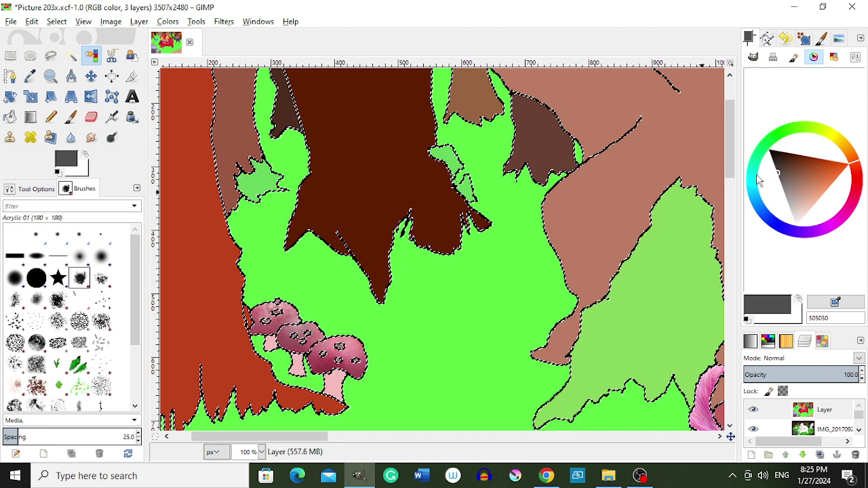
Clear the selection and ink peach marks at the mushroom stalk bases
key("ctrl+shift+a")
left_click(795, 161)
key("k")
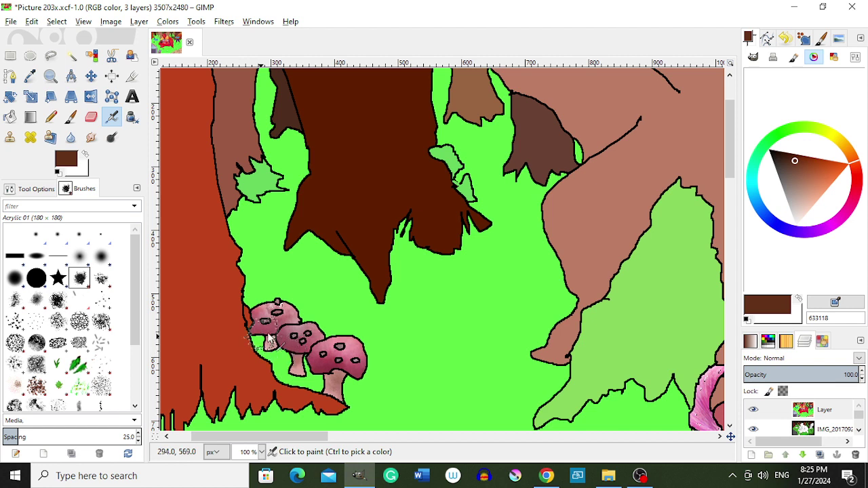
left_click(823, 196)
left_click_drag(293, 381, 314, 391)
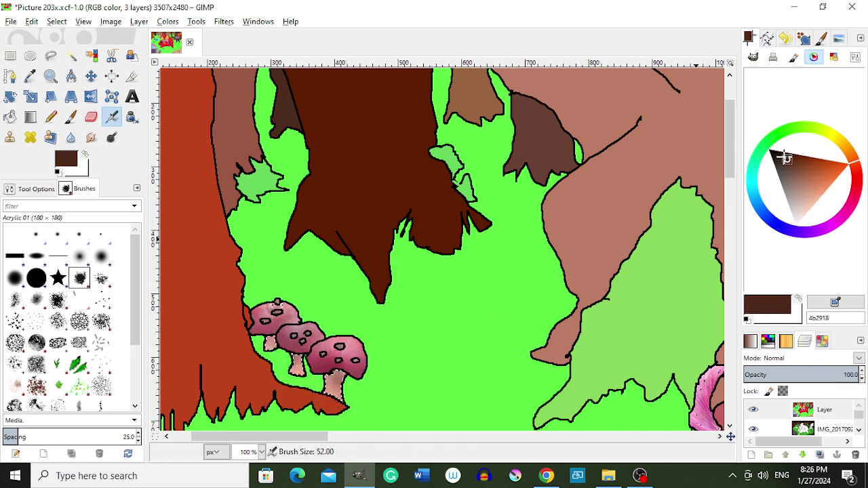
Set the paint colour to very dark brown and zoom out to the whole image
left_click(605, 277, "ctrl")
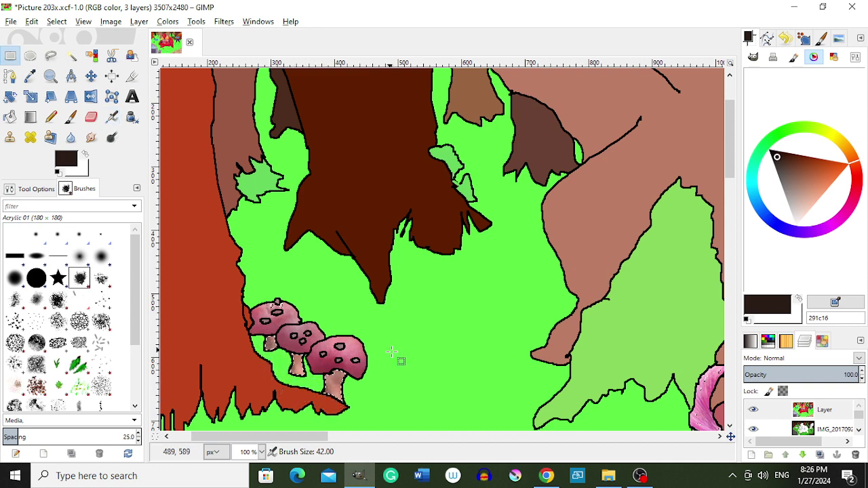
scroll(298, 370, "down", 2, "ctrl")
scroll(306, 358, "down", 2, "ctrl")
scroll(253, 361, "down", 1, "ctrl")
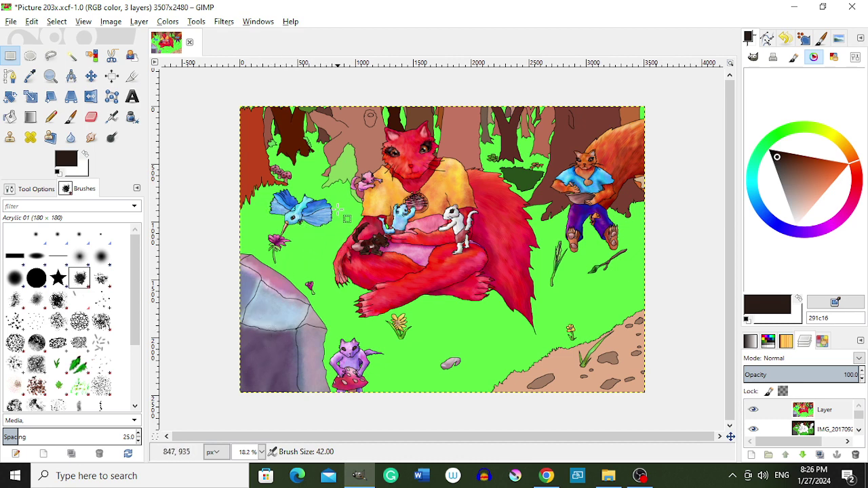
Select the light-green bush by colour, try dark green brush strokes, then undo them
key("shift+o")
scroll(337, 208, "up", 1, "ctrl")
scroll(300, 164, "up", 1, "ctrl")
key("o")
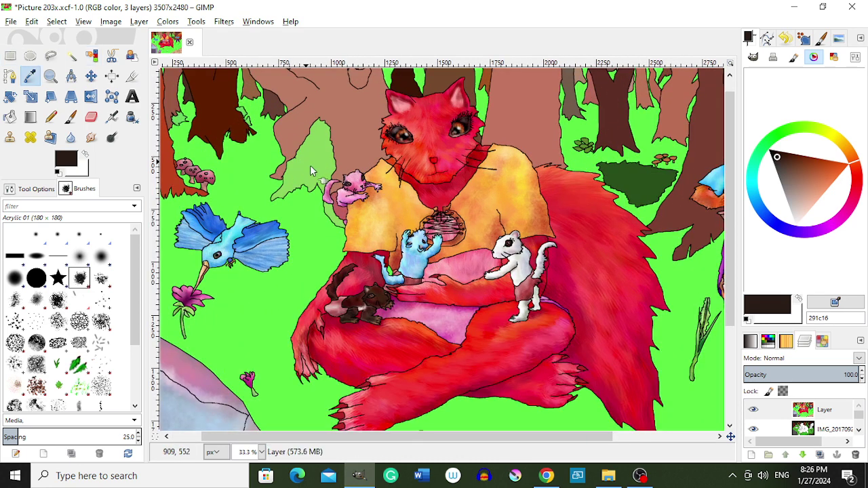
left_click(312, 170)
key("p")
key("bracketleft")
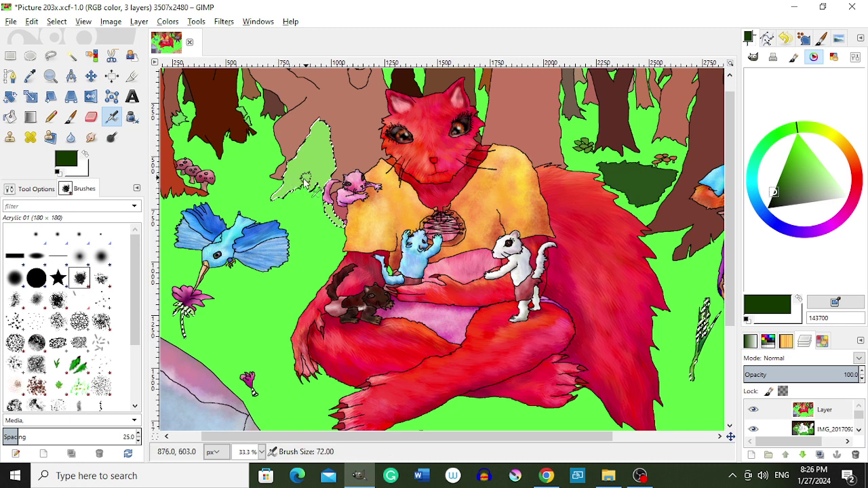
left_click_drag(277, 196, 332, 140)
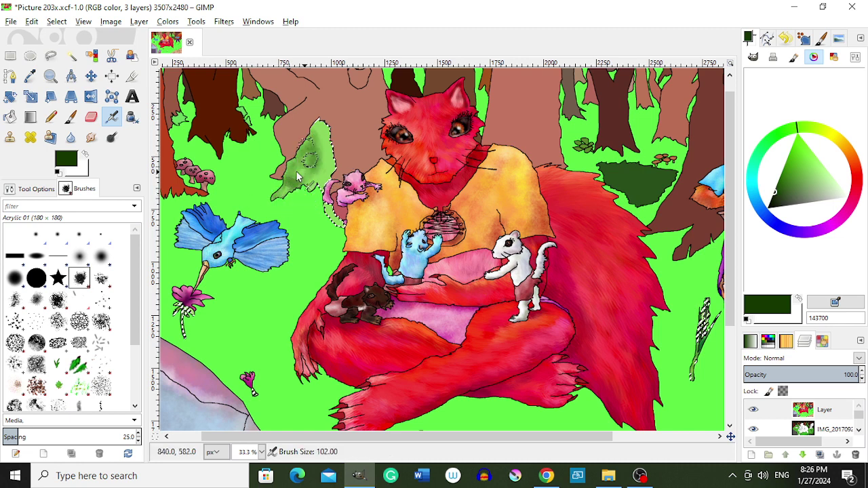
key("ctrl+z")
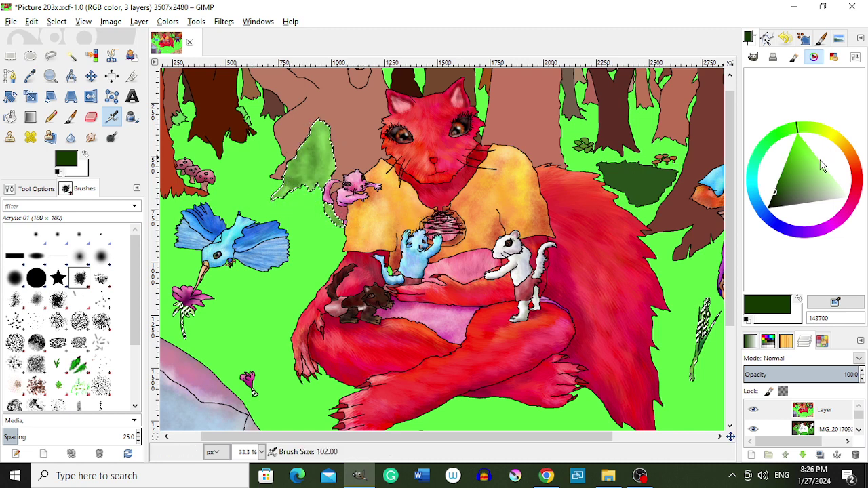
Paint pale yellow-green strokes up the bush's lower left and right side
key("x")
left_click(831, 195)
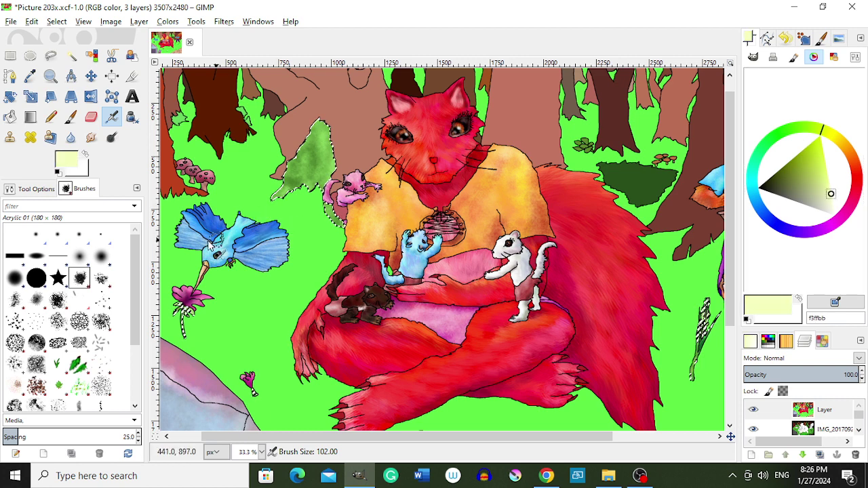
left_click_drag(278, 195, 295, 184)
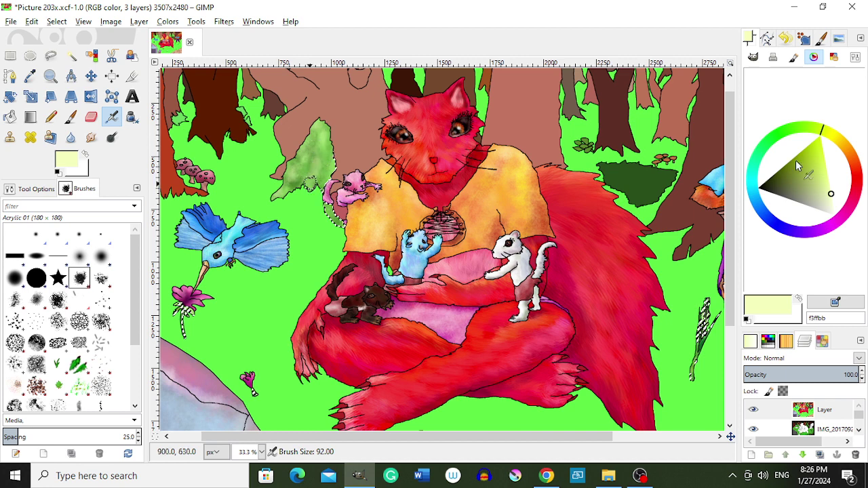
left_click(834, 205)
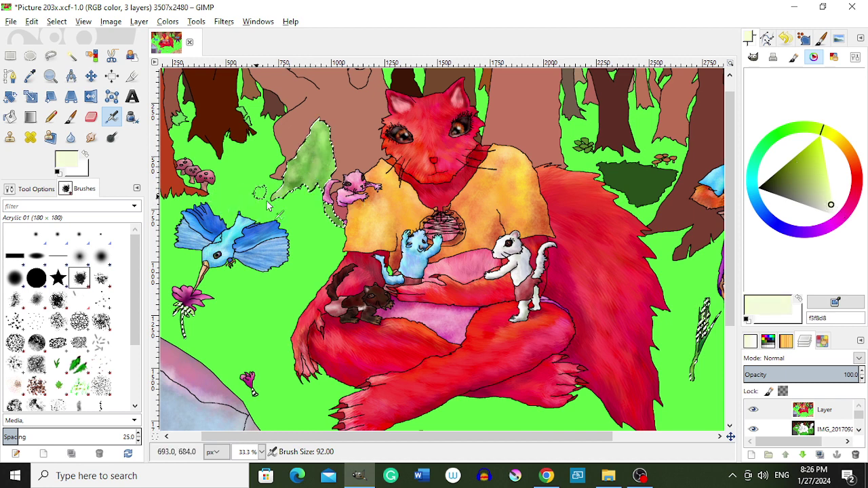
left_click_drag(282, 190, 306, 159)
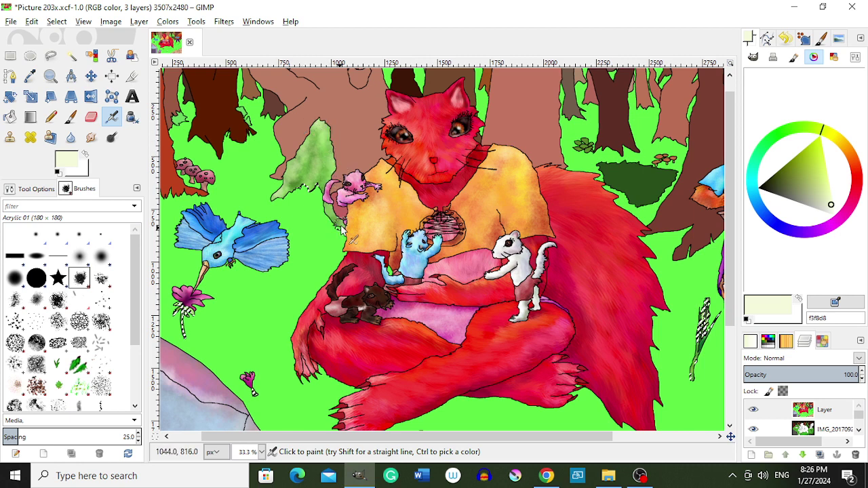
left_click(800, 190)
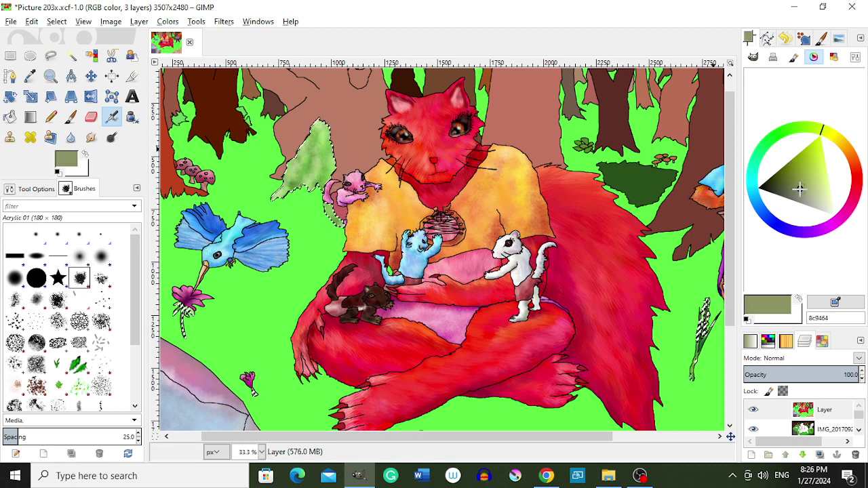
left_click(797, 191)
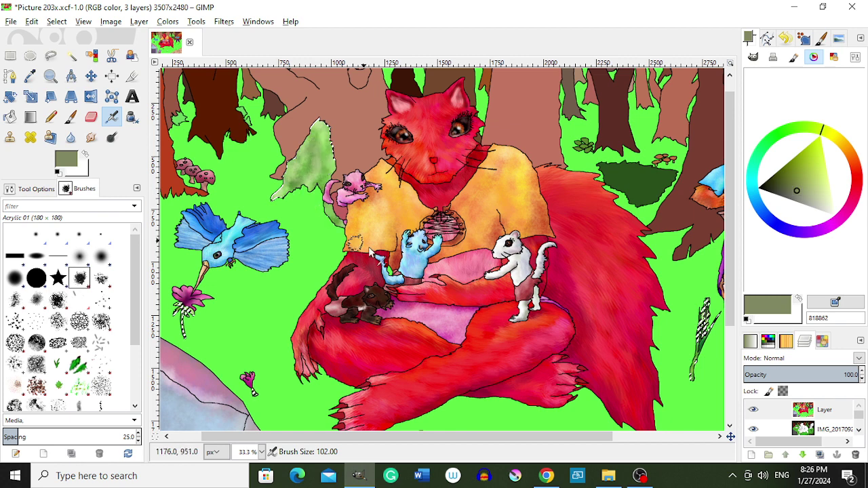
key("minus")
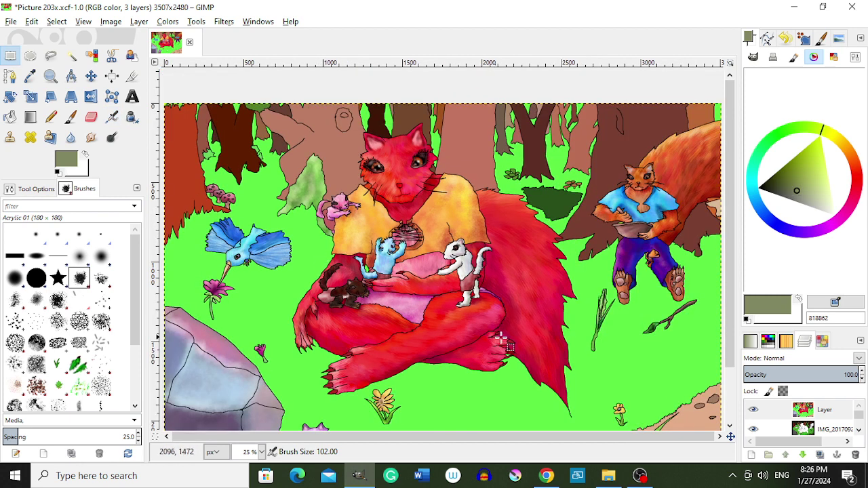
Zoom into the lower-right dirt path and Select by Color all its brown rocks
key("minus")
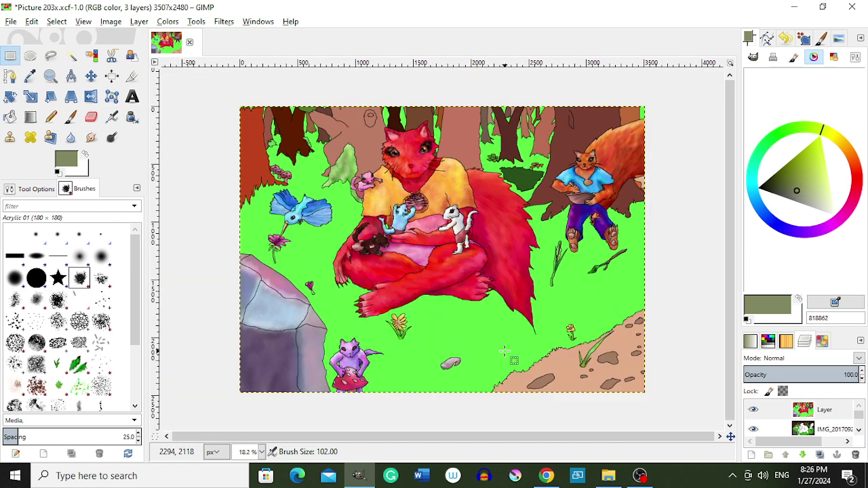
scroll(353, 169, "up", 2)
scroll(353, 168, "up", 1)
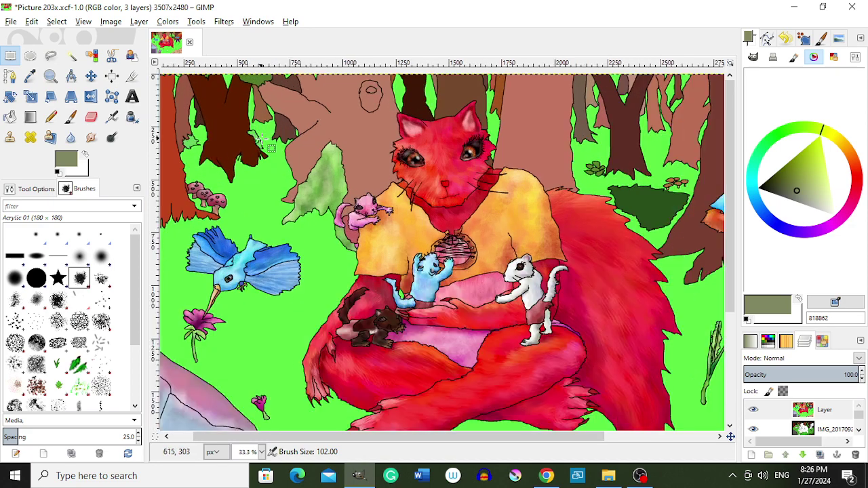
scroll(475, 258, "down", 3)
scroll(628, 332, "down", 1)
scroll(628, 332, "up", 2)
scroll(628, 332, "up", 2)
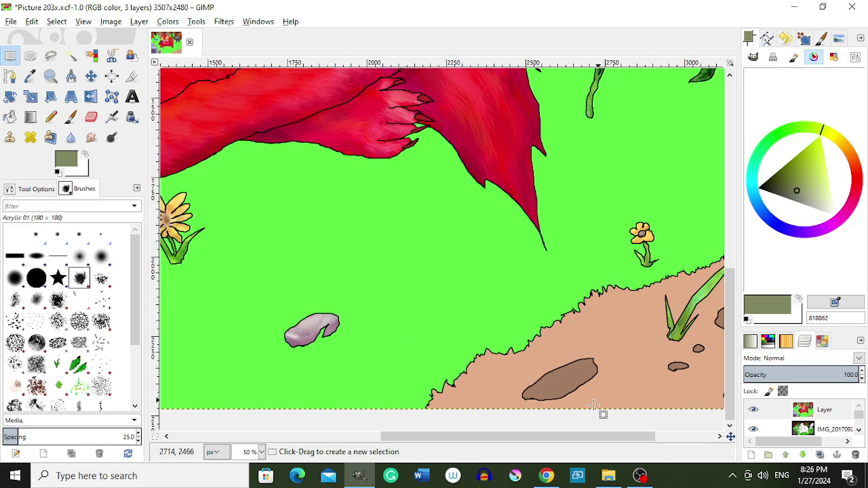
left_click_drag(591, 437, 714, 441)
key("shift+o")
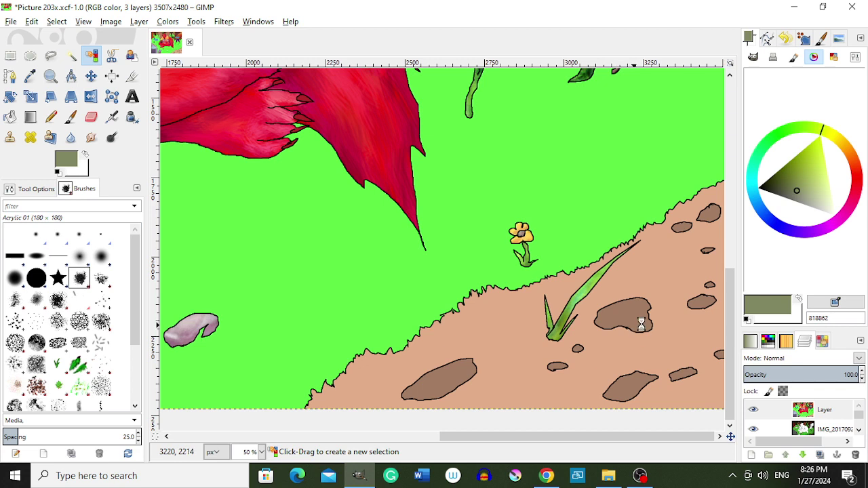
left_click(641, 325)
Airbrush very dark brown over the selected rocks, upper right, lower corners and right edge
key("o")
left_click_drag(834, 167, 776, 157)
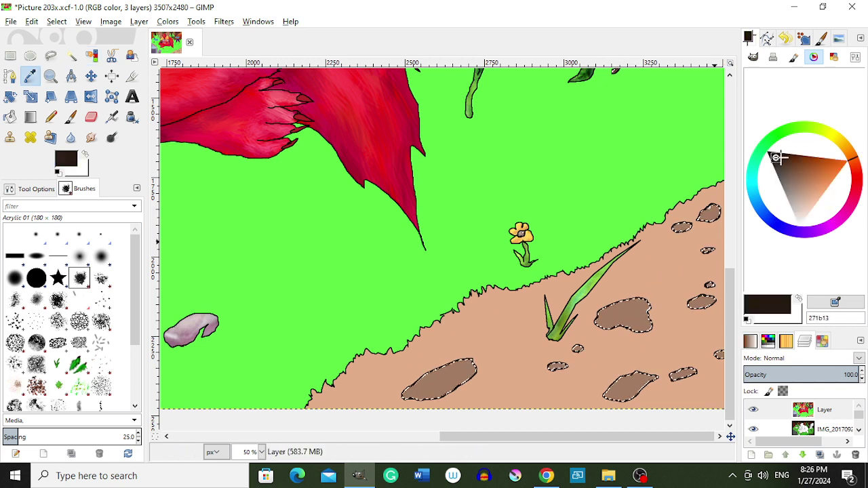
key("a")
mouse_move(678, 228)
left_mouse_down()
mouse_move(708, 209)
mouse_move(620, 306)
mouse_move(594, 356)
left_mouse_up()
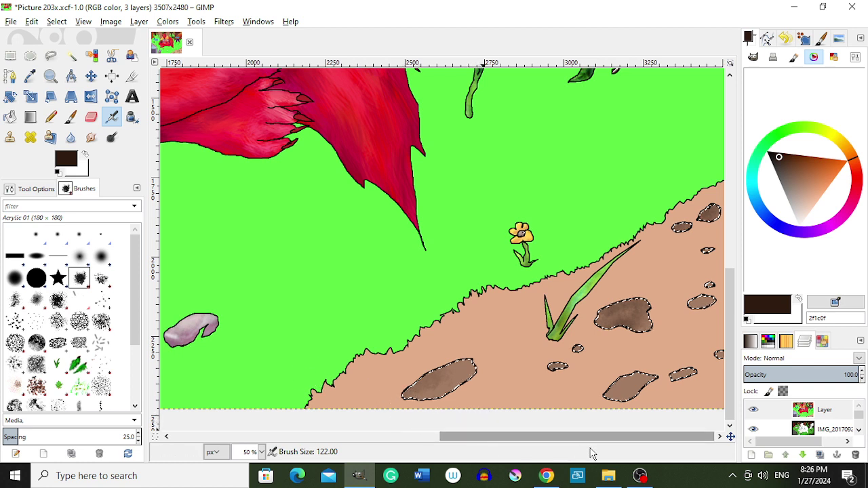
left_click_drag(414, 407, 485, 359)
left_click_drag(634, 390, 719, 352)
left_click_drag(699, 309, 707, 251)
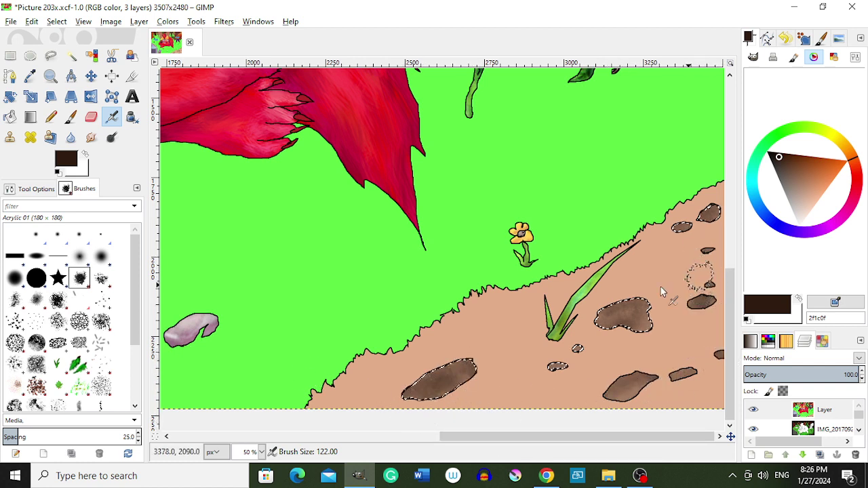
mouse_move(574, 345)
left_mouse_down()
mouse_move(580, 350)
mouse_move(553, 369)
left_mouse_up()
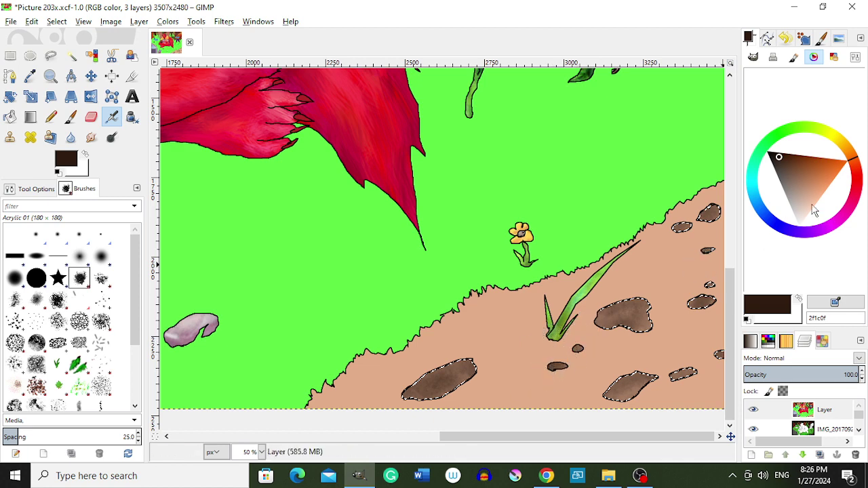
Darken the lower-left and middle-right rocks with a near-black reddish brown
left_click_drag(849, 161, 856, 177)
left_click(796, 156)
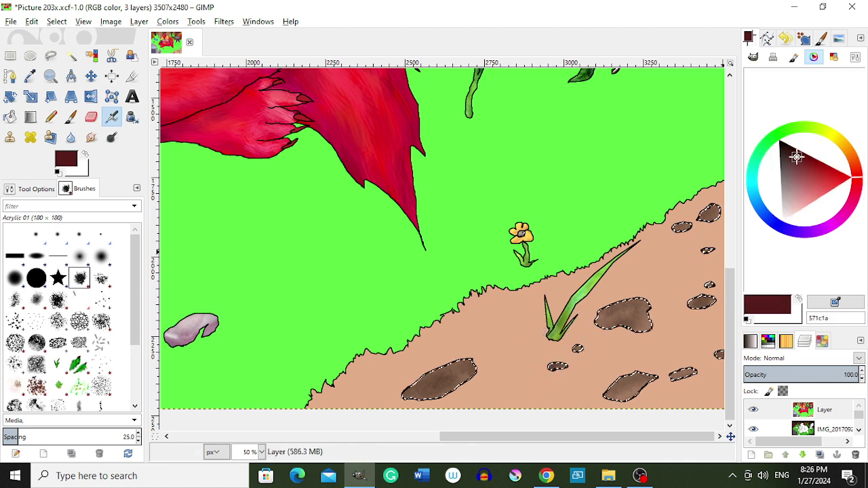
left_click_drag(797, 156, 787, 145)
mouse_move(411, 390)
left_mouse_down()
mouse_move(464, 370)
mouse_move(413, 386)
left_mouse_up()
left_click_drag(607, 322, 641, 309)
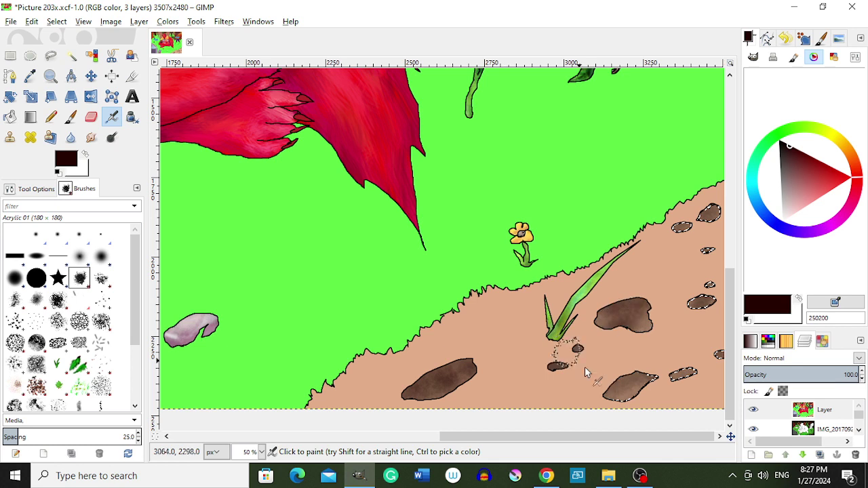
Choose red with the GIMP Brush Pipe #4 brush and clear the rock selection
left_click(817, 183)
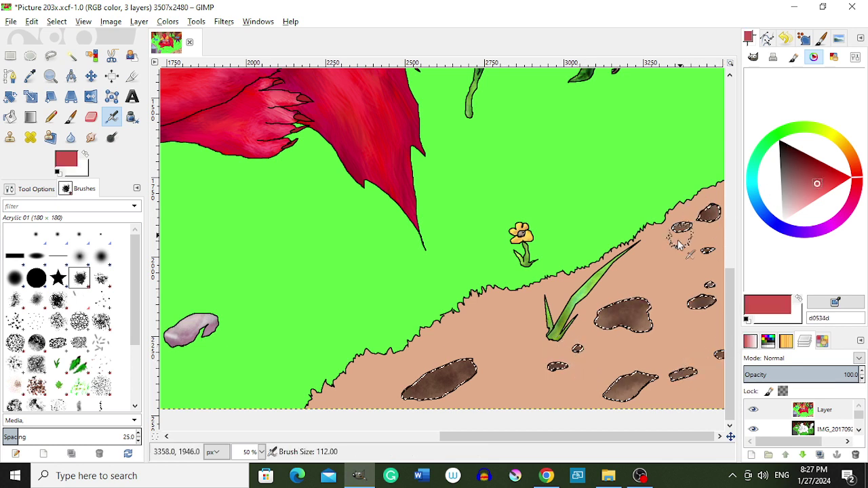
key("bracketleft")
key("bracketleft")
left_click(36, 386)
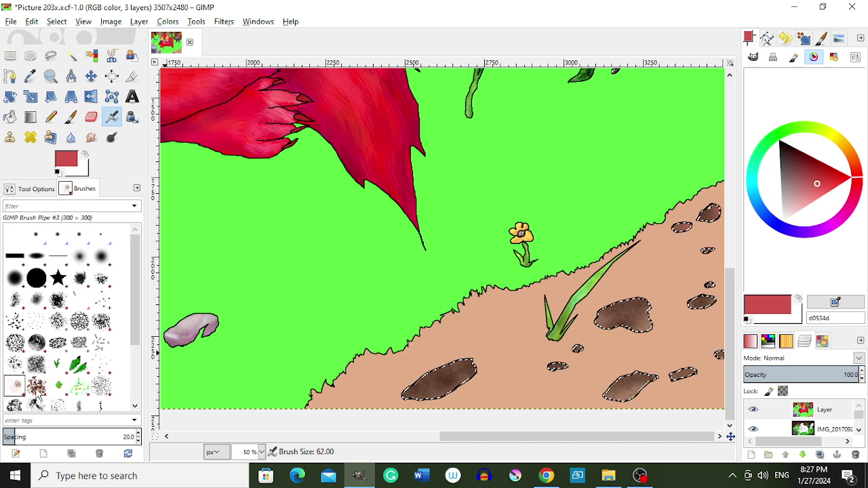
key("bracketright")
key("bracketright")
key("bracketright")
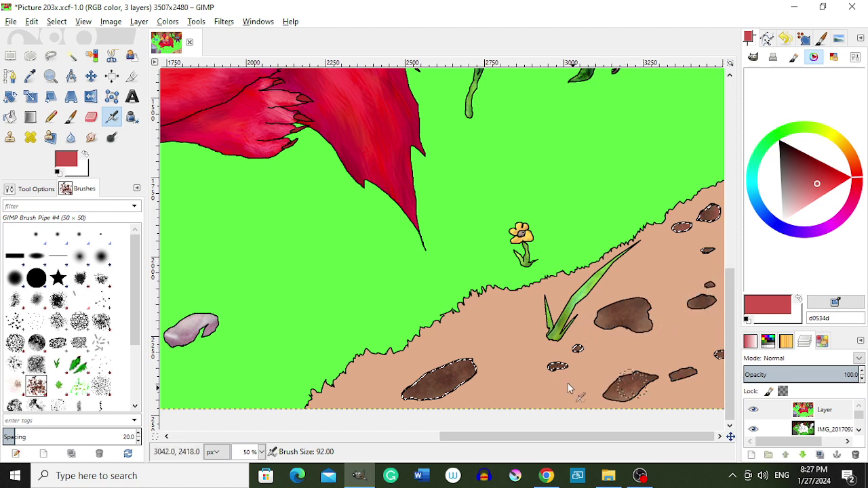
key("r")
left_click(621, 361)
Select the tan dirt path and paint dark brown along its edge with Acrylic 05
key("minus")
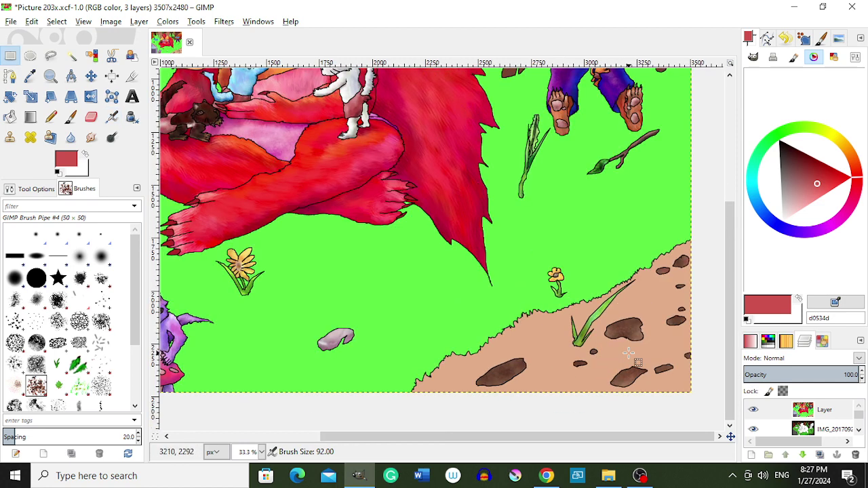
key("shift+o")
left_click(441, 372)
key("o")
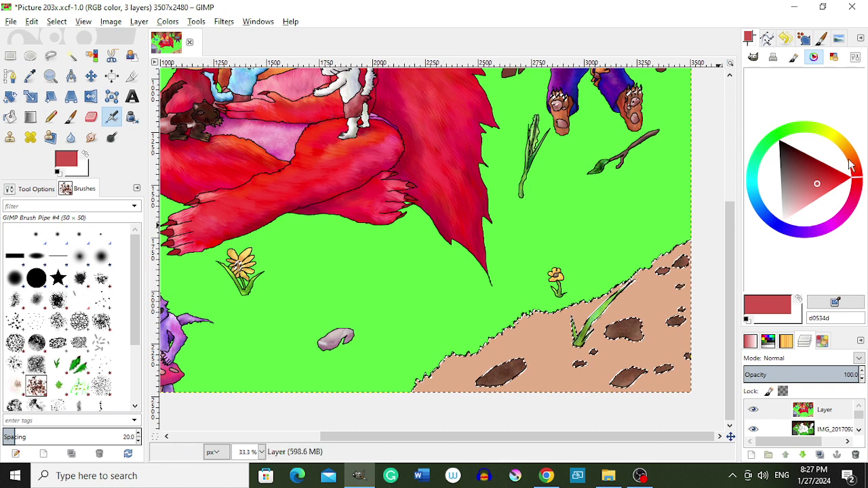
left_click(427, 369)
key("bracketright")
key("bracketright")
key("bracketright")
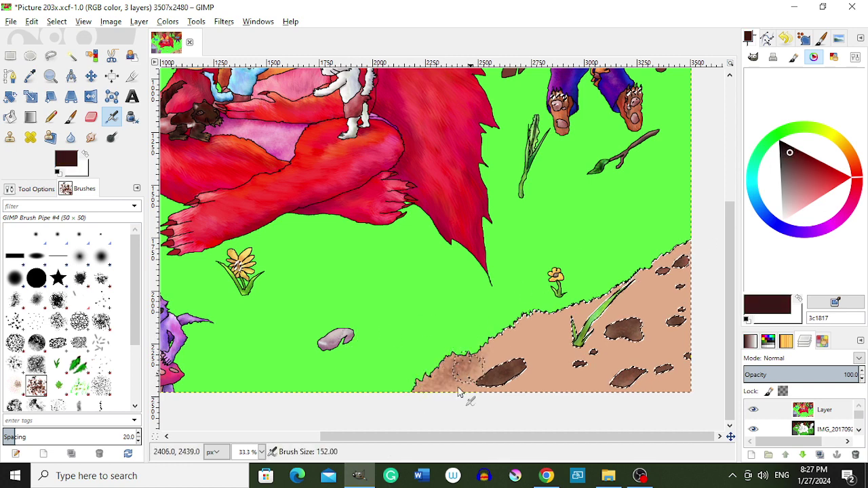
left_click(57, 299)
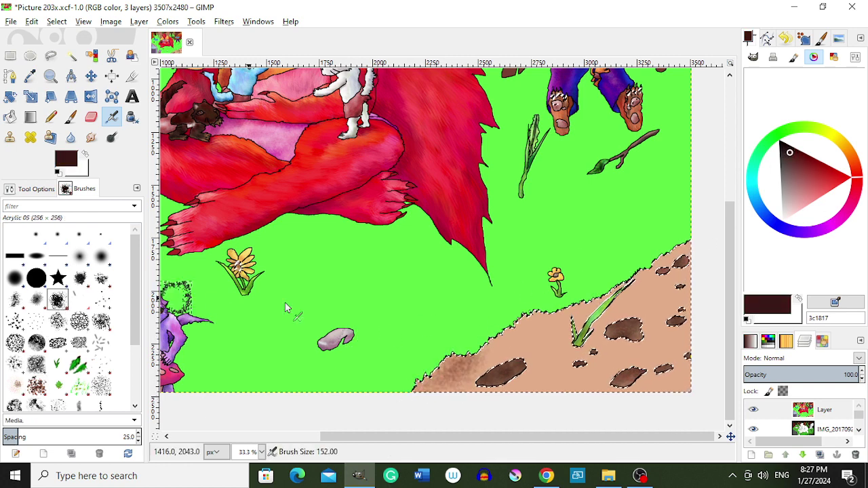
key("bracketright")
key("bracketright")
mouse_move(457, 364)
left_mouse_down()
mouse_move(595, 291)
mouse_move(612, 316)
mouse_move(572, 368)
left_mouse_up()
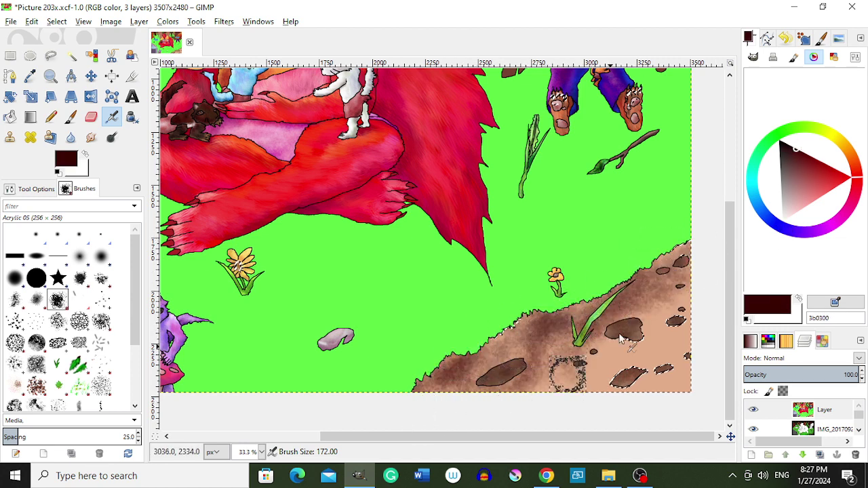
Brush pale cream ffe3ce highlights across the brown slope
left_click_drag(849, 165, 852, 158)
left_click(813, 178)
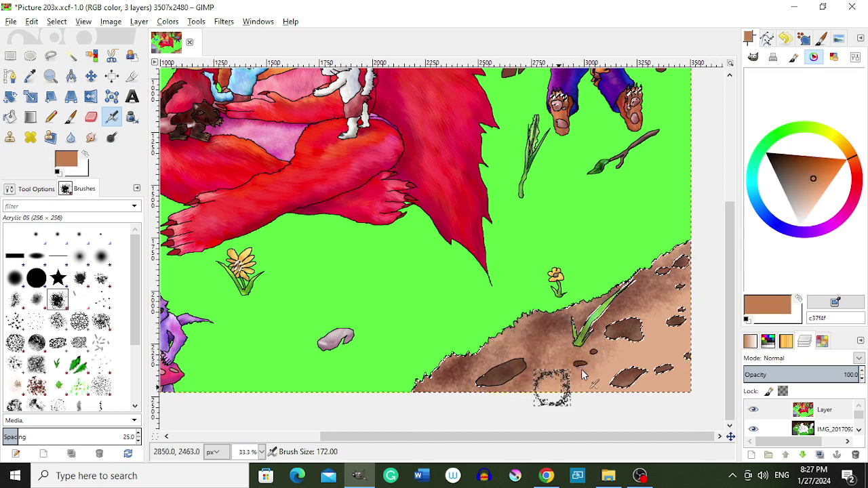
left_click(824, 193)
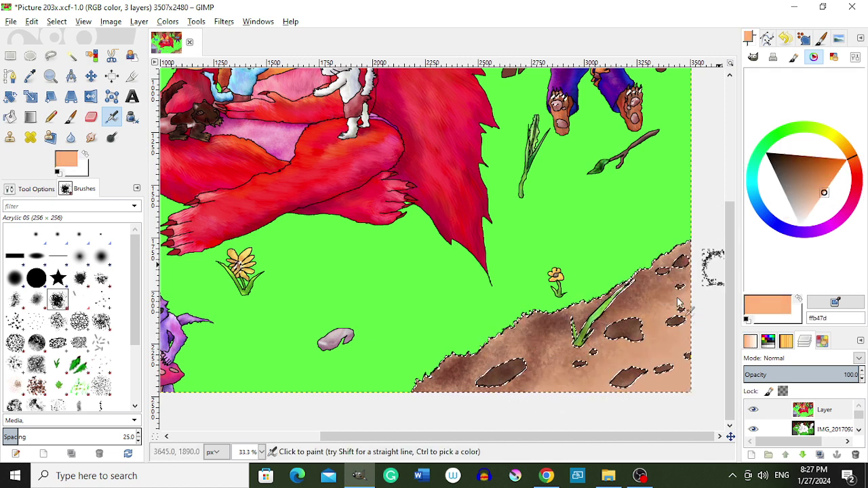
left_click(809, 214)
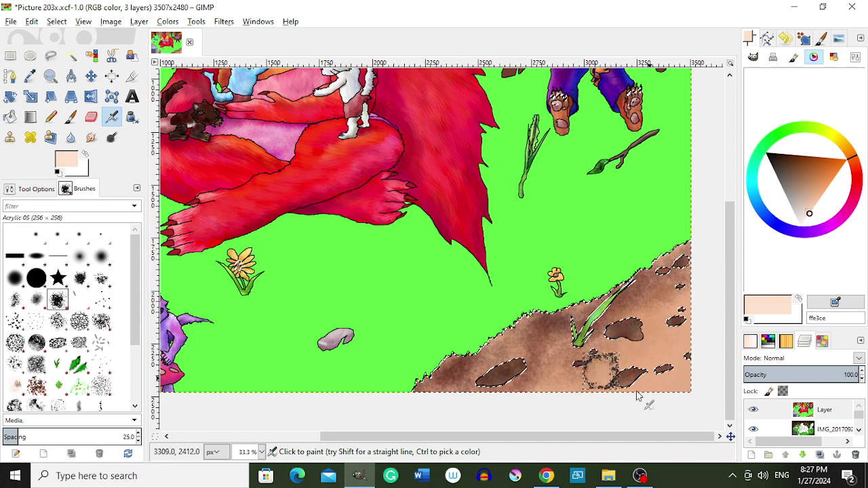
mouse_move(653, 385)
left_mouse_down()
mouse_move(671, 319)
mouse_move(515, 373)
mouse_move(700, 265)
left_mouse_up()
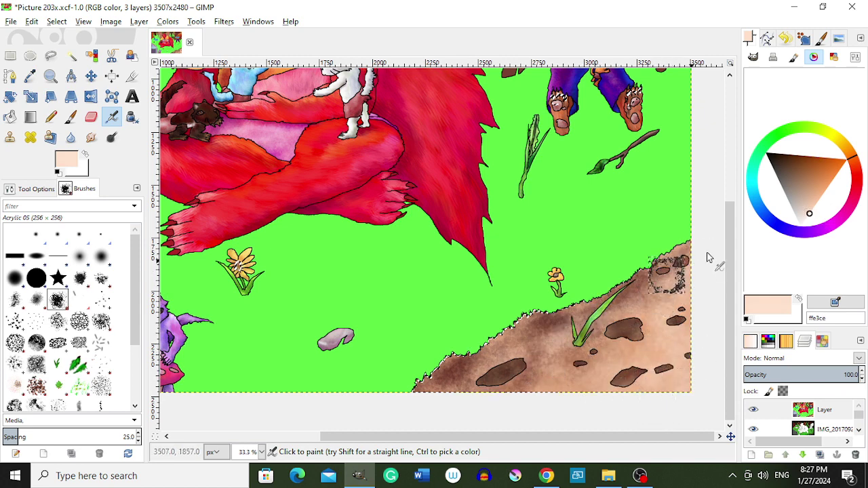
Darken the ragged dirt edge at bottom left with a smaller dark 241a12 brush
left_click(624, 331, "ctrl")
key("bracketleft")
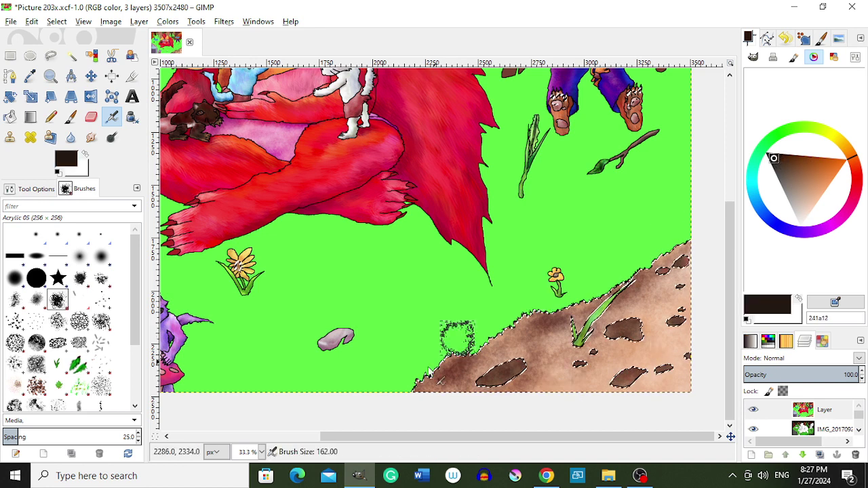
key("bracketleft")
key("bracketleft")
key("bracketleft")
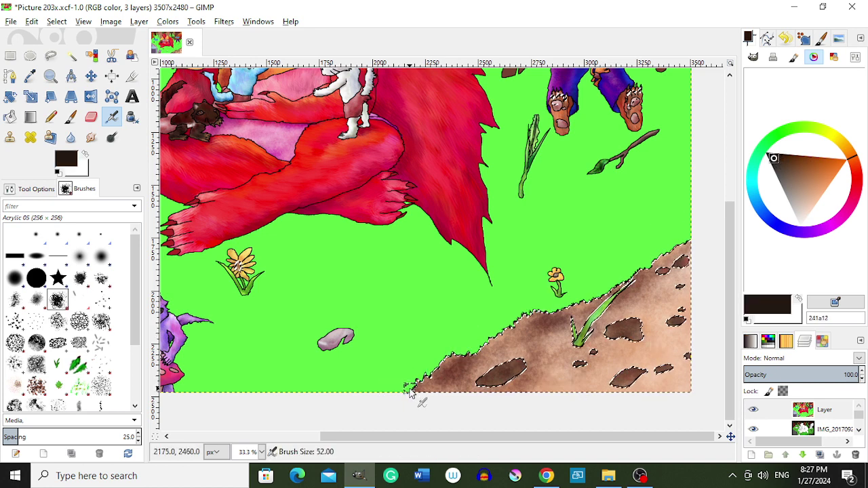
mouse_move(417, 394)
left_mouse_down()
mouse_move(418, 368)
mouse_move(624, 300)
mouse_move(685, 255)
left_mouse_up()
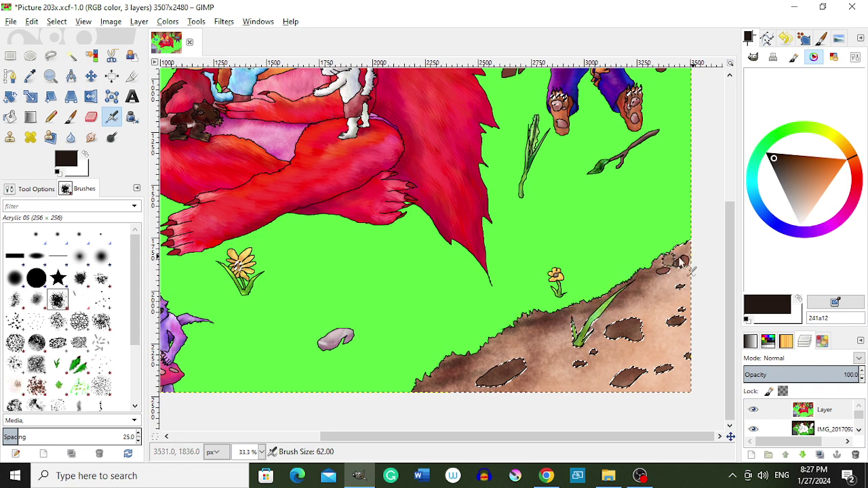
left_click_drag(638, 347, 668, 338)
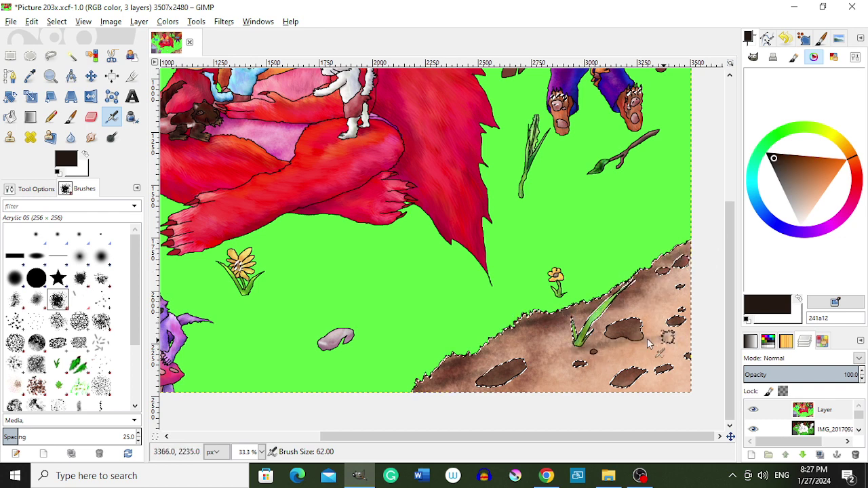
left_click(808, 183)
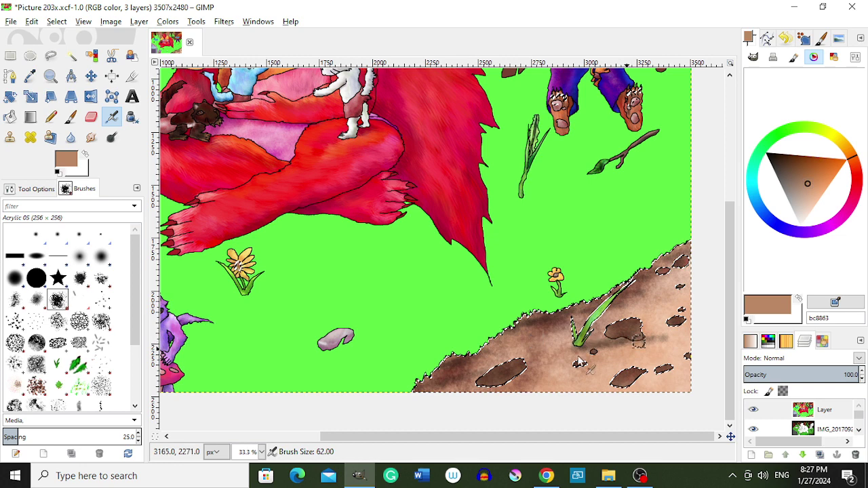
Paint a pinkish-red ea6e75 stroke along the ground's top edge and enlarge the brush
left_click(856, 183)
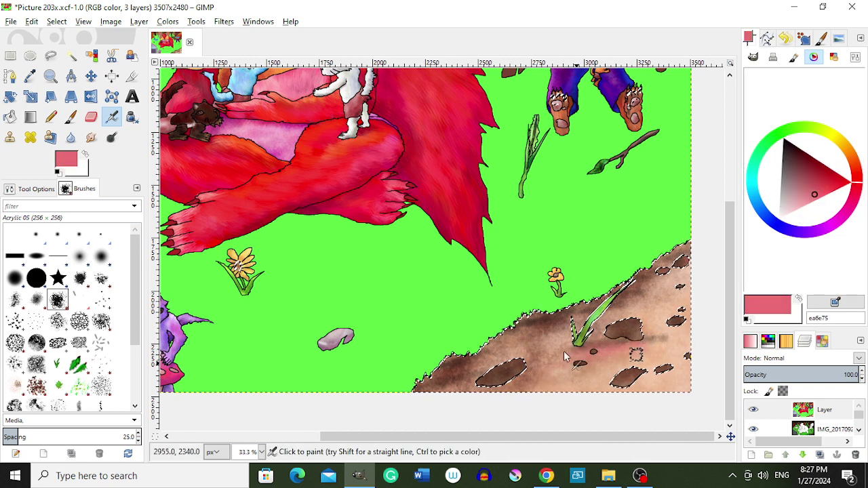
left_click_drag(430, 393, 600, 315)
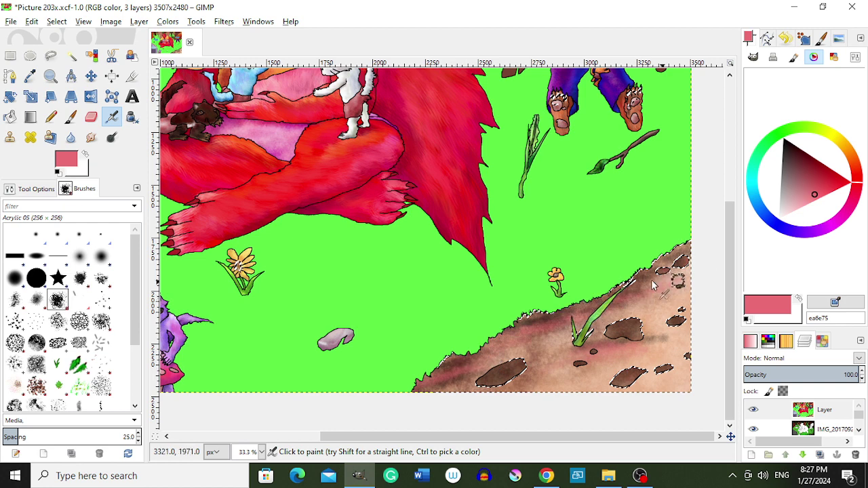
left_click(813, 167)
key("bracketright")
key("bracketright")
key("bracketright")
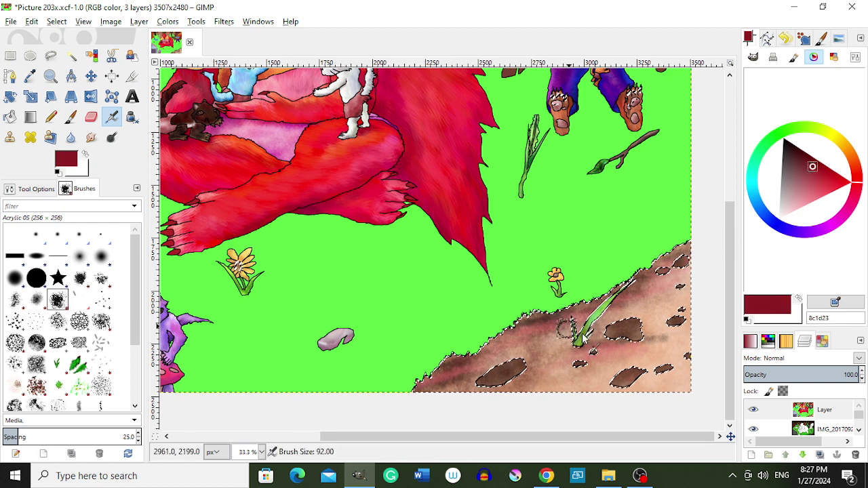
key("bracketright")
key("bracketright")
key("bracketright")
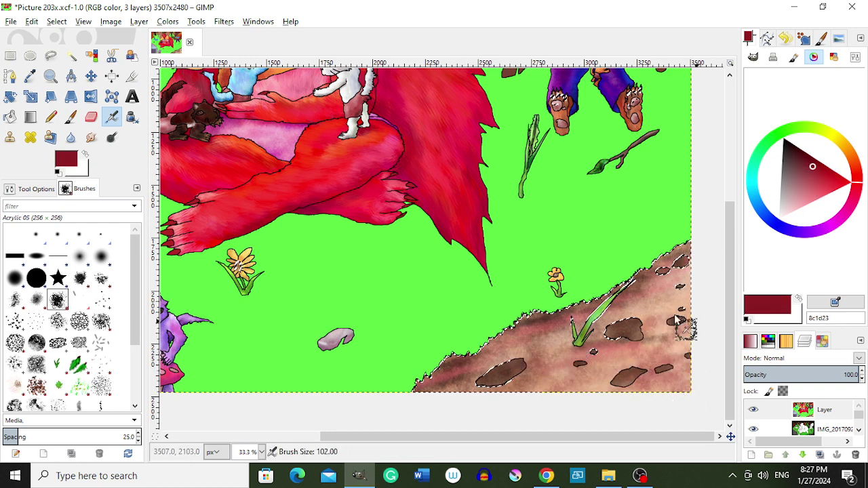
key("bracketright")
Try salmon cd745c texture dabs with GIMP Brush Pipe #4, undo, and switch to Brush Pipe #3
left_click(818, 176)
left_click(862, 169)
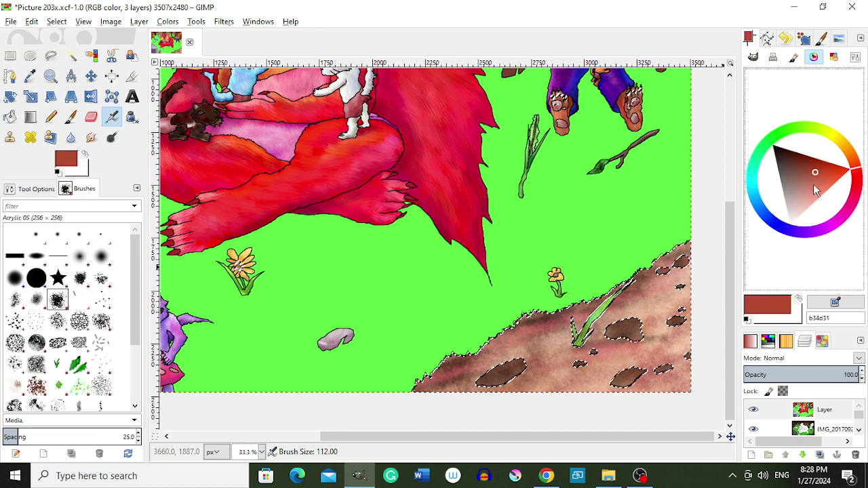
left_click(814, 183)
key("bracketright")
key("bracketright")
key("bracketright")
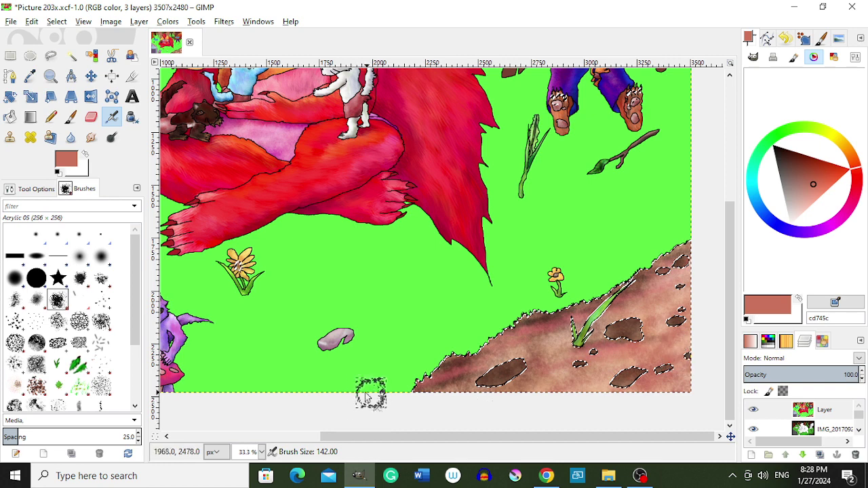
left_click(36, 385)
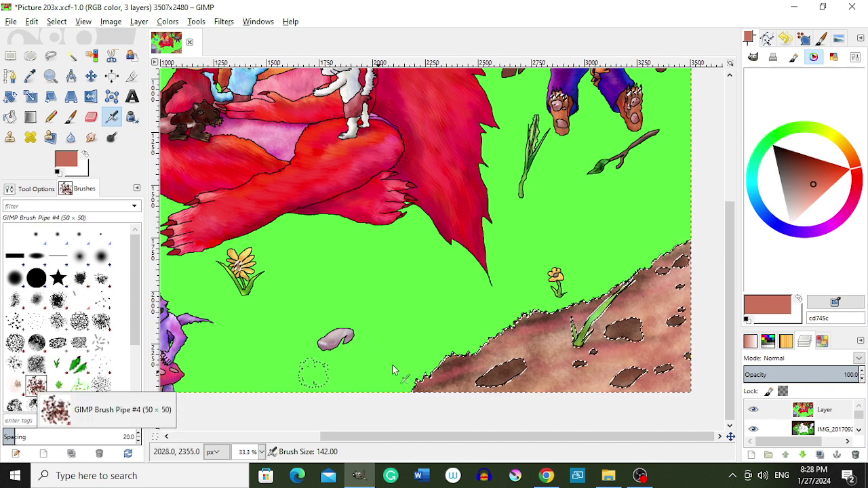
key("bracketright")
key("bracketright")
key("bracketright")
key("bracketright")
key("bracketright")
key("bracketright")
left_click_drag(522, 376, 675, 339)
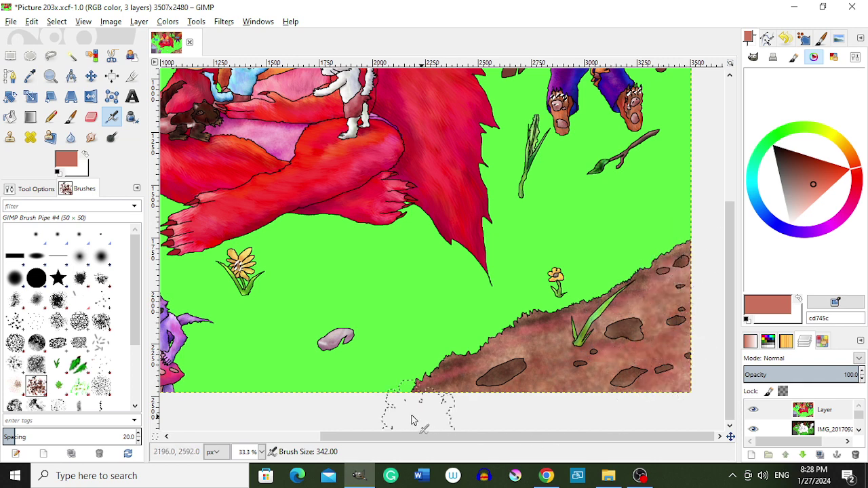
key("ctrl+z")
key("bracketleft")
key("bracketleft")
key("bracketleft")
key("bracketleft")
key("bracketleft")
key("bracketleft")
key("bracketleft")
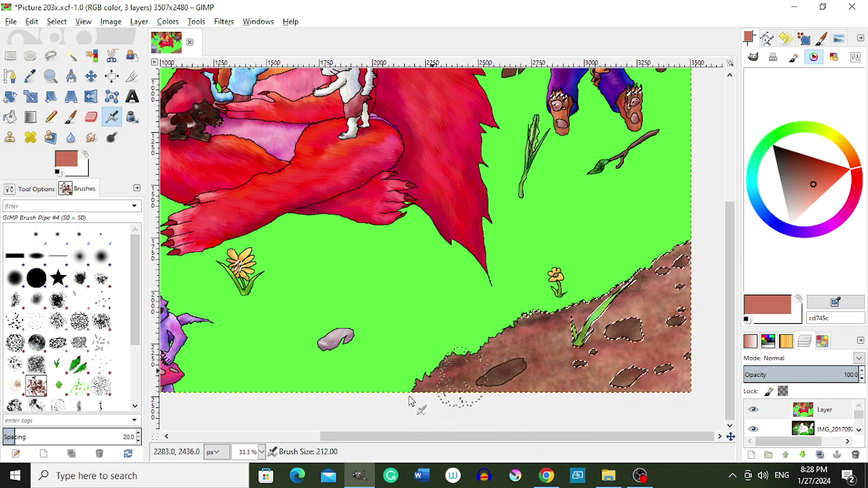
left_click(14, 386)
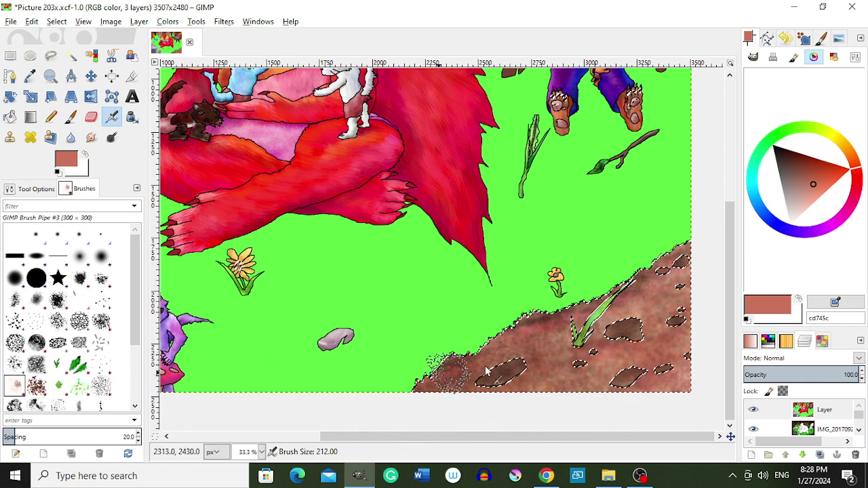
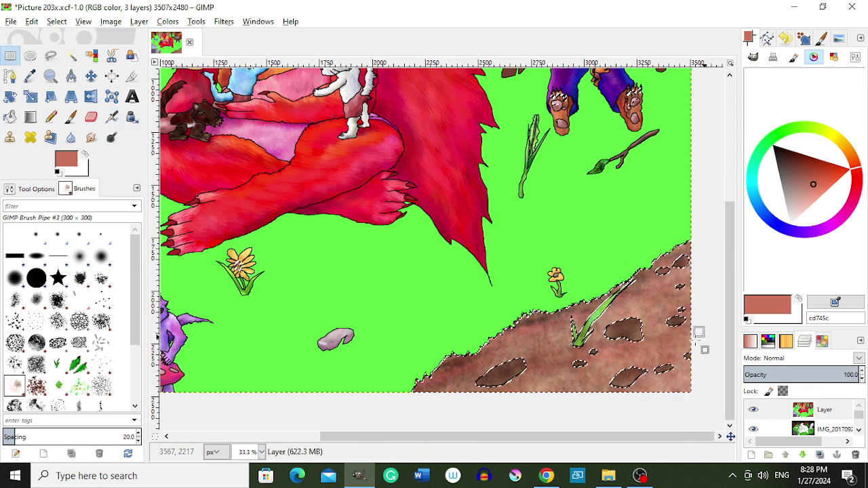
Fit the painting in view and select the flat dark green patch by colour
key("r")
key("minus")
key("minus")
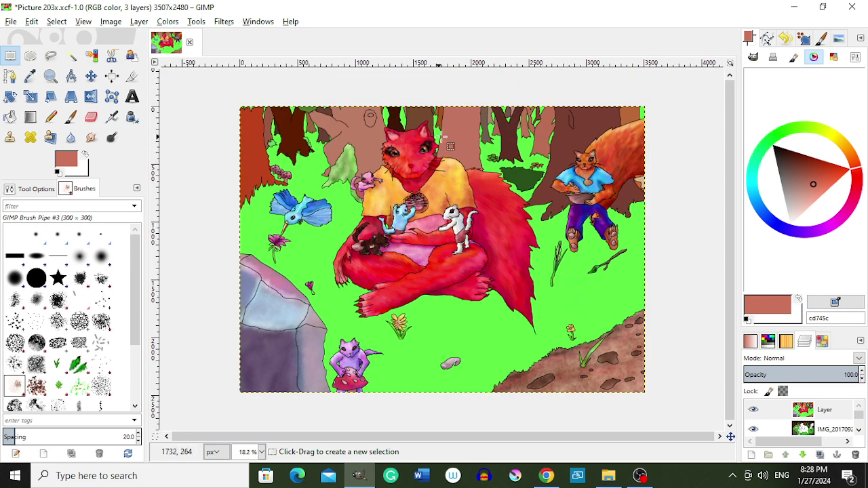
scroll(577, 153, "up", 2)
scroll(560, 188, "up", 1)
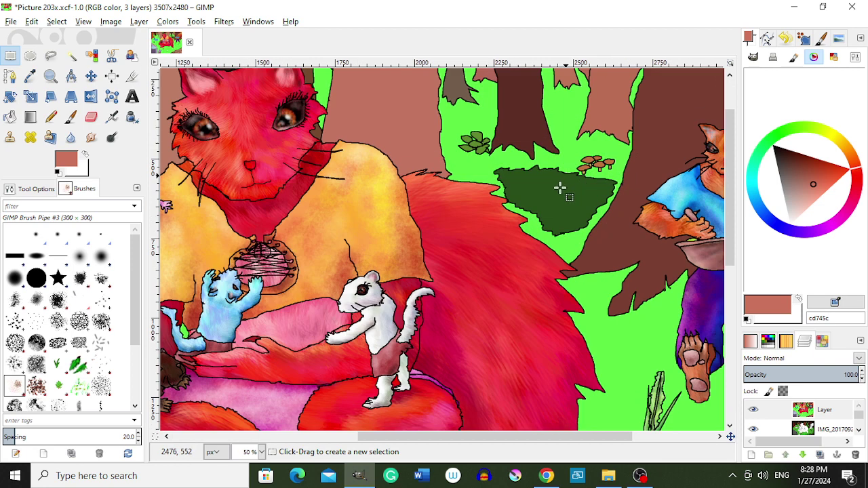
scroll(560, 189, "up", 1)
key("shift+o")
left_click(513, 224)
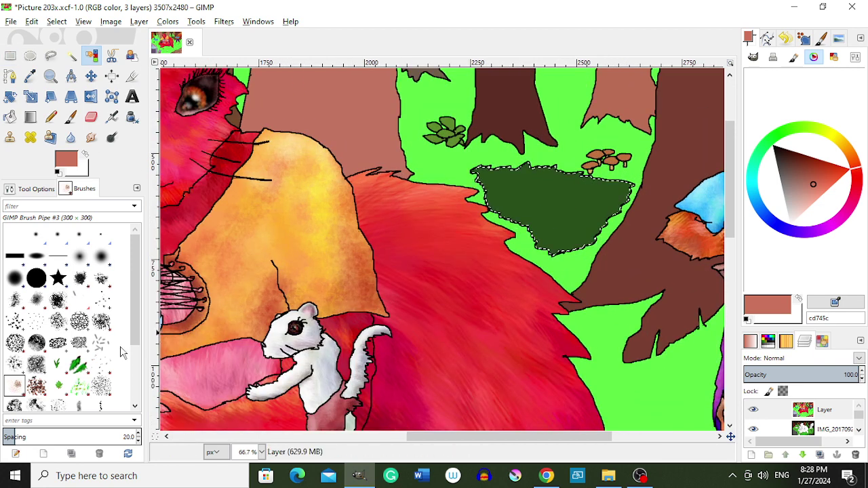
Airbrush a textured brush-pipe stroke across the left of the patch
left_click(57, 364)
left_click(112, 117)
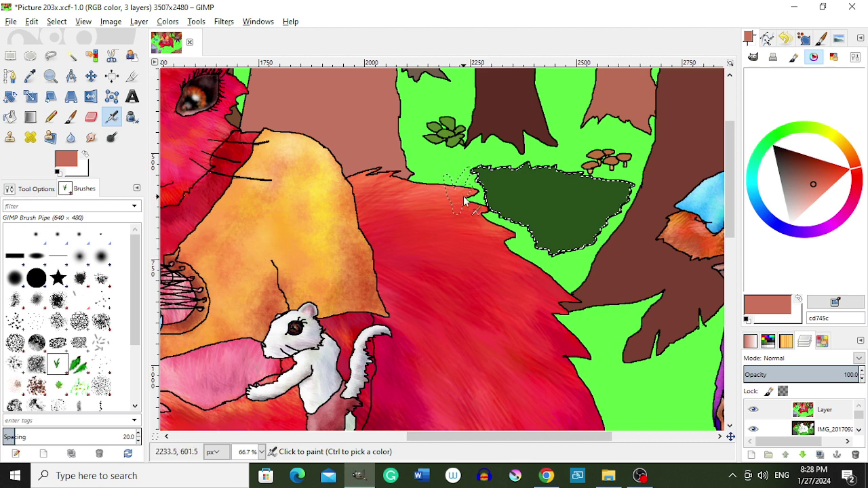
mouse_move(479, 187)
left_mouse_down()
mouse_move(524, 228)
mouse_move(702, 212)
left_mouse_up()
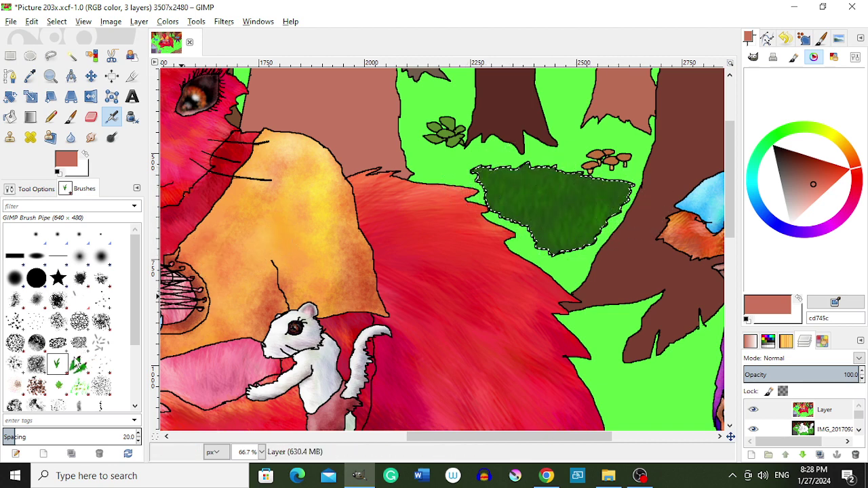
Darken the patch's left edge in very dark green with a smaller Acrylic 05 brush
left_click(770, 138)
left_click(786, 215)
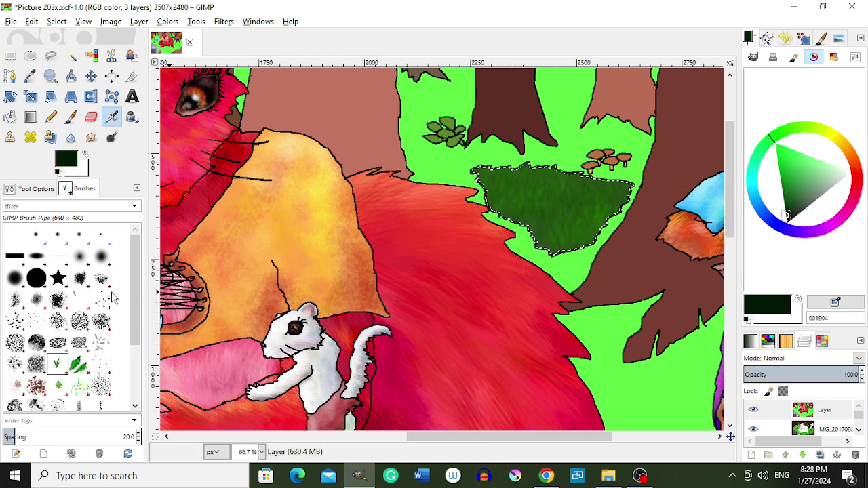
left_click(102, 321)
left_click(57, 299)
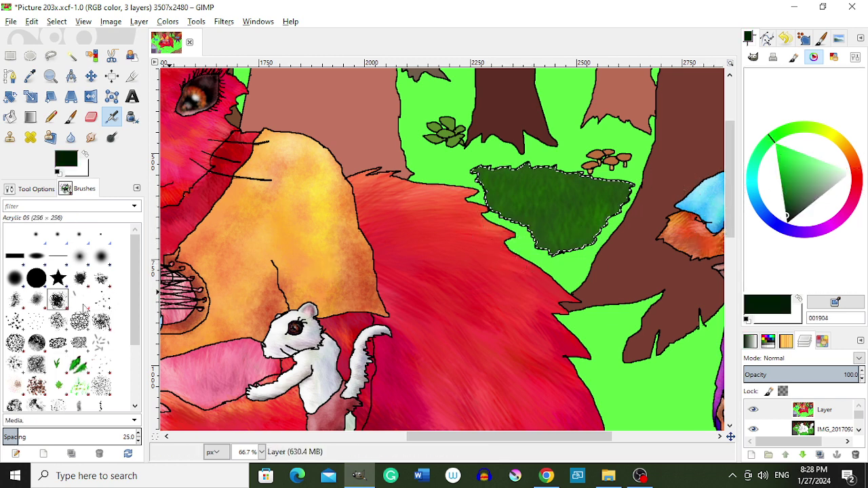
key("bracketleft")
key("bracketleft")
key("bracketleft")
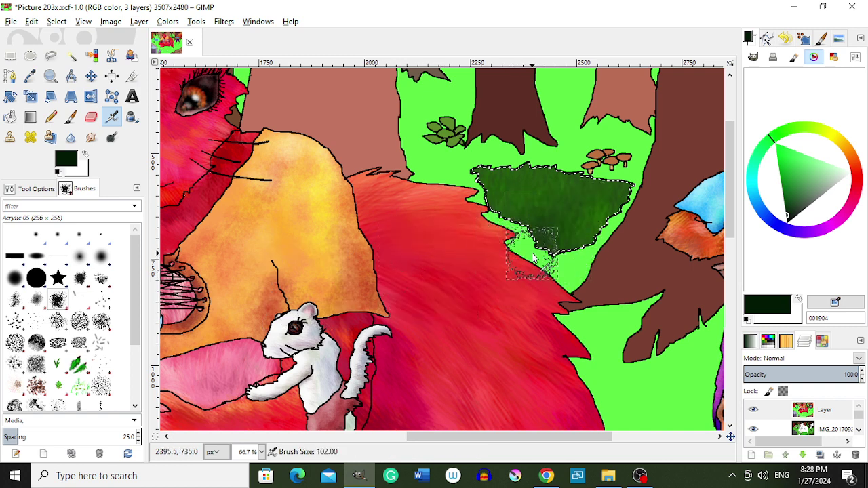
key("bracketleft")
key("bracketleft")
key("bracketleft")
key("bracketleft")
mouse_move(540, 255)
left_mouse_down()
mouse_move(503, 203)
mouse_move(576, 250)
mouse_move(632, 217)
mouse_move(620, 199)
mouse_move(627, 180)
left_mouse_up()
Shade the lower-left and lower-right edges of the patch in deep teal green
left_click(815, 176)
left_click_drag(758, 151, 750, 175)
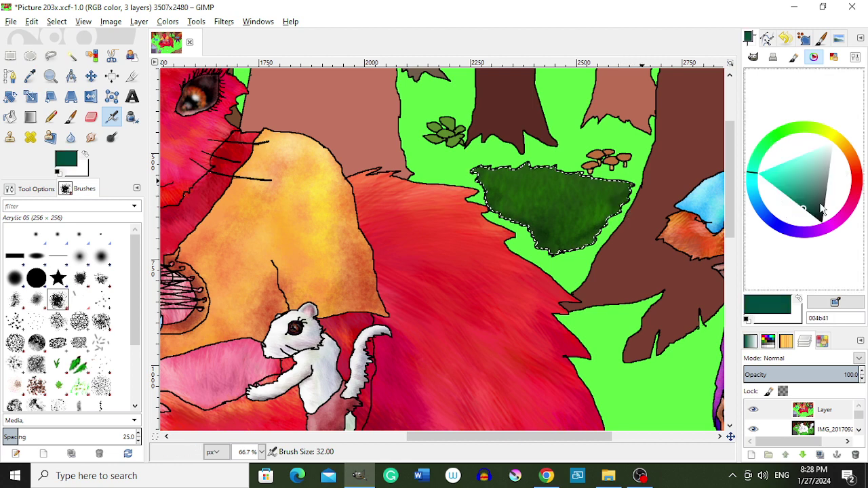
left_click(809, 213)
mouse_move(536, 242)
left_mouse_down()
mouse_move(489, 204)
mouse_move(480, 173)
mouse_move(506, 189)
left_mouse_up()
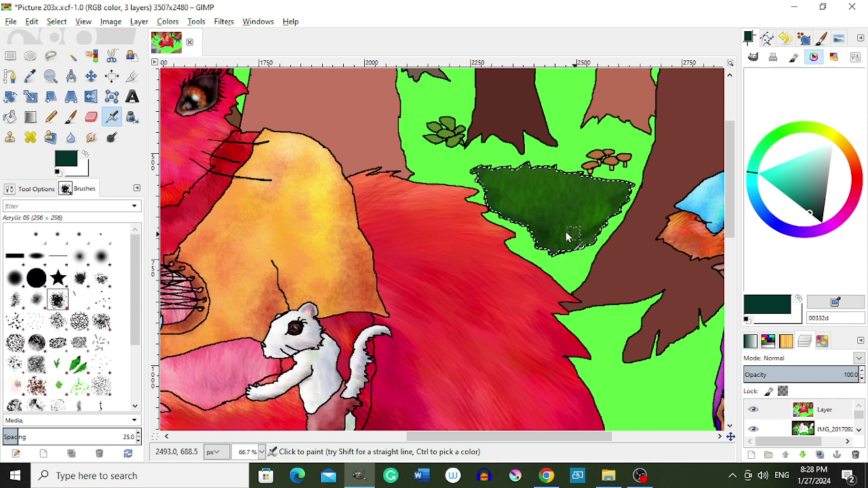
left_click_drag(567, 236, 607, 221)
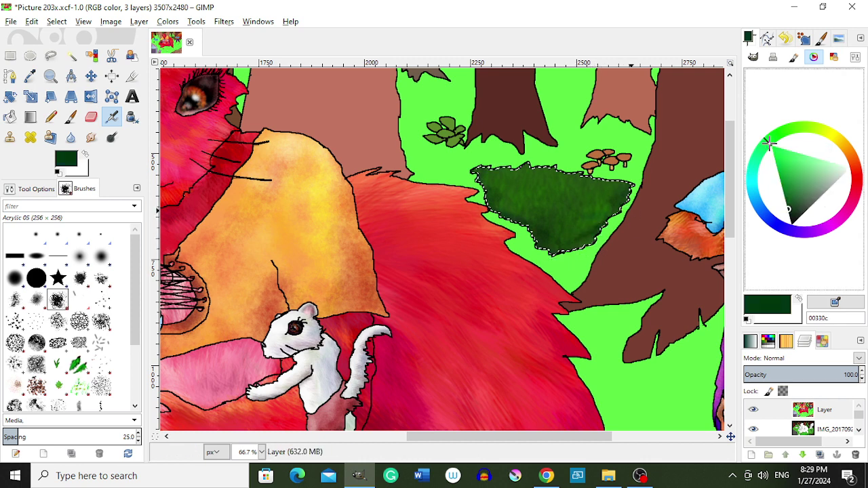
left_click_drag(807, 204, 834, 182)
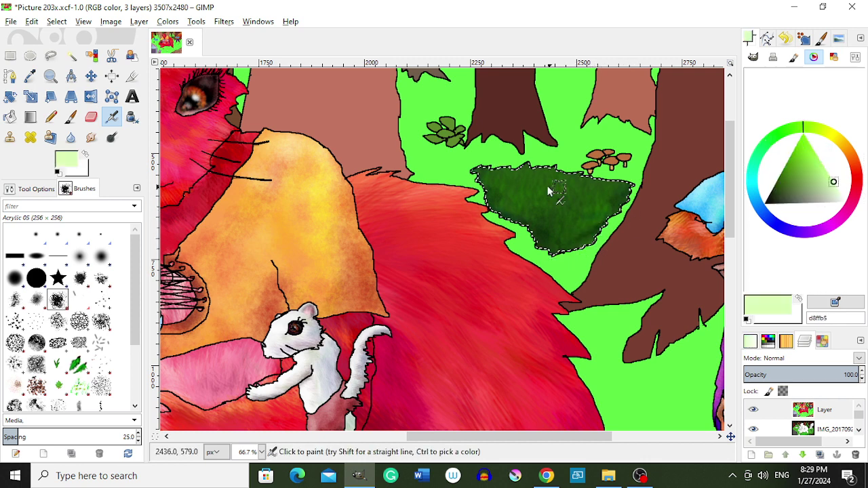
Brush pale and bright mid-green over the upper-left and lower parts of the patch
key("bracketleft")
mouse_move(519, 190)
left_mouse_down()
mouse_move(508, 197)
mouse_move(514, 188)
mouse_move(558, 202)
left_mouse_up()
key("bracketleft")
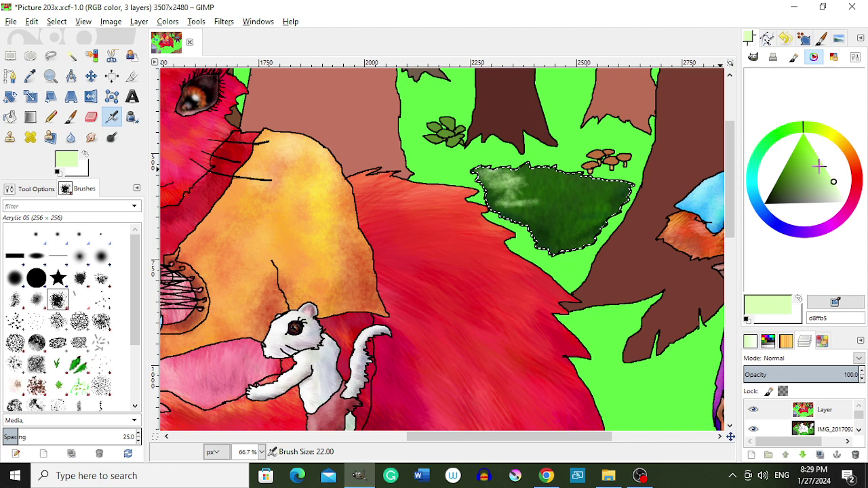
left_click(815, 162)
key("bracketright")
mouse_move(506, 183)
left_mouse_down()
mouse_move(542, 189)
mouse_move(566, 178)
mouse_move(546, 219)
left_mouse_up()
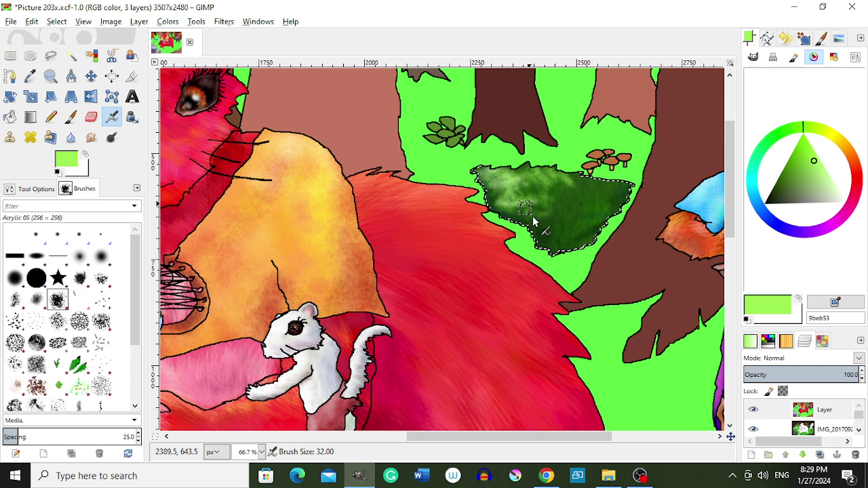
left_click_drag(533, 216, 577, 244)
Darken the left and middle with olive green, then layer medium leaf green over it
left_click(772, 188)
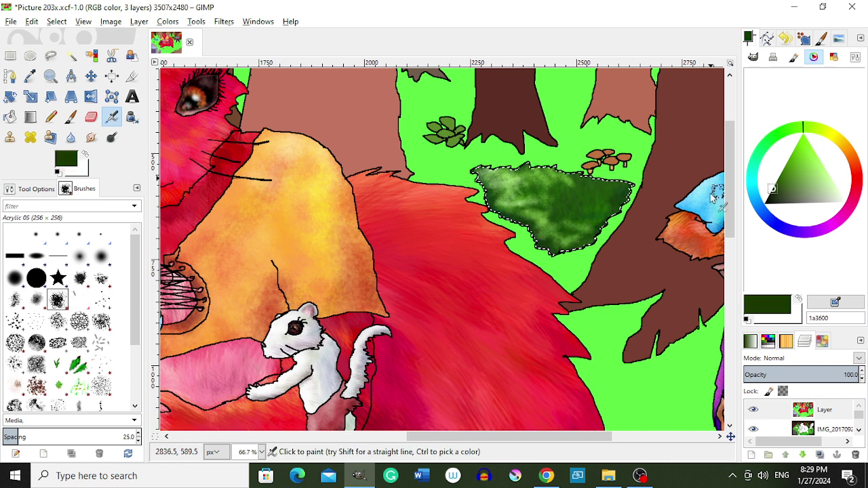
mouse_move(546, 183)
left_mouse_down()
mouse_move(513, 210)
mouse_move(558, 186)
mouse_move(630, 181)
left_mouse_up()
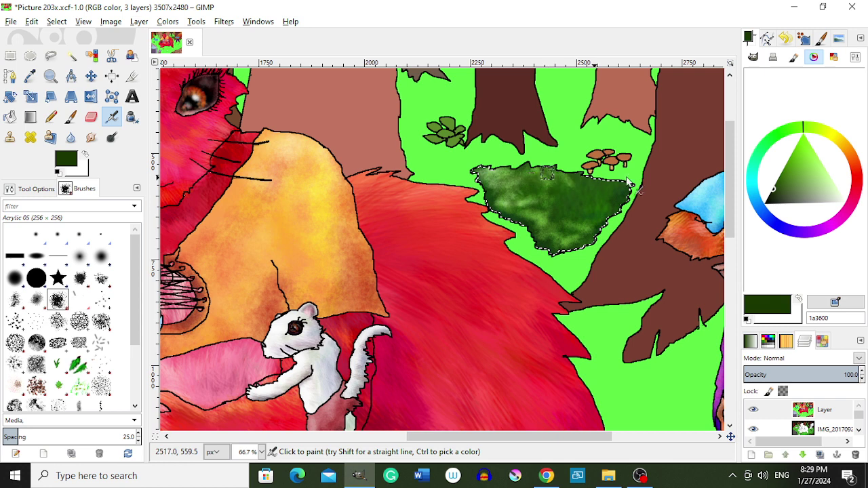
left_click(626, 180, "ctrl")
left_click_drag(616, 188, 594, 212)
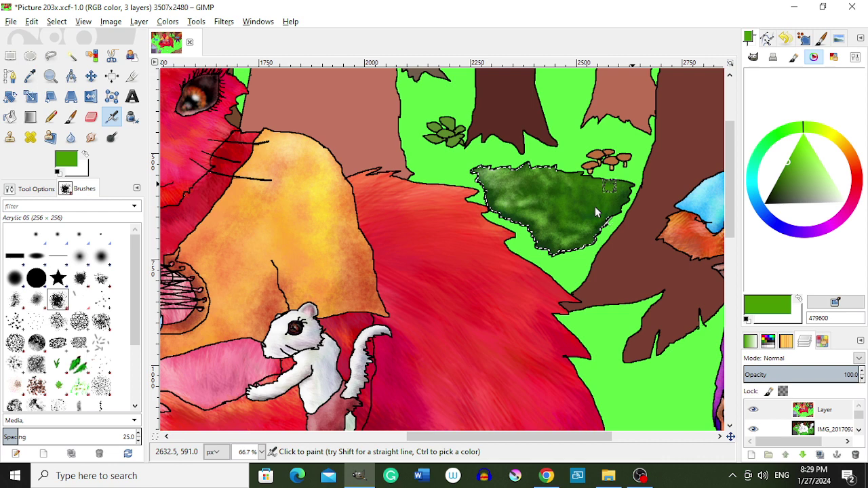
left_click(596, 228, "ctrl")
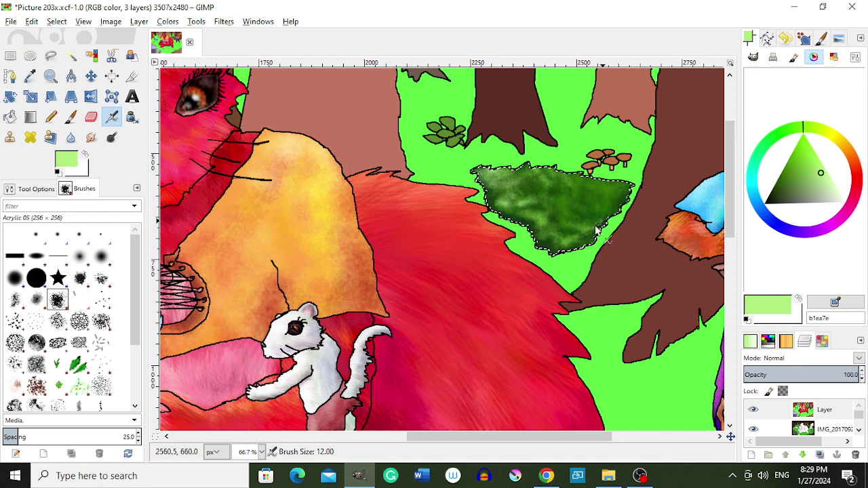
key("shift+bracketright")
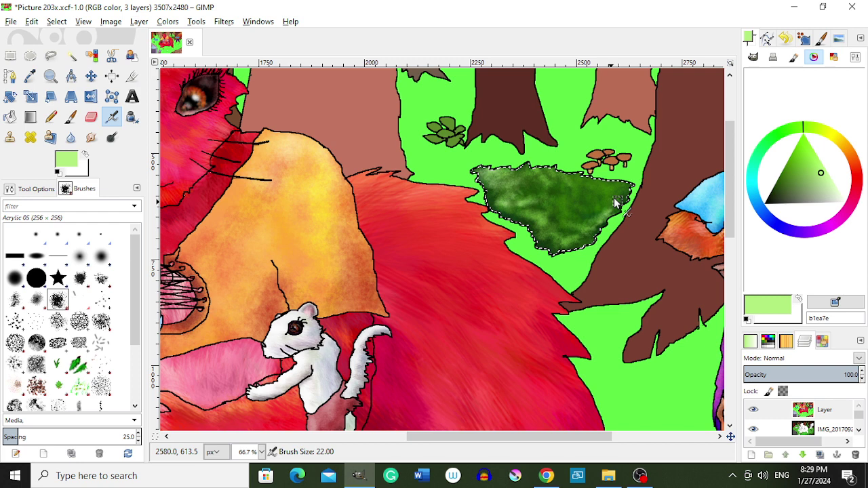
Add saturated yellow-green highlights to the patch, then zoom back out
left_click(585, 194, "ctrl")
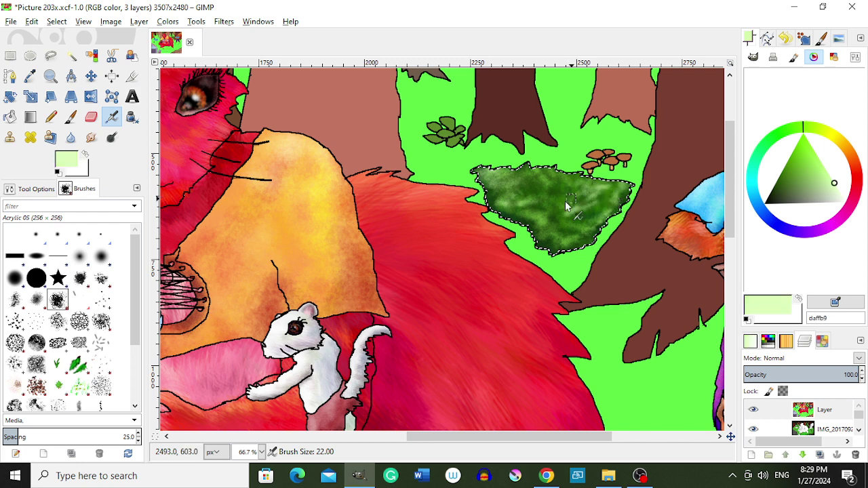
left_click(822, 127)
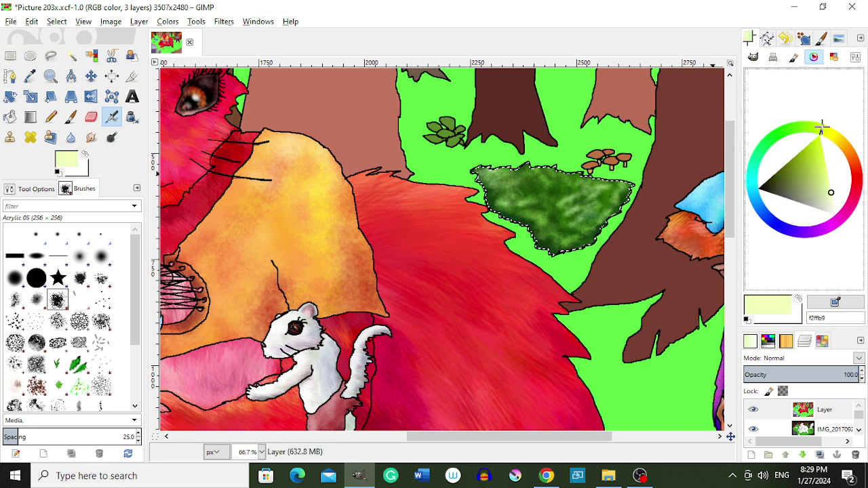
left_click(823, 163)
left_click_drag(596, 215, 603, 189)
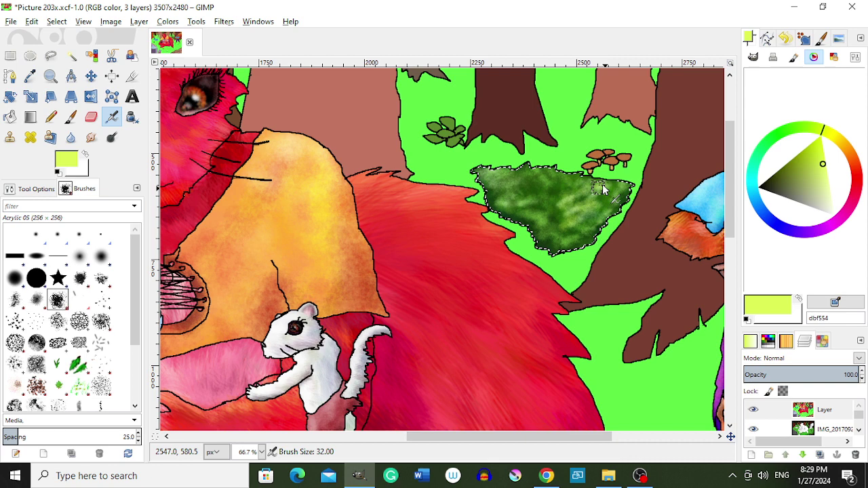
left_click(823, 147)
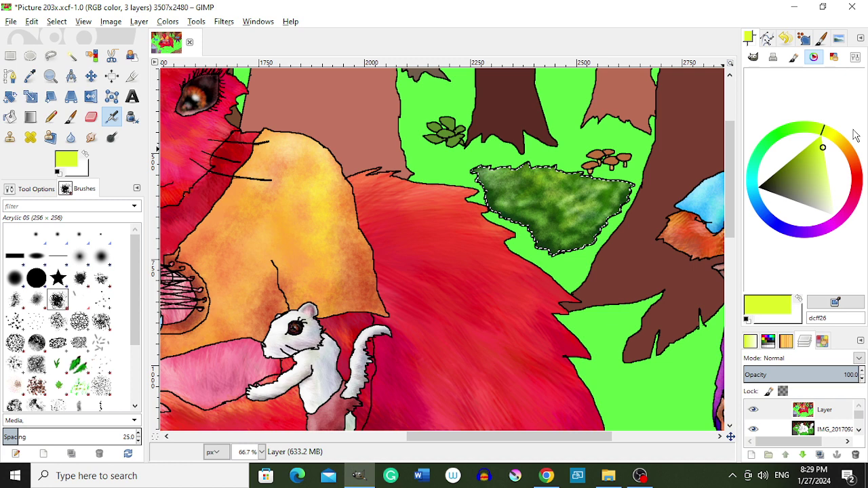
left_click(548, 178, "ctrl")
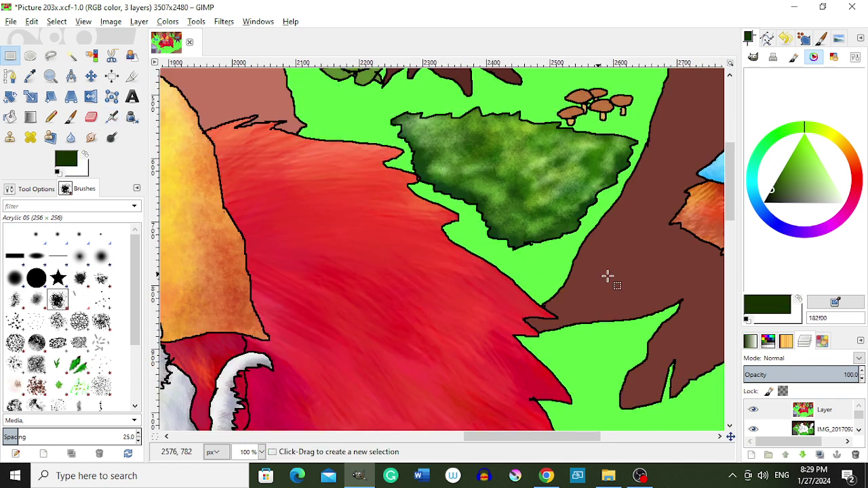
scroll(608, 276, "down", 2)
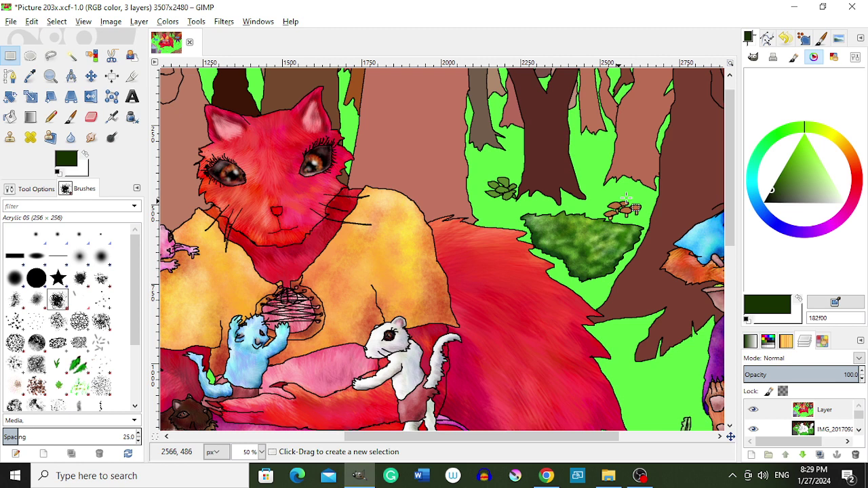
key("shift+o")
scroll(625, 200, "up", 3)
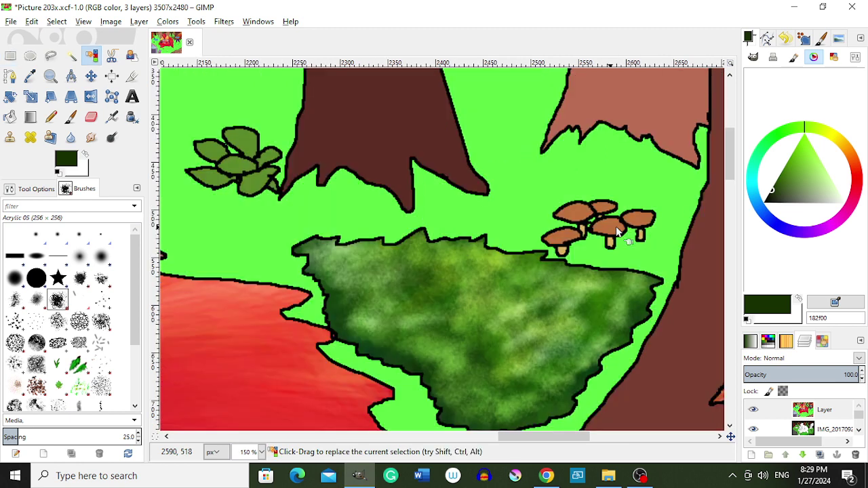
left_click(617, 232)
key("o")
left_click(617, 233)
left_click(819, 199)
key("a")
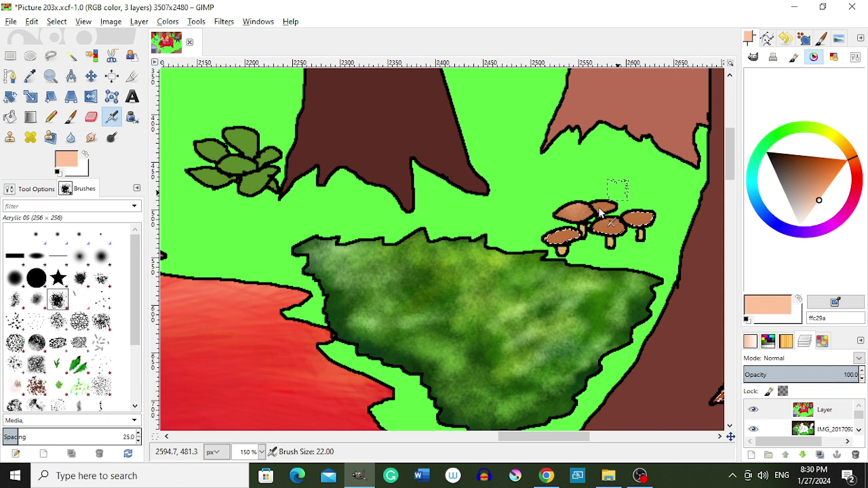
mouse_move(599, 213)
left_mouse_down()
mouse_move(570, 220)
mouse_move(563, 246)
mouse_move(622, 228)
left_mouse_up()
left_click(857, 175)
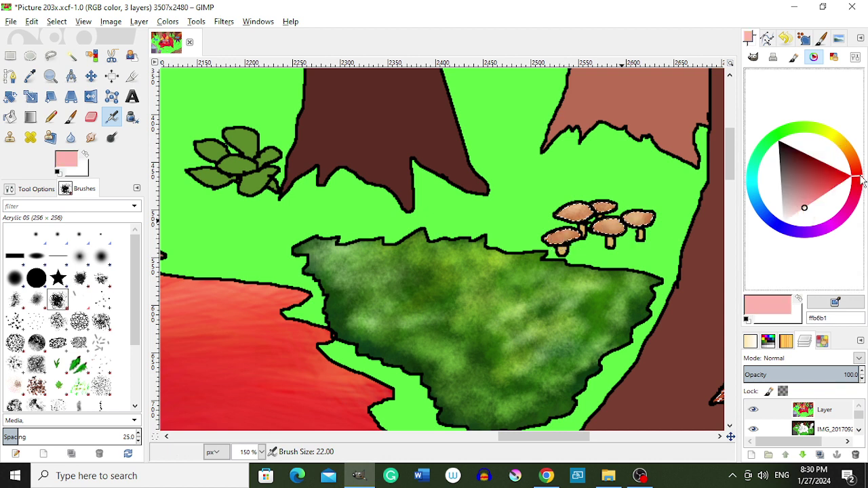
left_click(803, 169)
key("shift+o")
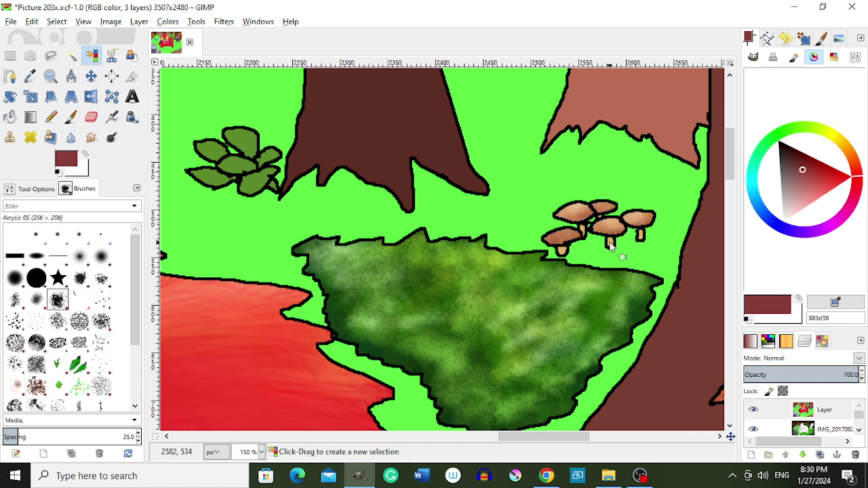
left_click(611, 247)
left_click(790, 156)
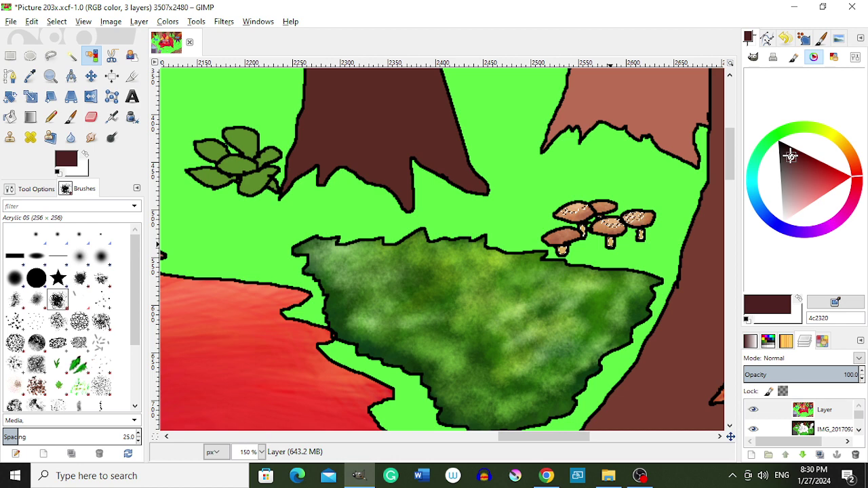
key("r")
scroll(658, 232, "down", 1, "ctrl")
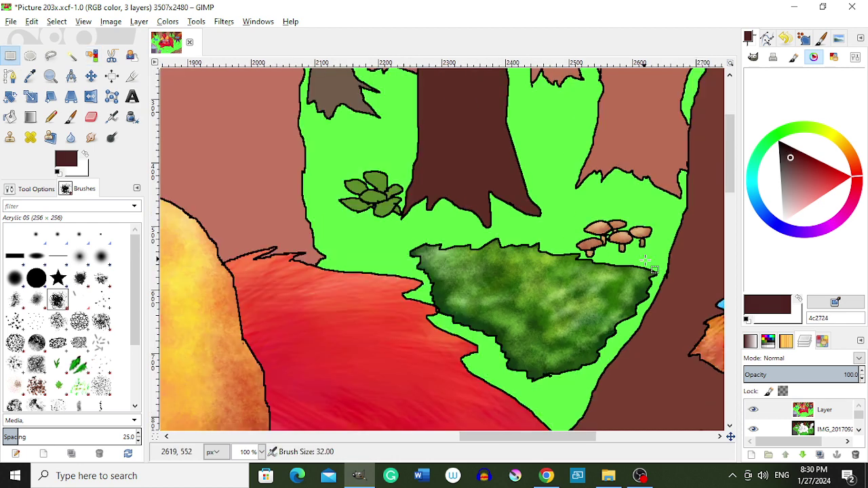
scroll(658, 232, "down", 1, "ctrl")
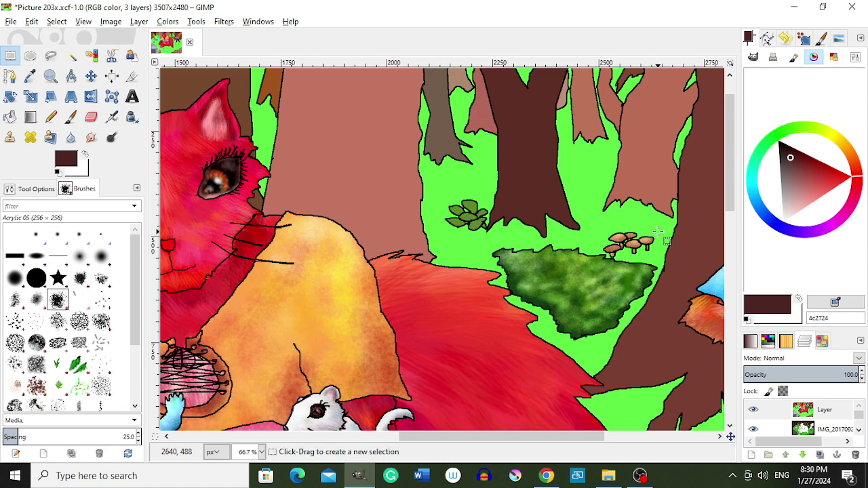
scroll(658, 232, "down", 1, "ctrl")
scroll(658, 232, "down", 1, "ctrl")
Sample the leaf green and airbrush vivid bright-green highlights onto the leaf cluster
scroll(563, 218, "up", 2, "ctrl")
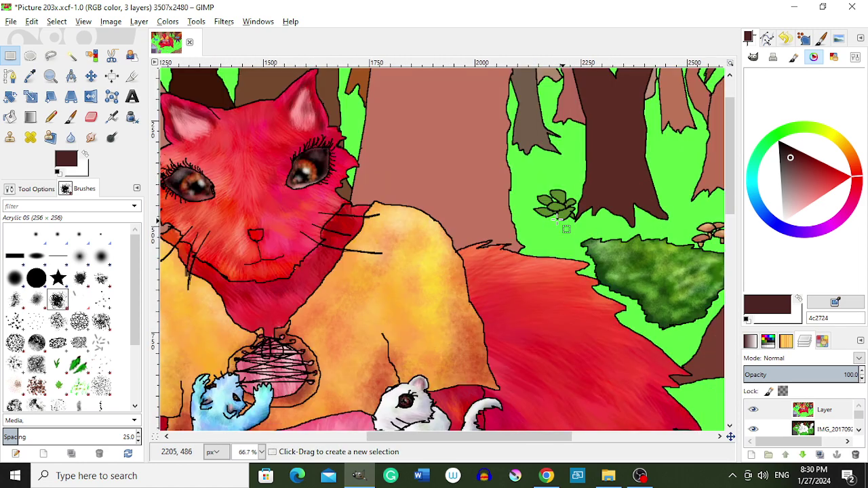
scroll(563, 219, "up", 1, "ctrl")
key("shift+o")
key("o")
left_click(581, 197)
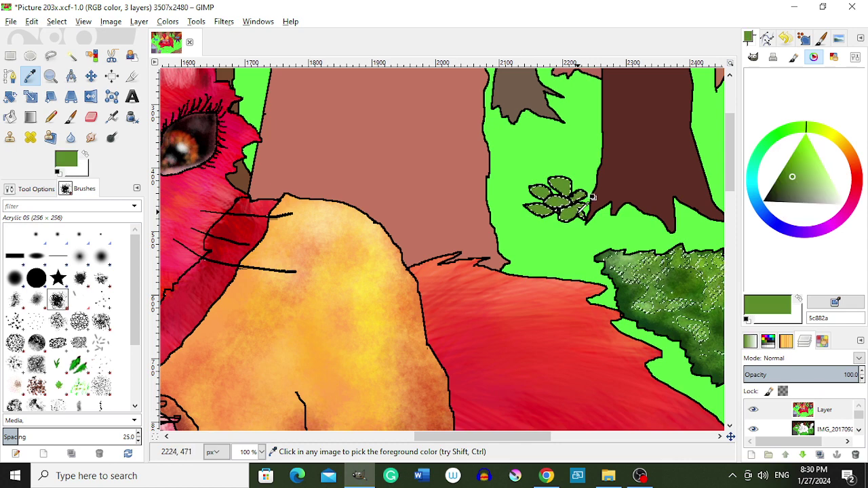
left_click(800, 165)
left_click(806, 143)
key("a")
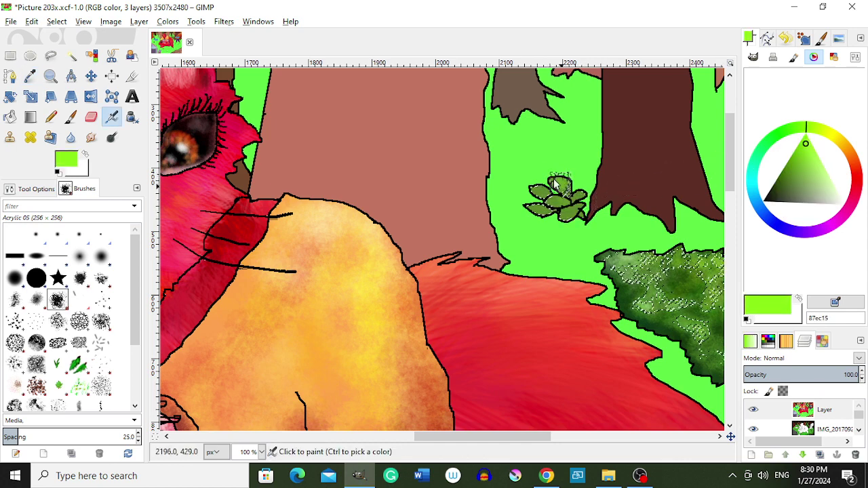
left_click_drag(541, 198, 568, 215)
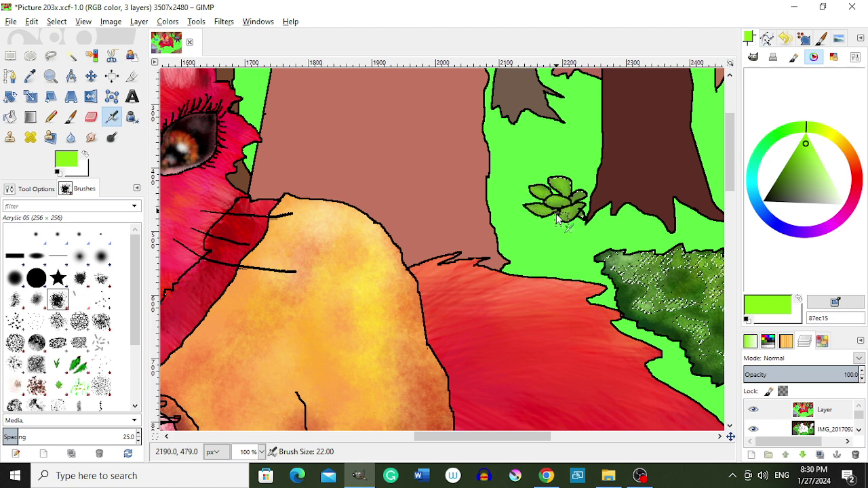
Speckle pale-green highlights across the leaf cluster with a smaller brush
left_click(831, 179)
key("bracketleft")
key("bracketleft")
key("bracketleft")
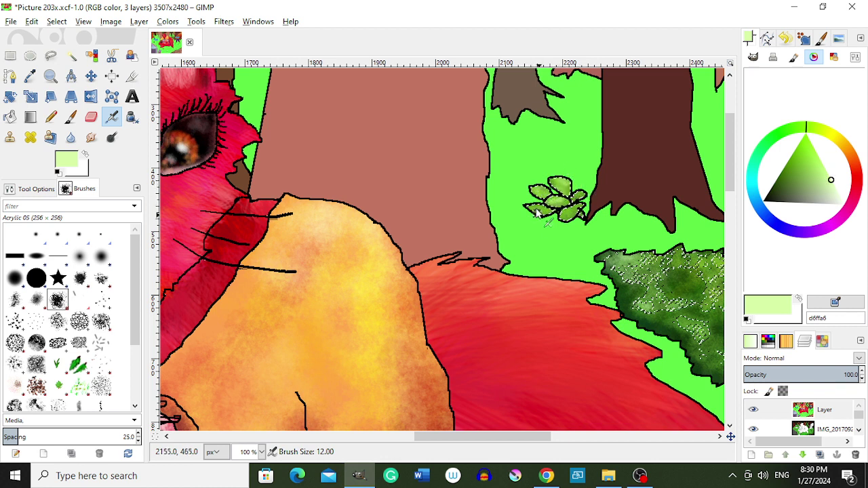
left_click_drag(536, 212, 562, 222)
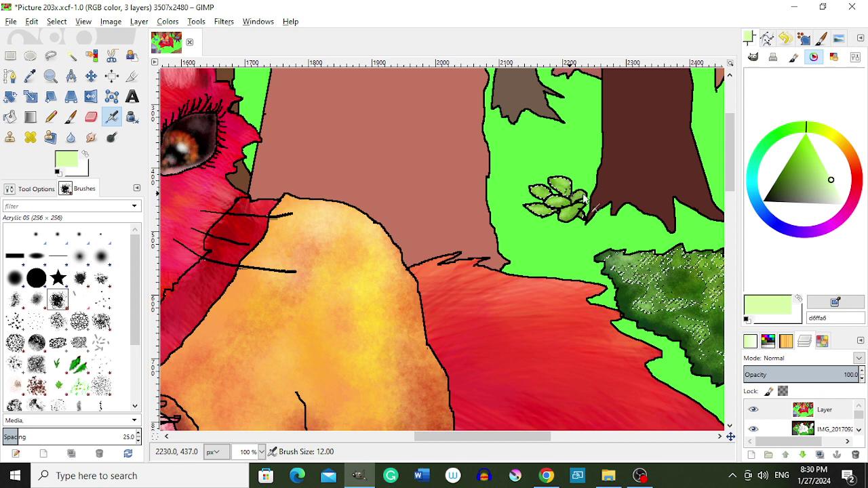
left_click_drag(807, 128, 822, 128)
left_click(824, 157)
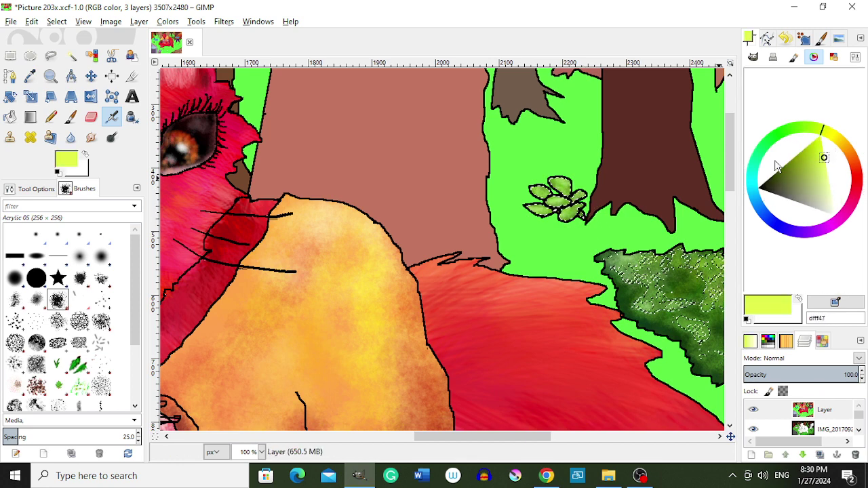
key("bracketright")
key("bracketright")
key("bracketright")
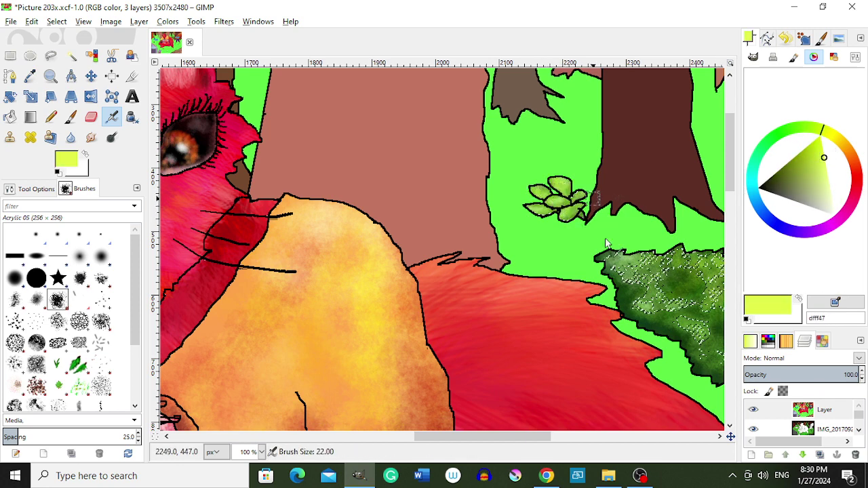
Select all the light-green foliage patches beside the left trunks by colour
key("r")
scroll(563, 280, "down", 1, "ctrl")
scroll(555, 280, "down", 3, "ctrl")
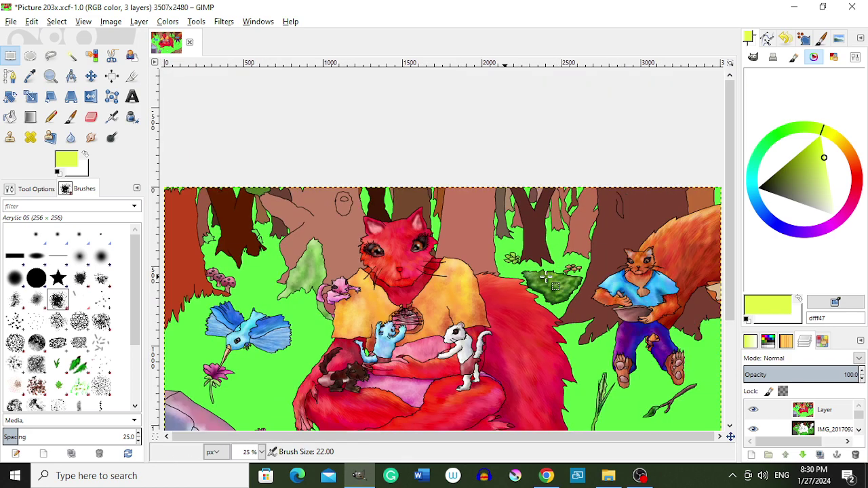
scroll(233, 219, "up", 1, "ctrl")
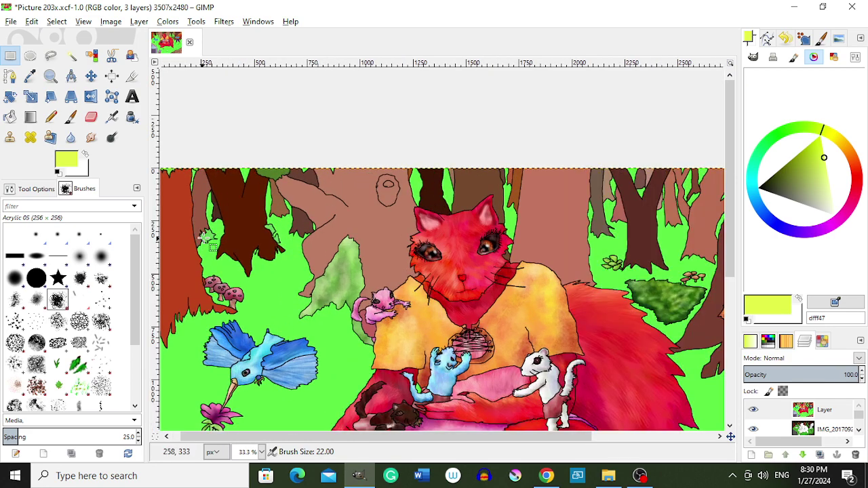
scroll(297, 236, "up", 1, "ctrl")
scroll(295, 236, "up", 2, "ctrl")
scroll(302, 230, "down", 1, "ctrl")
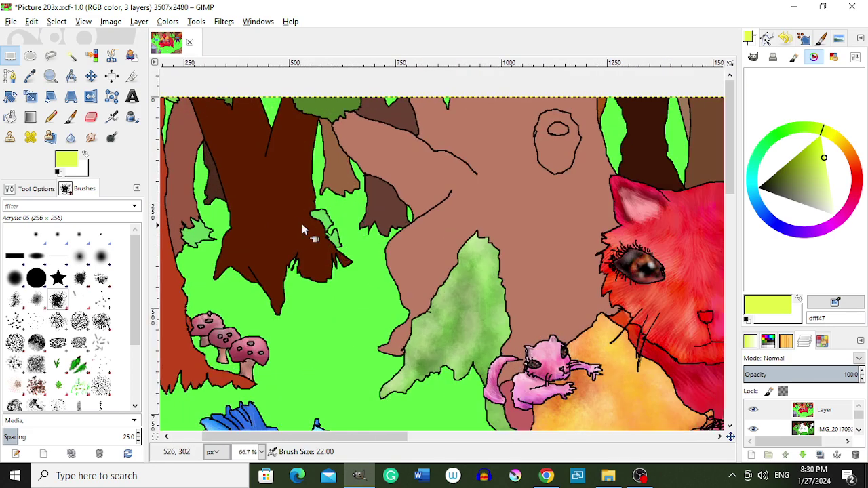
key("shift+o")
left_click(332, 225)
Paint dark green shading, yellow dabs and near-black accents onto the left foliage tufts
key("o")
left_click(494, 234)
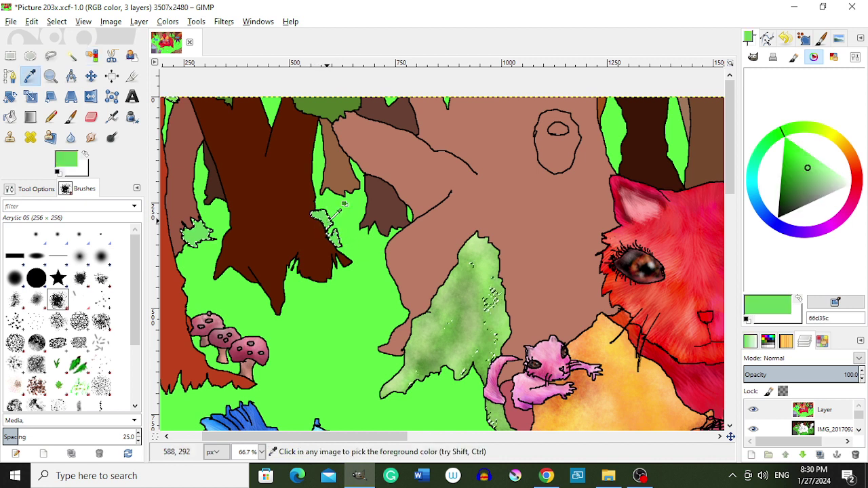
key("p")
left_click_drag(331, 210, 348, 241)
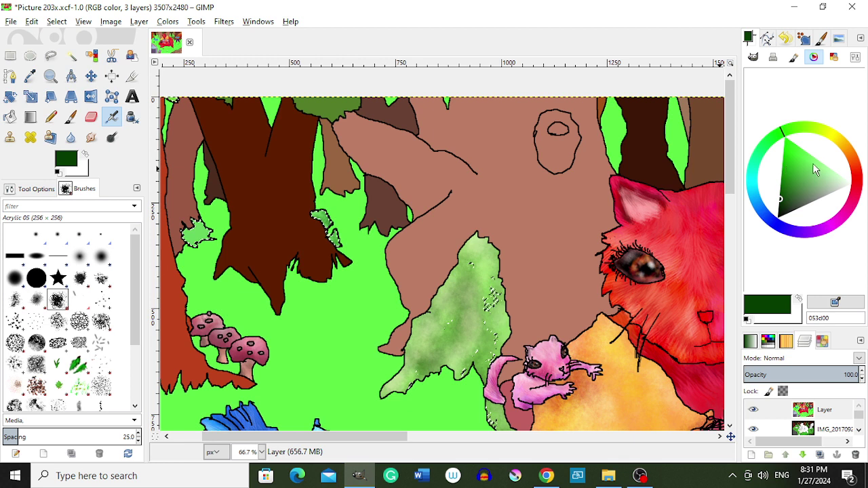
left_click_drag(787, 128, 824, 130)
left_click_drag(807, 179, 826, 165)
left_click_drag(330, 220, 343, 258)
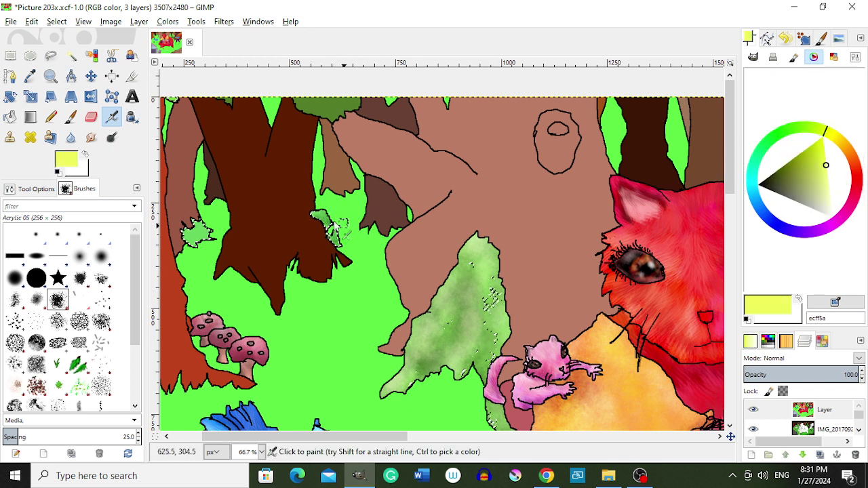
left_click_drag(192, 236, 188, 228)
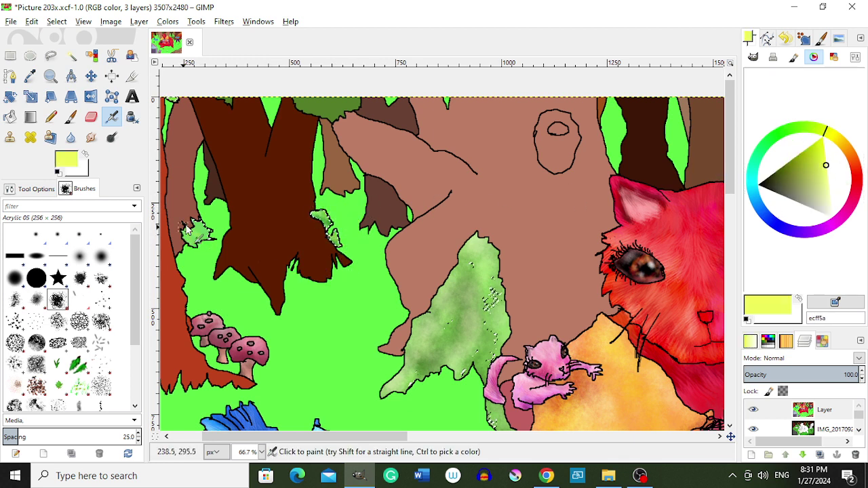
left_click(747, 183)
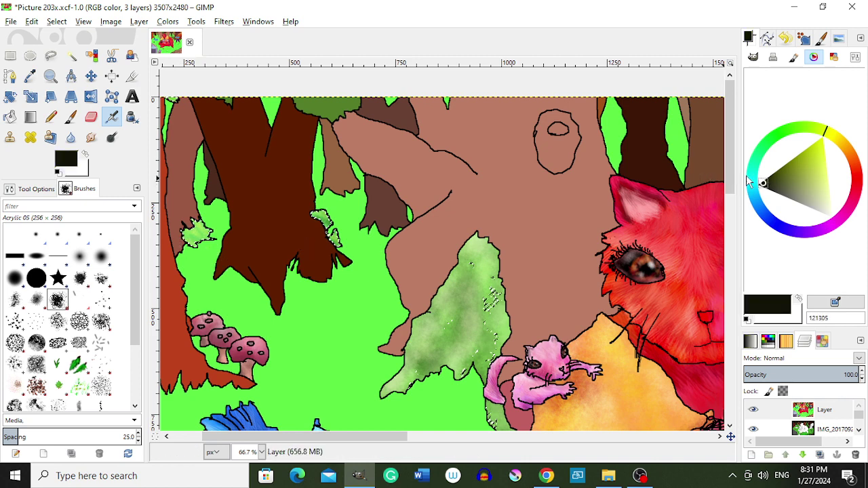
left_click_drag(202, 242, 212, 234)
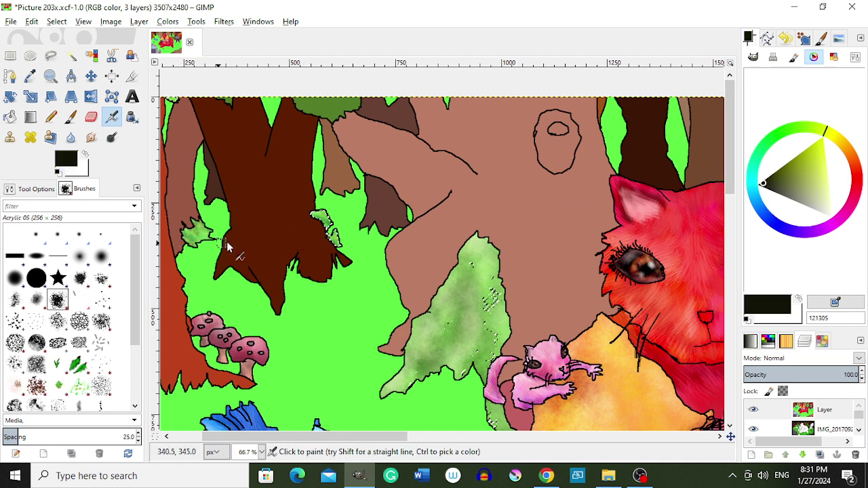
Clear the selection around the foliage patches
key("r")
key("ctrl+shift+a")
scroll(303, 290, "down", 2)
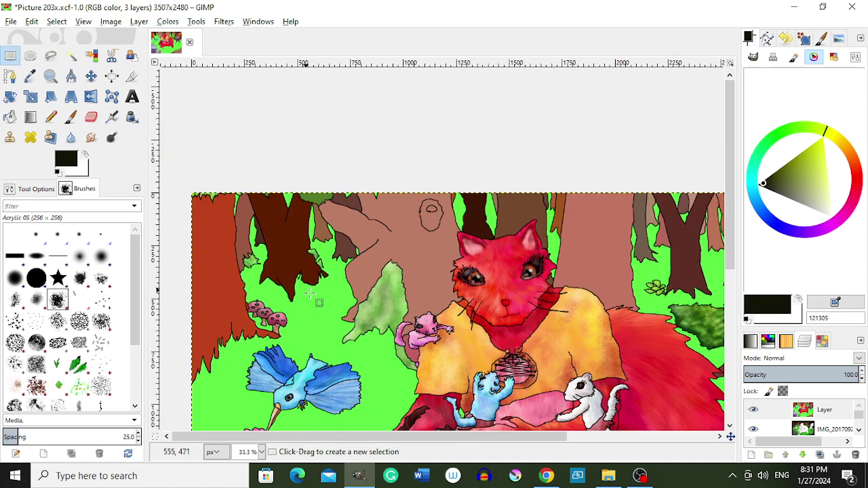
scroll(325, 245, "up", 2)
key("shift+o")
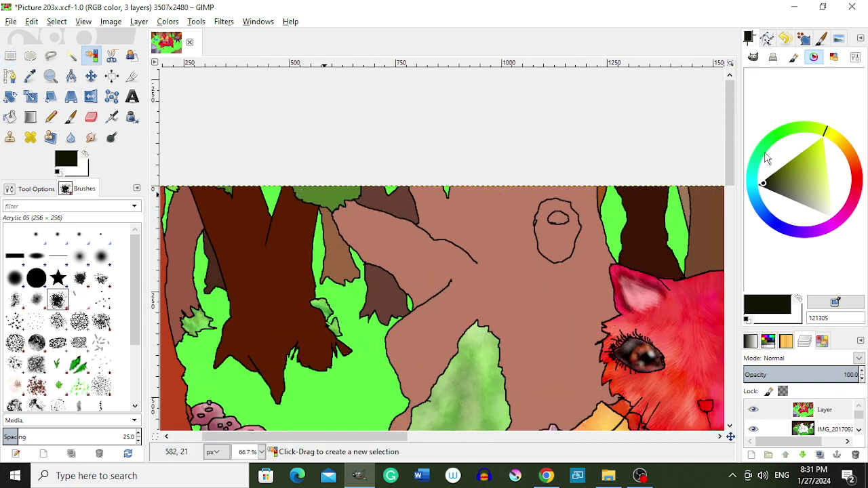
Airbrush deep green shading and yellow-green highlights along the top foliage patch
left_click(767, 157)
left_click(772, 133)
left_click_drag(781, 170, 746, 209)
key("a")
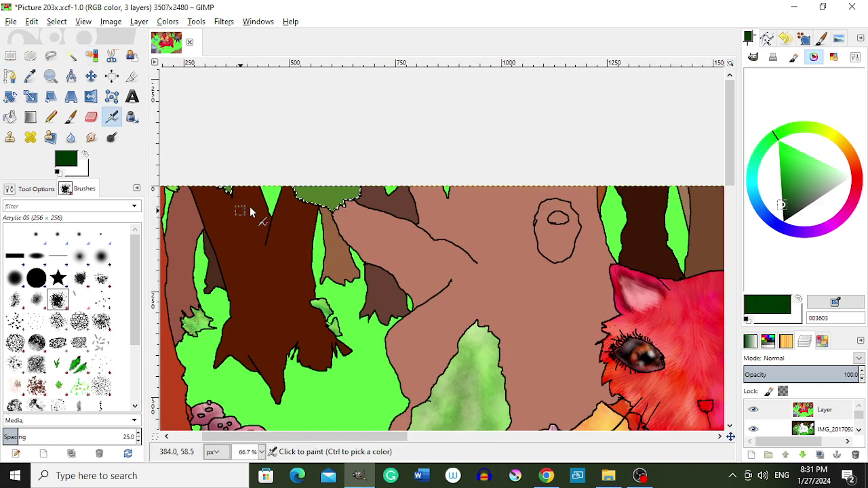
left_click_drag(250, 212, 292, 200)
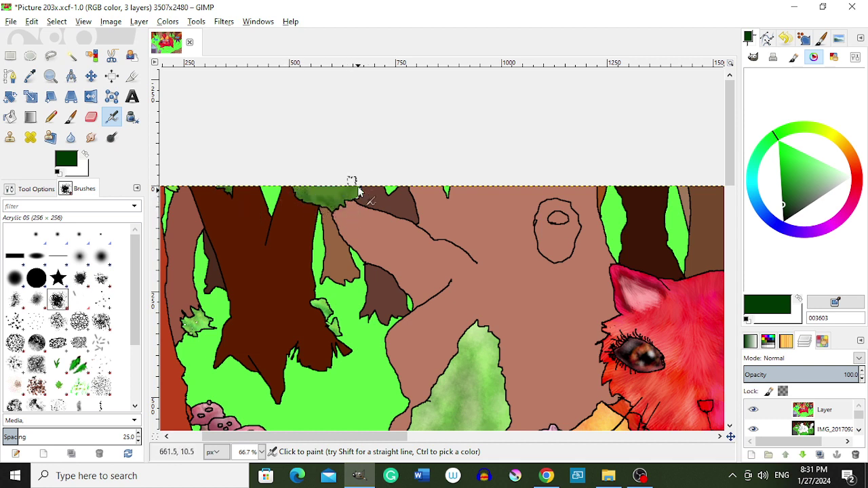
left_click(283, 204, "ctrl")
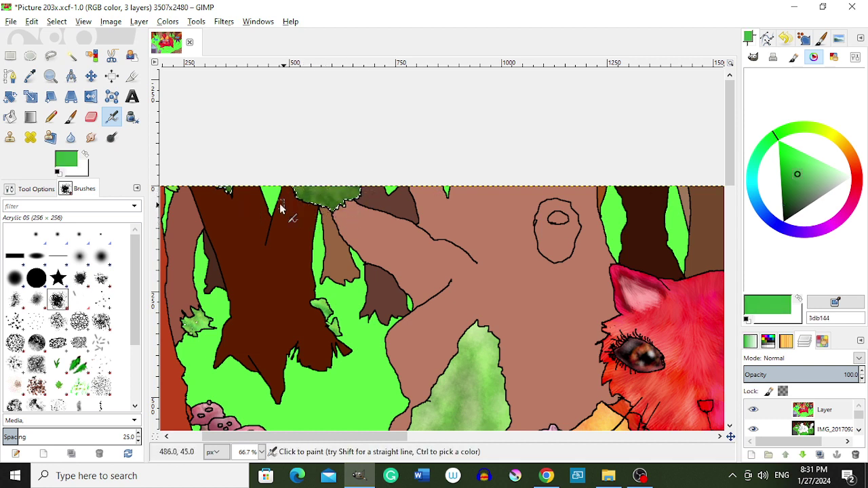
left_click(806, 134)
left_click_drag(317, 183, 351, 188)
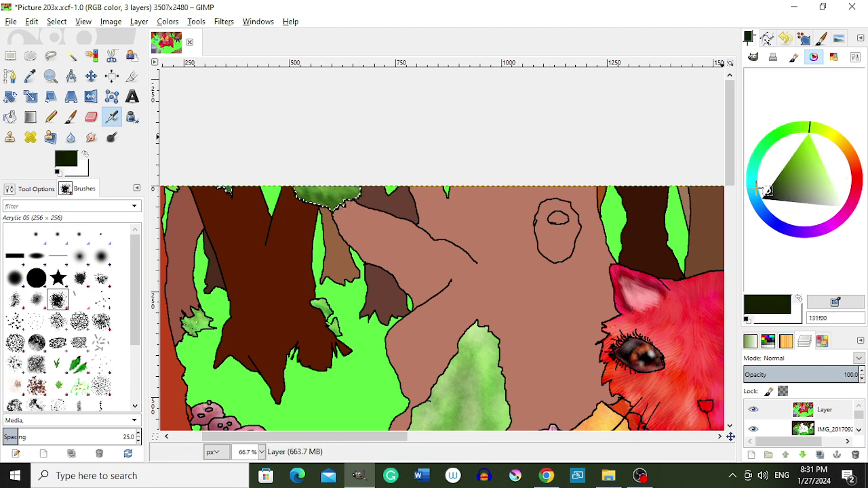
Darken the top foliage patch with near-black, then spray light-green highlights across it
left_click(224, 190, "ctrl")
mouse_move(287, 191)
left_mouse_down()
mouse_move(331, 188)
mouse_move(369, 200)
left_mouse_up()
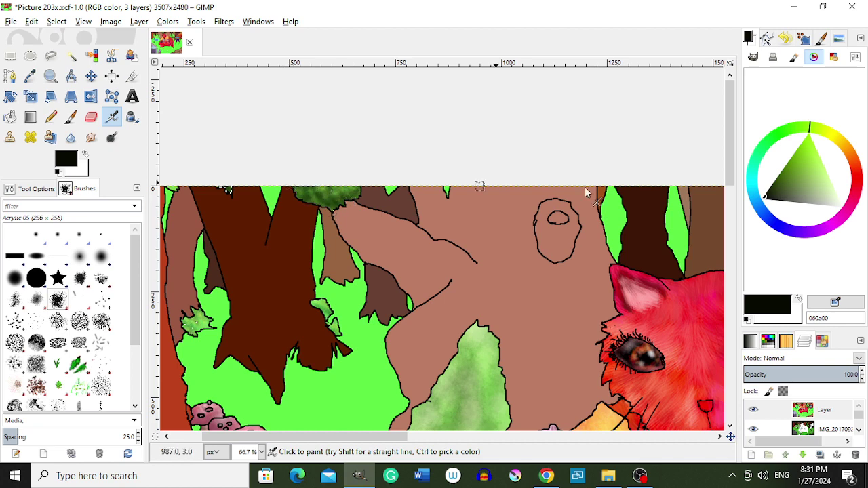
left_click(817, 175)
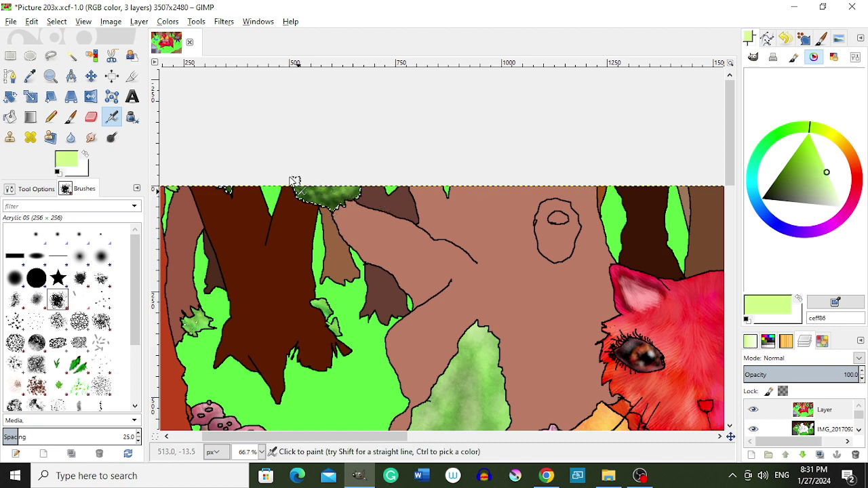
left_click_drag(292, 185, 345, 193)
Select the bright green area by colour and sample its green from the canvas
key("r")
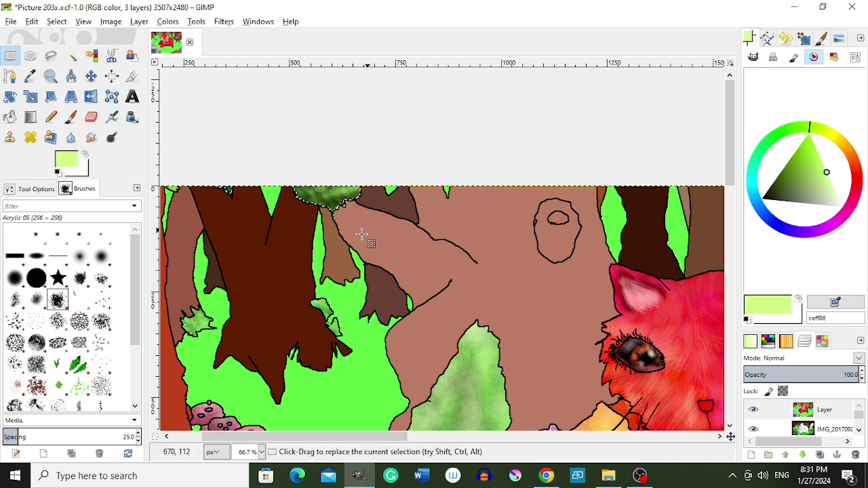
scroll(364, 241, "down", 2)
scroll(251, 217, "up", 1)
scroll(251, 217, "up", 1)
key("shift+o")
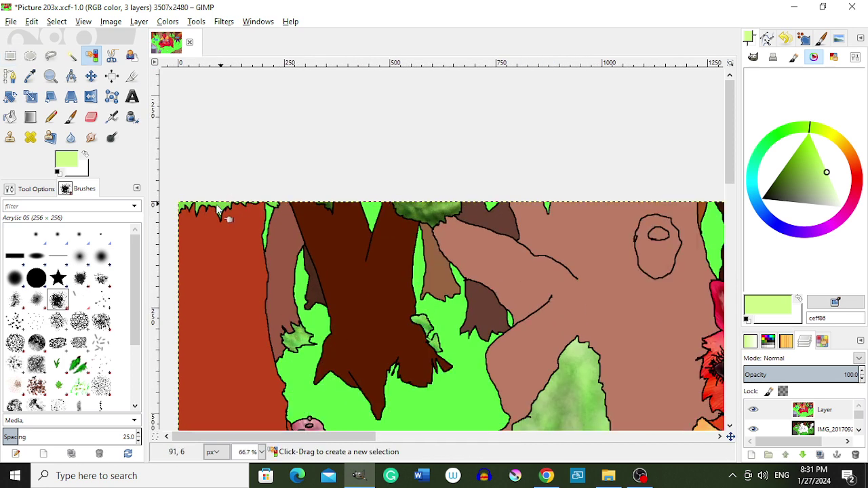
left_click(219, 212)
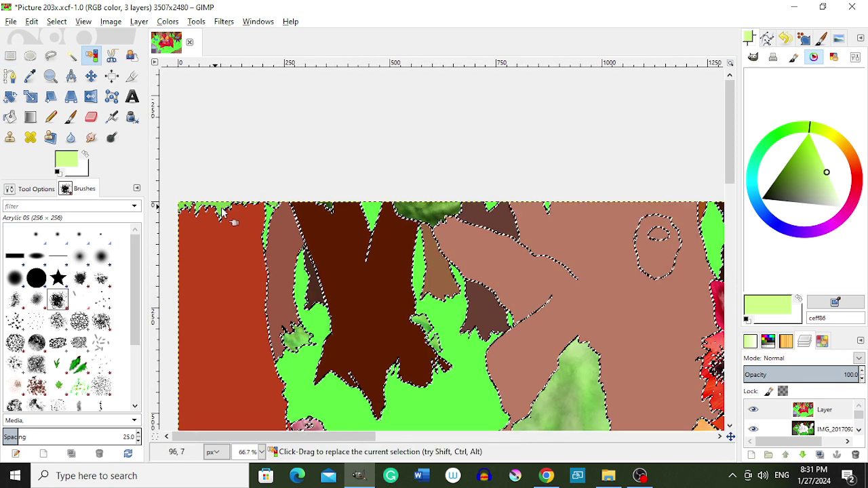
key("o")
left_click(229, 205)
Try very dark, mid and teal greens with the airbrush while resizing the brush
left_click(770, 203)
key("a")
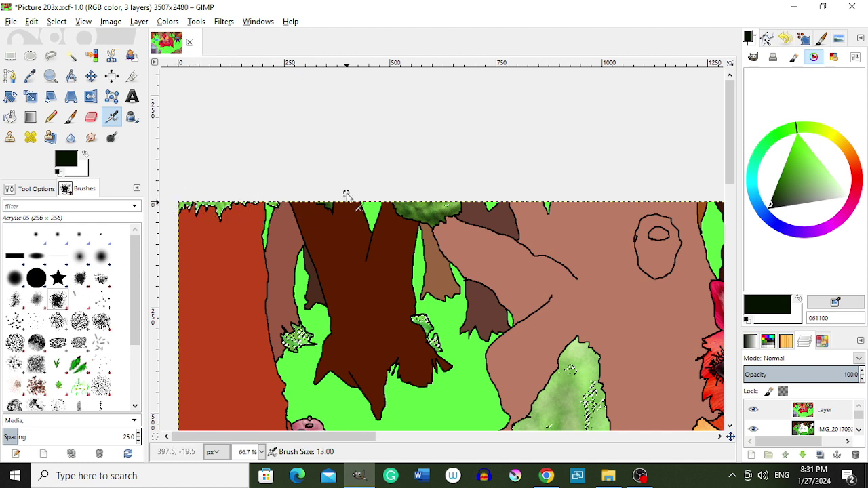
left_click(789, 177)
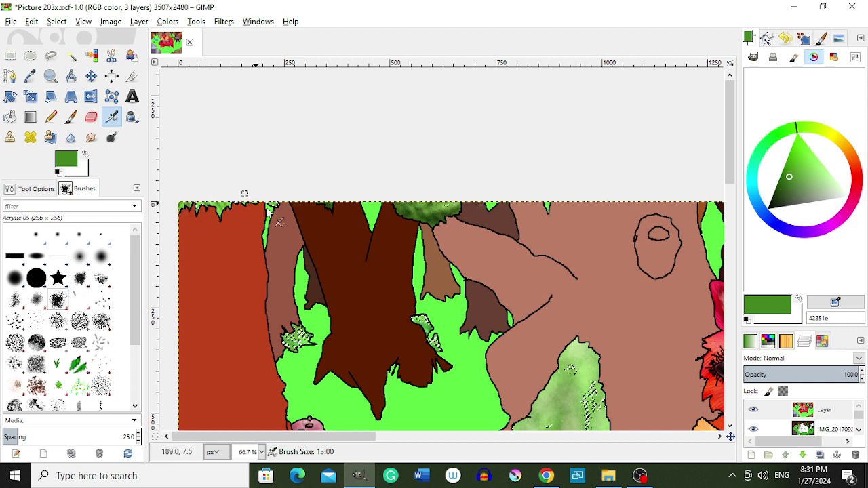
left_click(753, 157)
left_click(792, 202)
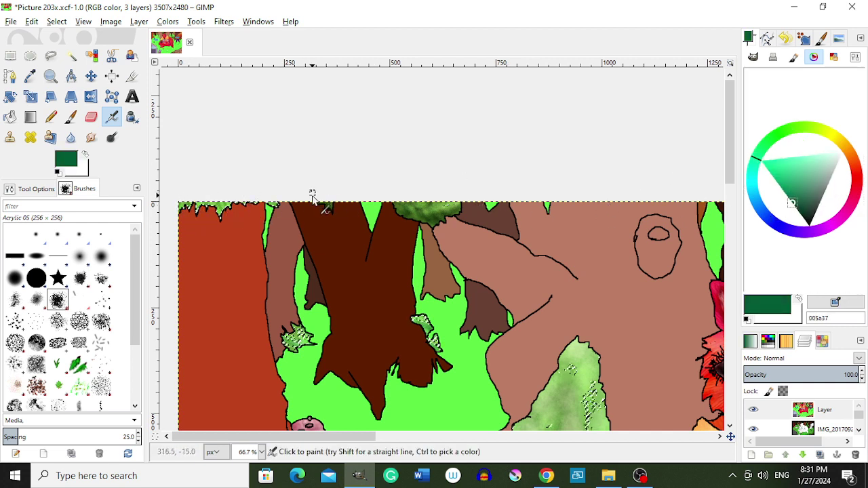
key("bracketright")
key("bracketright")
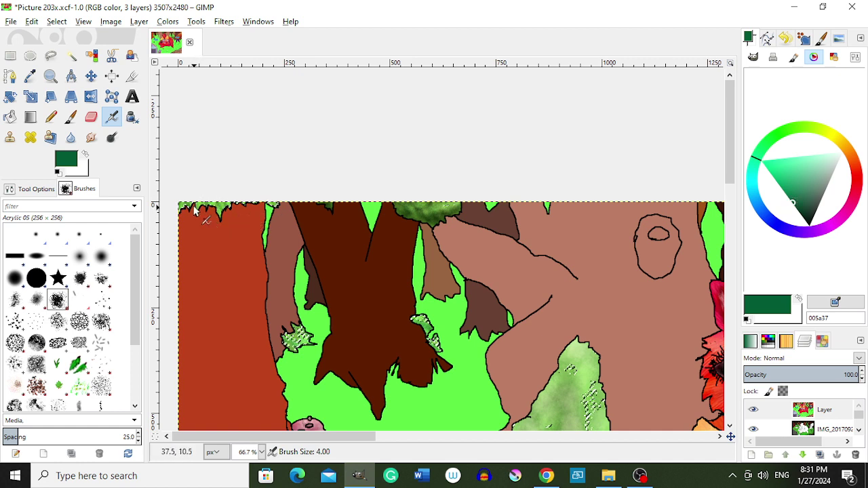
key("shift+bracketright")
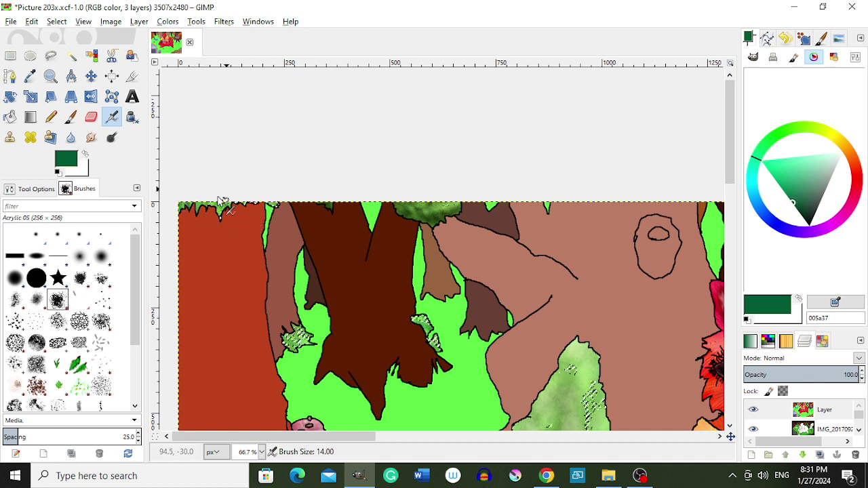
Pick a pale green from the canvas and set a broader brush size
left_click(255, 203, "ctrl")
key("shift+bracketleft")
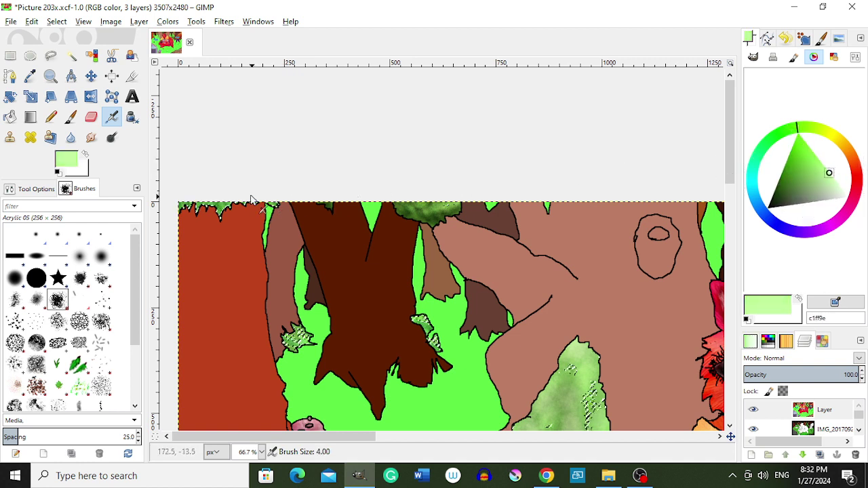
key("shift+bracketright")
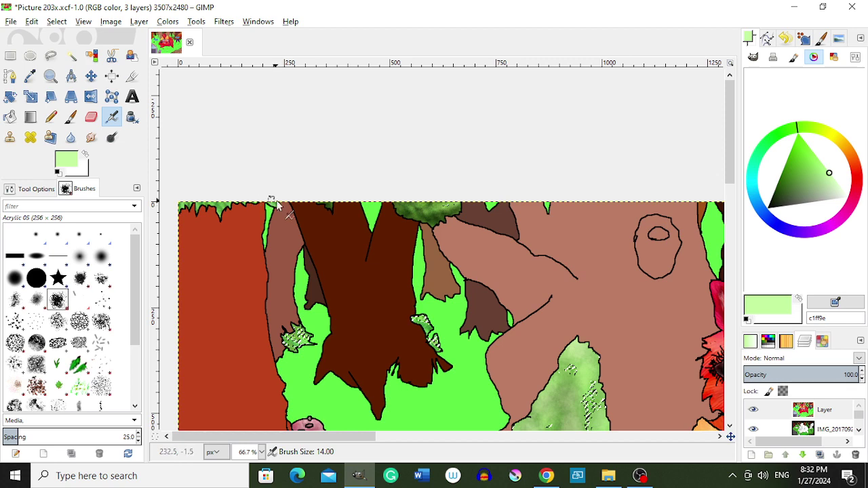
scroll(339, 247, "down", 1, "ctrl")
Zoom to the beige patch and airbrush dark brown shading onto it
scroll(371, 230, "down", 2, "ctrl")
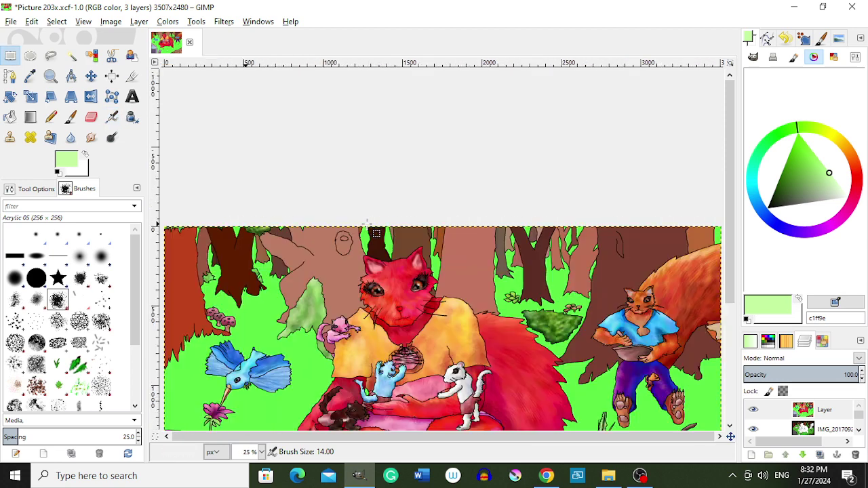
scroll(549, 327, "down", 1, "ctrl")
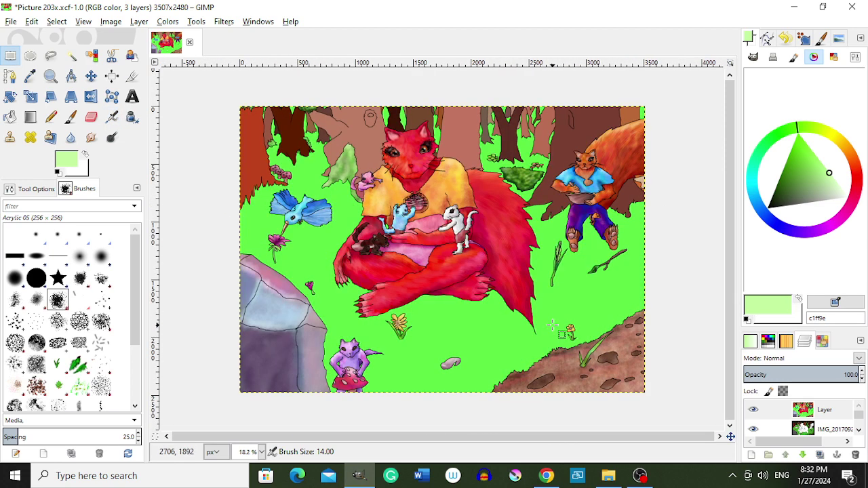
scroll(640, 225, "up", 1, "ctrl")
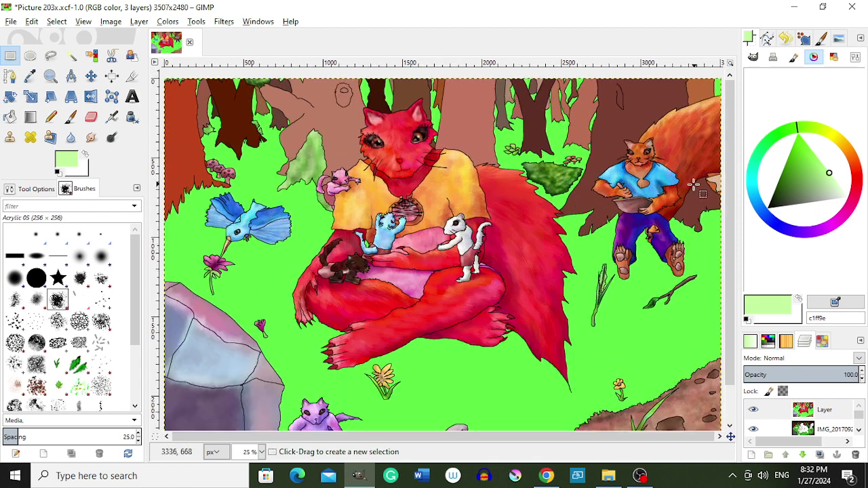
scroll(698, 184, "up", 2, "ctrl")
scroll(705, 183, "up", 1, "ctrl")
scroll(590, 444, "right", 1)
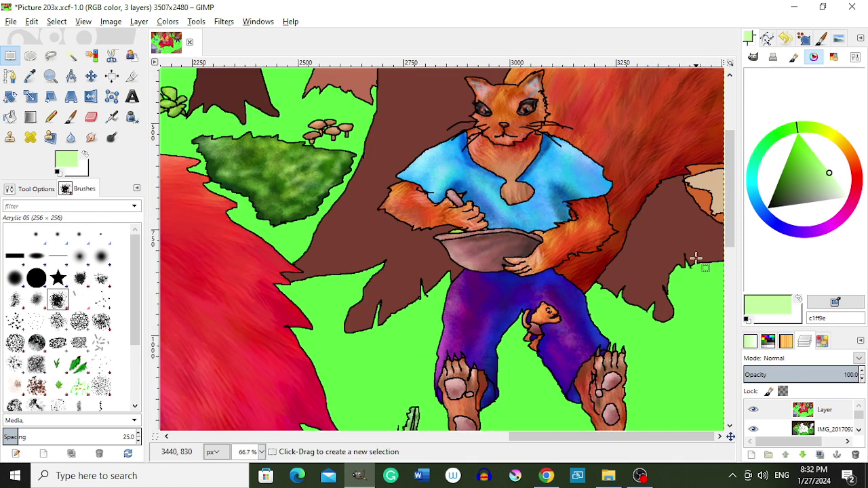
key("shift+o")
scroll(723, 183, "up", 1, "ctrl")
scroll(665, 246, "up", 2, "ctrl")
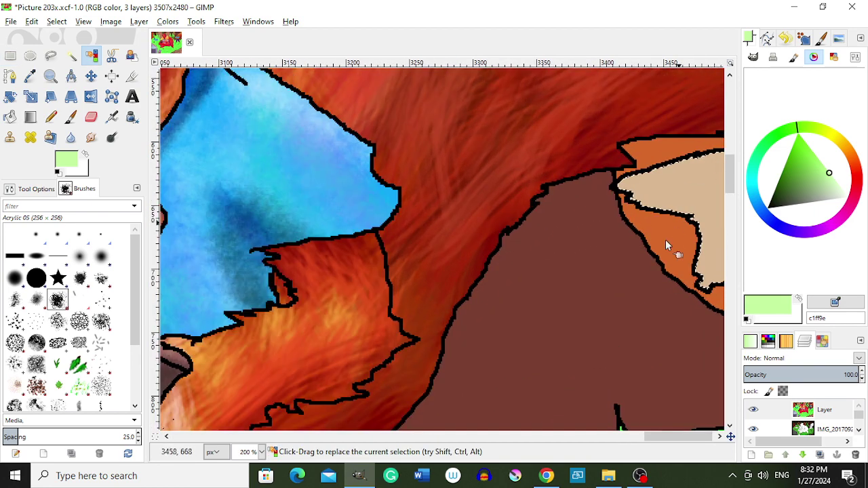
scroll(668, 434, "right", 1)
left_click(857, 175)
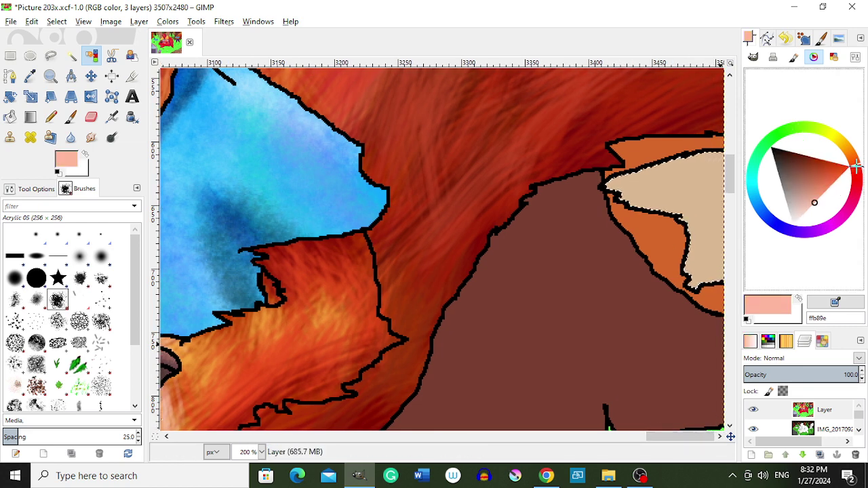
left_click(790, 157)
key("a")
mouse_move(705, 237)
left_mouse_down()
mouse_move(713, 246)
mouse_move(702, 248)
mouse_move(729, 190)
mouse_move(593, 210)
mouse_move(724, 182)
left_mouse_up()
Airbrush red-brown and darker brown strokes across the beige patch with a smaller brush
left_click(814, 174)
mouse_move(651, 210)
left_mouse_down()
mouse_move(721, 190)
mouse_move(646, 194)
left_mouse_up()
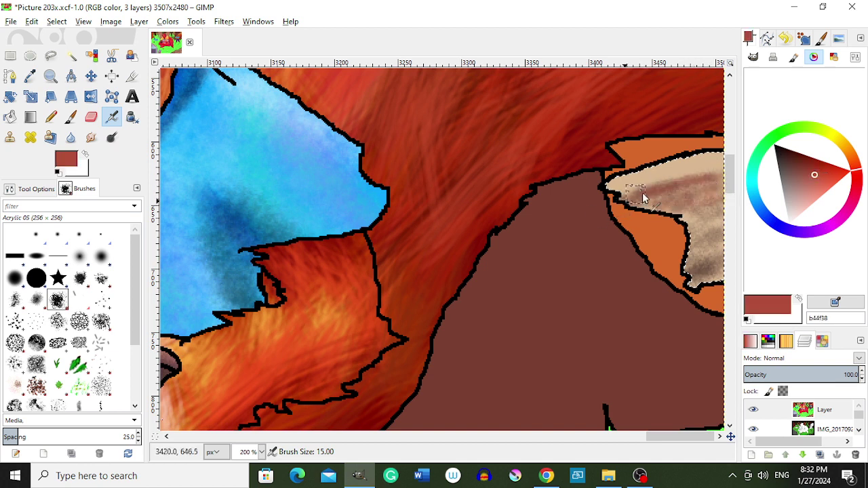
left_click_drag(862, 175, 854, 158)
left_click(801, 163)
key("bracketleft")
key("bracketleft")
key("bracketleft")
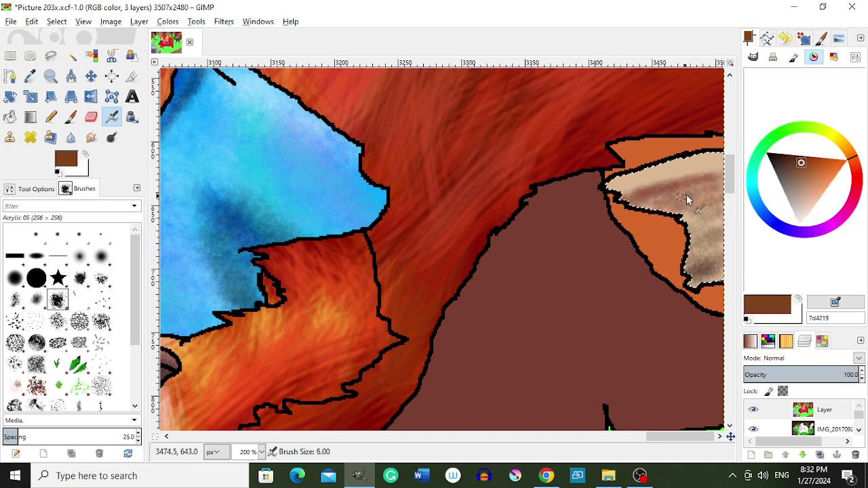
mouse_move(670, 197)
left_mouse_down()
mouse_move(710, 180)
mouse_move(684, 203)
mouse_move(705, 211)
left_mouse_up()
With the hard paintbrush, paint light, darker and lighter orange streaks across the beige patch
left_click(822, 162)
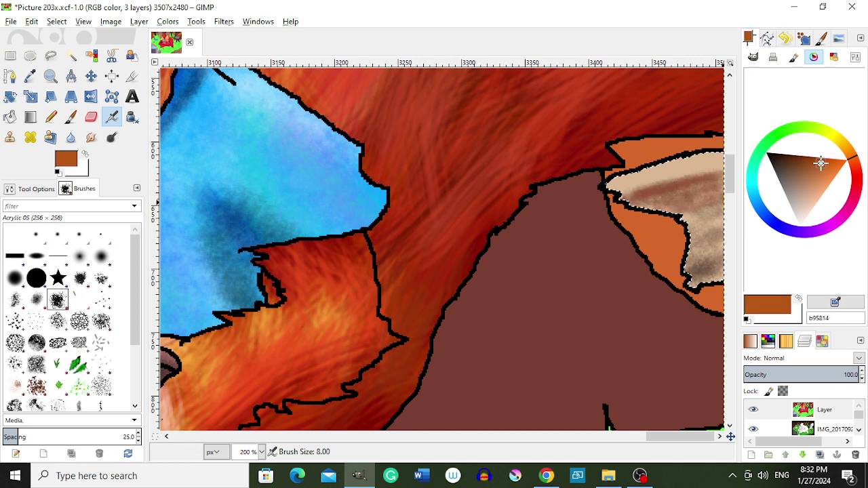
left_click_drag(821, 163, 833, 179)
key("bracketleft")
key("bracketleft")
key("bracketleft")
key("bracketright")
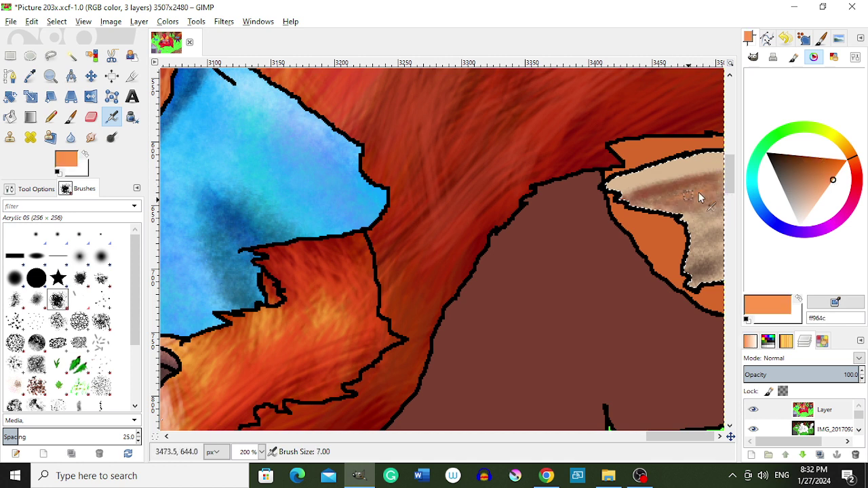
key("p")
left_click_drag(712, 187, 661, 199)
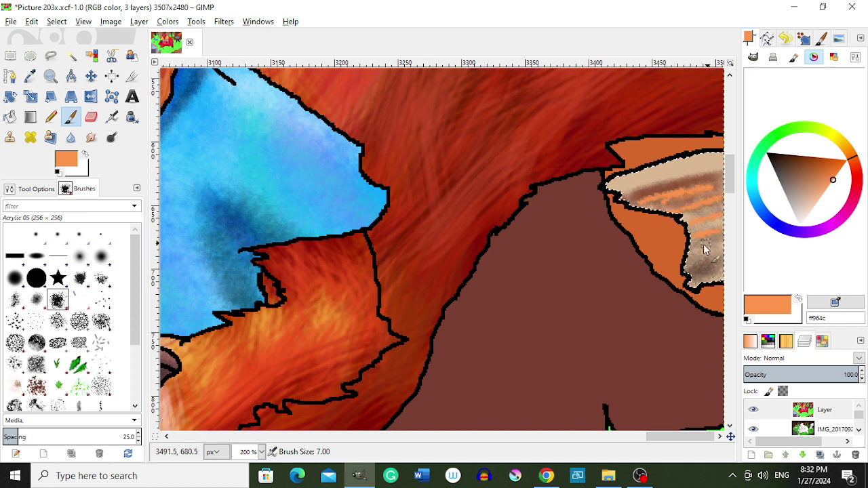
left_click(821, 171)
left_click_drag(674, 248, 711, 246)
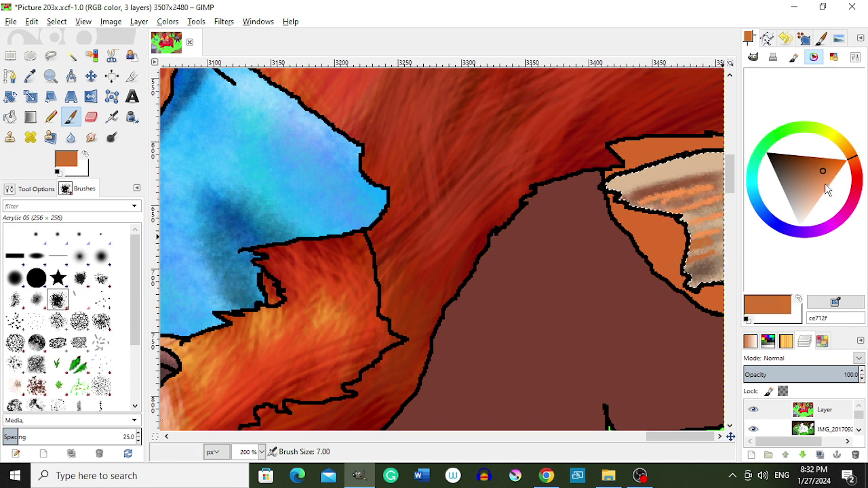
left_click_drag(826, 190, 833, 178)
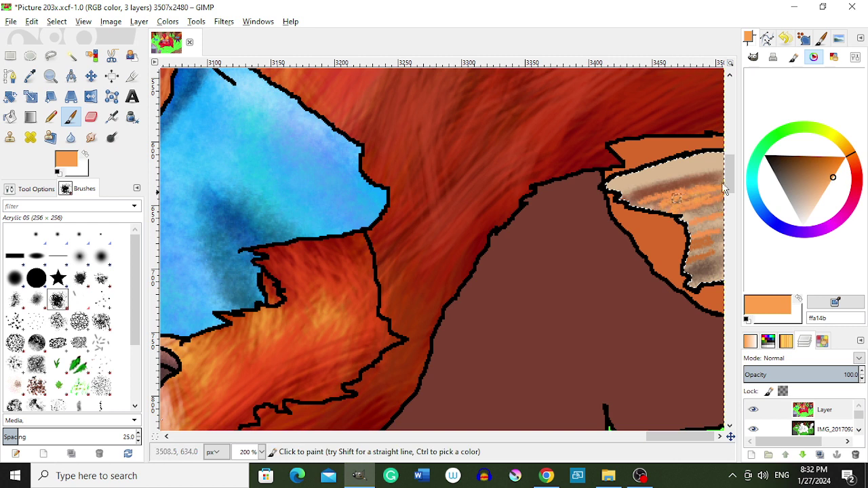
left_click_drag(723, 184, 646, 187)
Add medium brown, darker orange and light tan streaks over the upper and lower patch
left_click(816, 166)
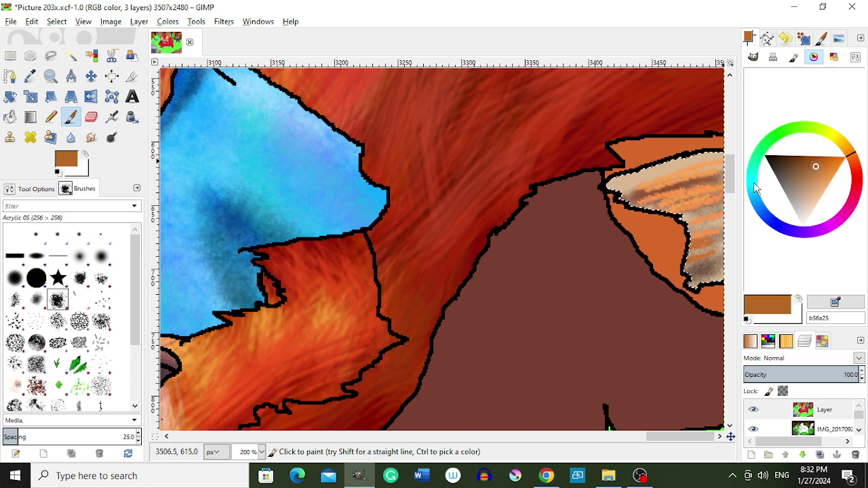
left_click_drag(719, 166, 604, 192)
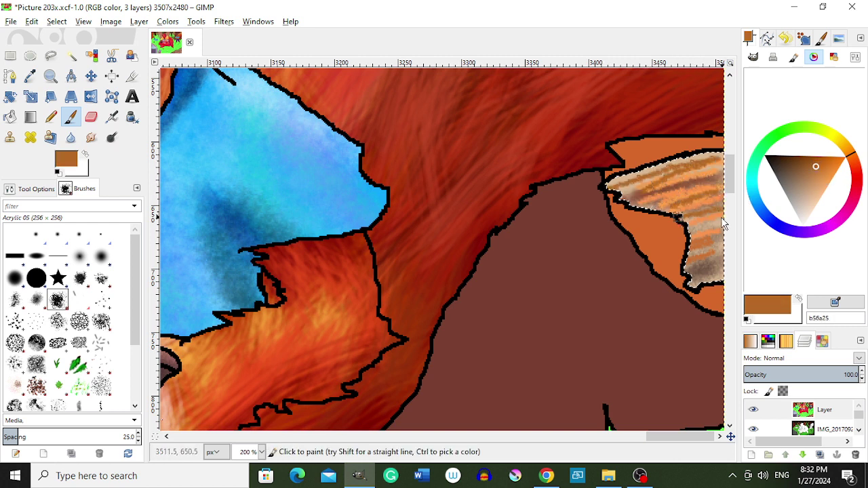
left_click_drag(723, 223, 691, 265)
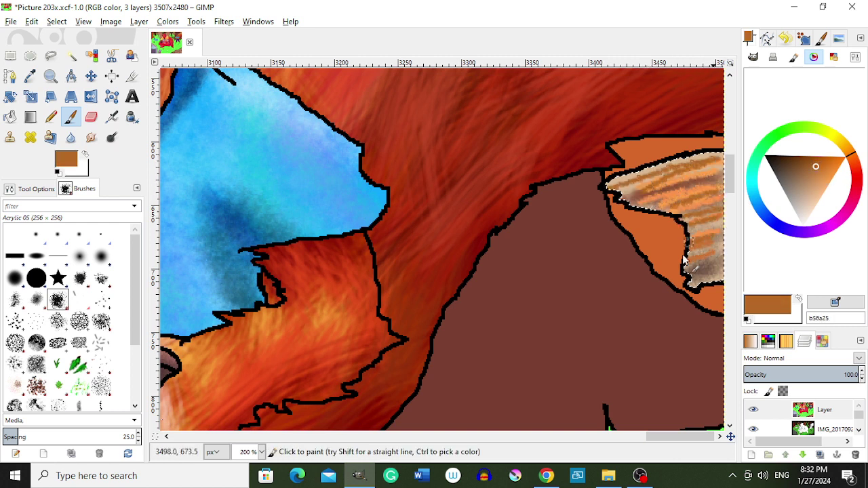
left_click(810, 179)
left_click_drag(712, 227, 705, 281)
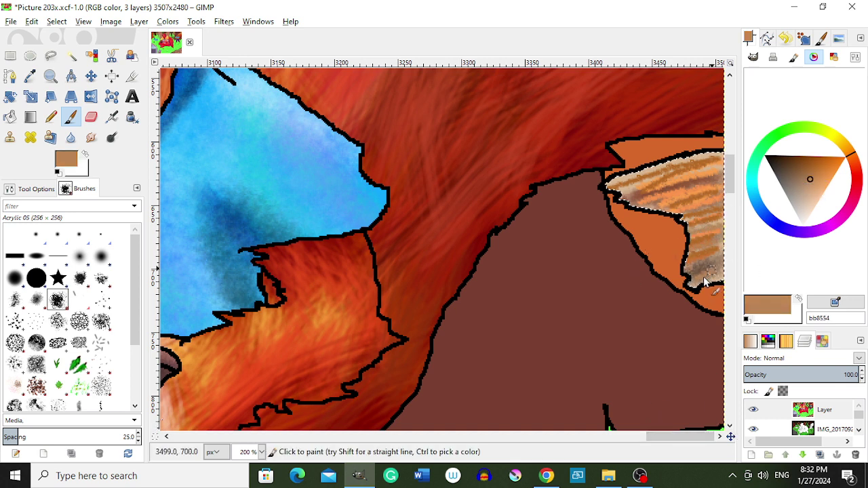
Paint thin red streaks along the patch top, then more orange strokes
left_click(856, 166)
left_click(829, 185)
mouse_move(717, 252)
left_mouse_down()
mouse_move(687, 259)
mouse_move(710, 227)
left_mouse_up()
left_click_drag(683, 191, 611, 197)
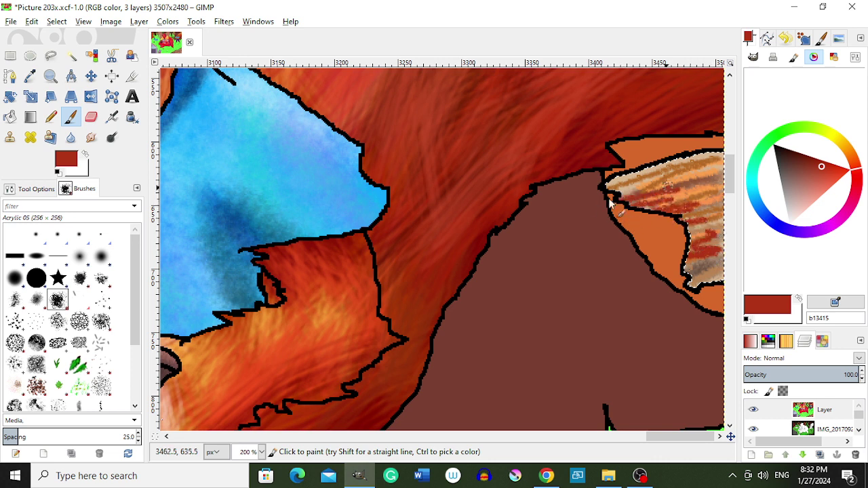
left_click(850, 155)
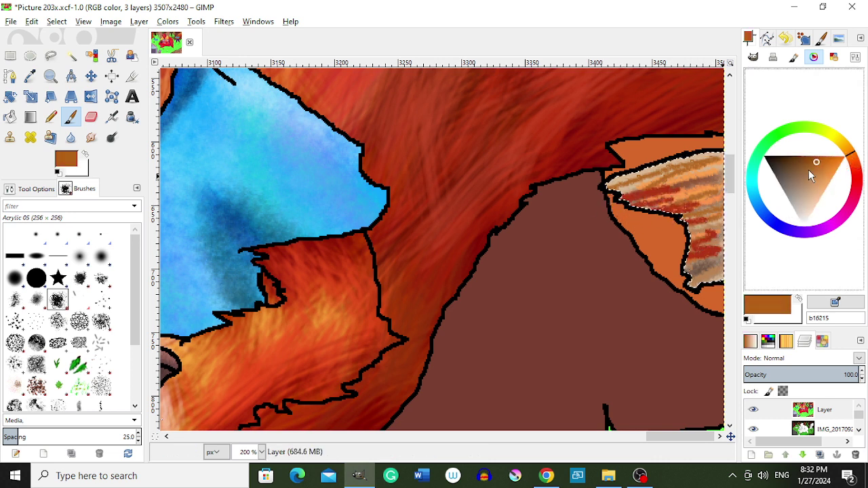
left_click(827, 171)
mouse_move(703, 174)
left_mouse_down()
mouse_move(611, 190)
mouse_move(709, 160)
left_mouse_up()
Paint light peach strokes, then salmon streaks down the striped wood's right edge
left_click(679, 168, "ctrl")
mouse_move(651, 175)
left_mouse_down()
mouse_move(699, 161)
mouse_move(672, 170)
mouse_move(693, 178)
mouse_move(697, 189)
mouse_move(658, 187)
mouse_move(719, 197)
left_mouse_up()
left_click(678, 183, "ctrl")
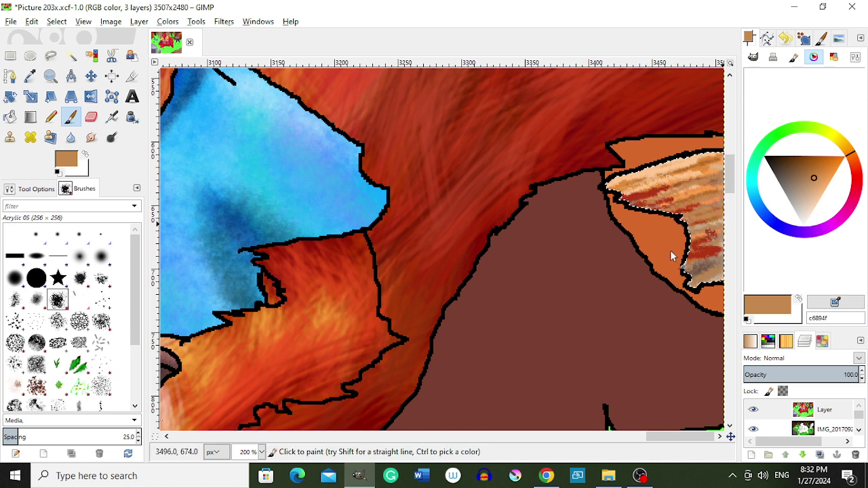
left_click(795, 169)
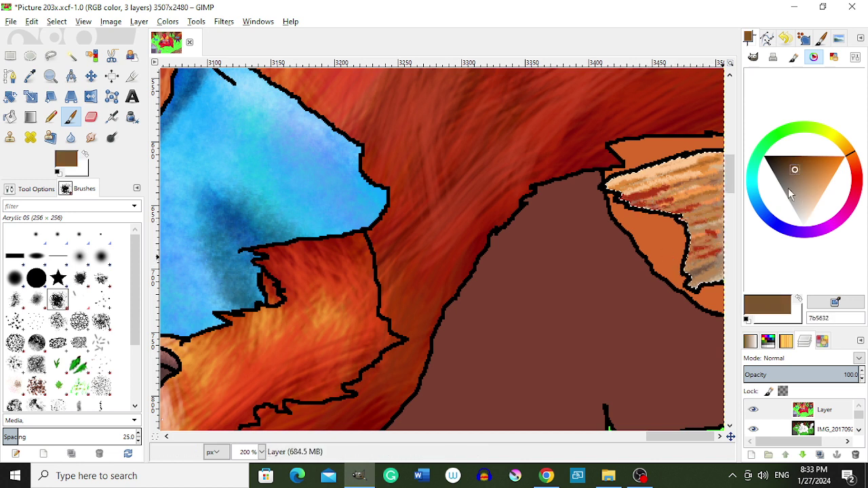
left_click(864, 169)
left_click(658, 186, "ctrl")
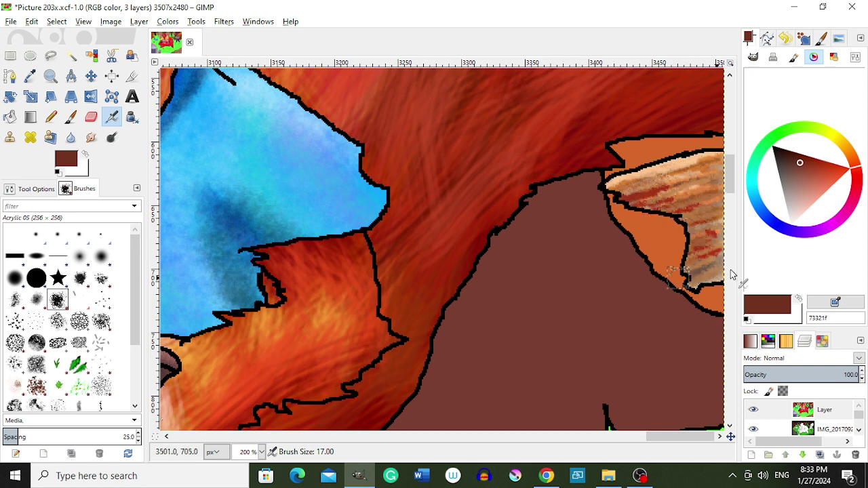
left_click(825, 175)
left_click(670, 206, "ctrl")
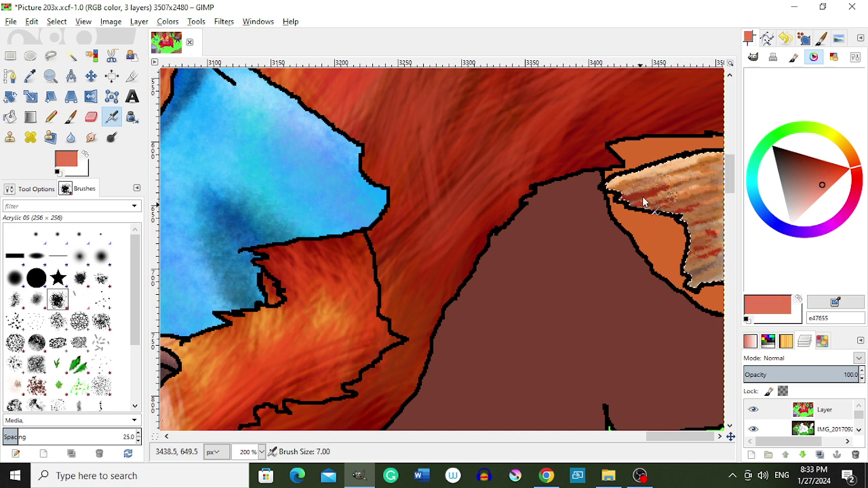
mouse_move(645, 202)
left_mouse_down()
mouse_move(679, 199)
mouse_move(722, 267)
left_mouse_up()
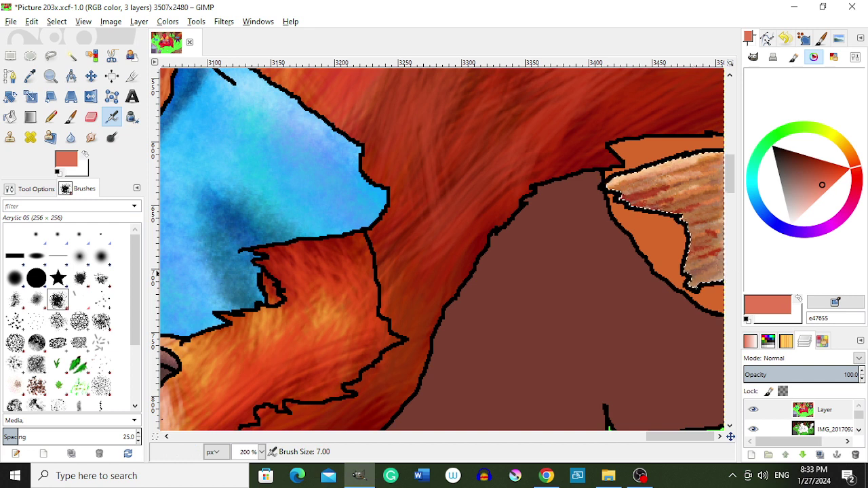
Mix light peach and pale cream colours, ending on a dark brown
left_click_drag(858, 164, 851, 155)
left_click(821, 197)
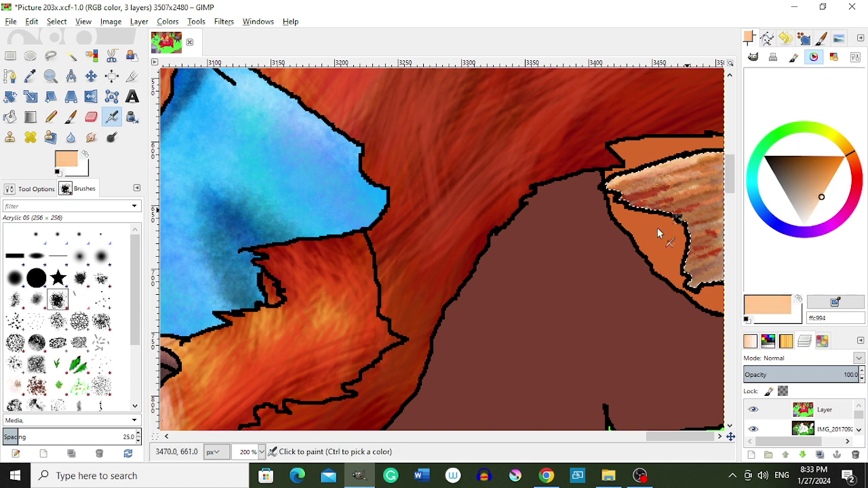
mouse_move(823, 196)
left_mouse_down()
mouse_move(833, 188)
mouse_move(771, 235)
left_mouse_up()
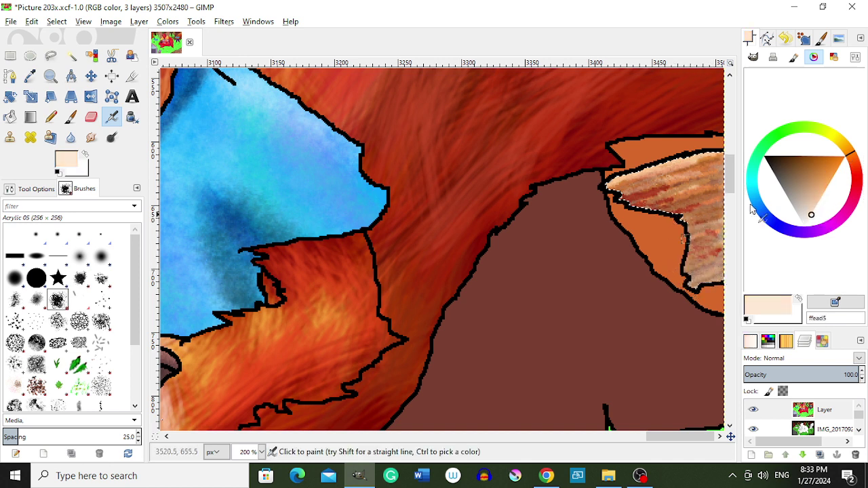
left_click(809, 219)
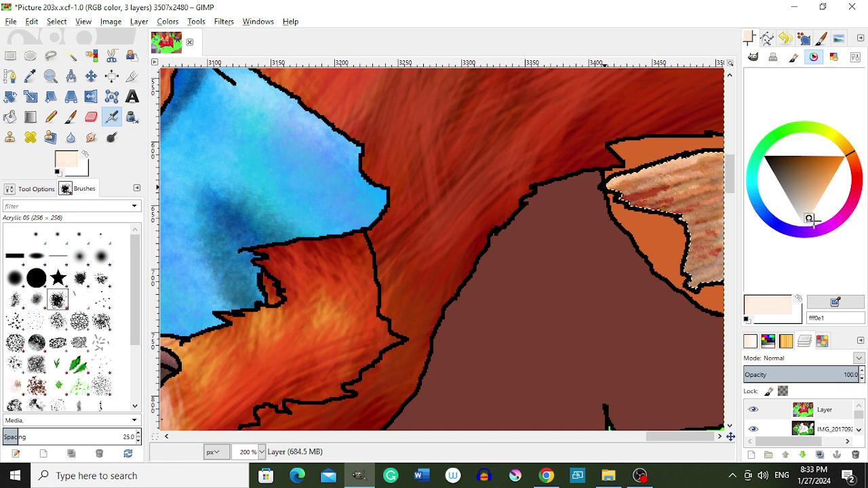
left_click_drag(811, 220, 807, 222)
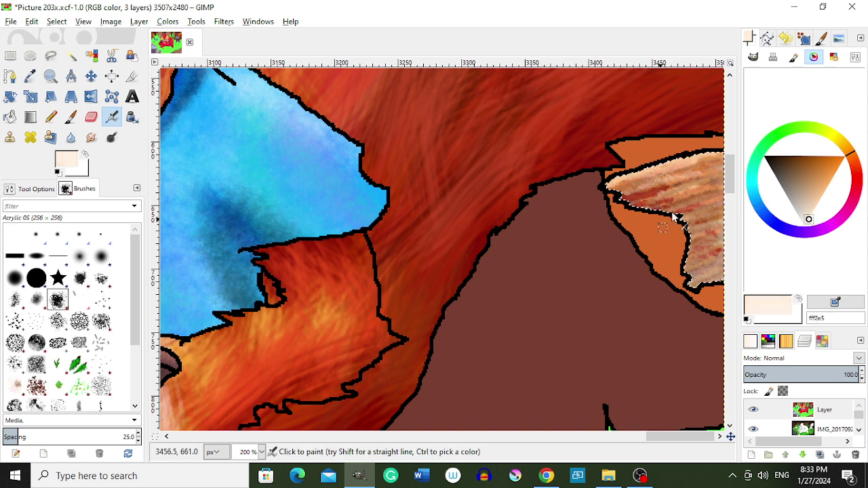
left_click(785, 168)
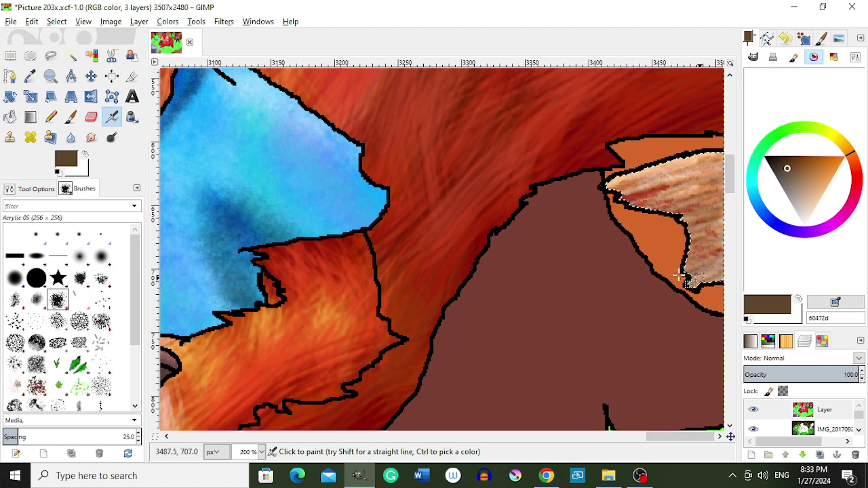
Zoom out and select the orange squirrel's fur with By Color Select
key("r")
scroll(671, 268, "down", 4, "ctrl")
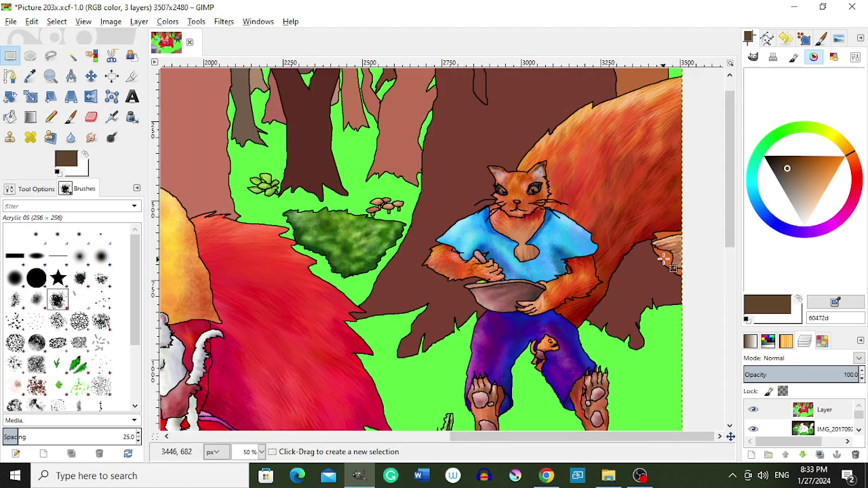
scroll(671, 268, "down", 1, "ctrl")
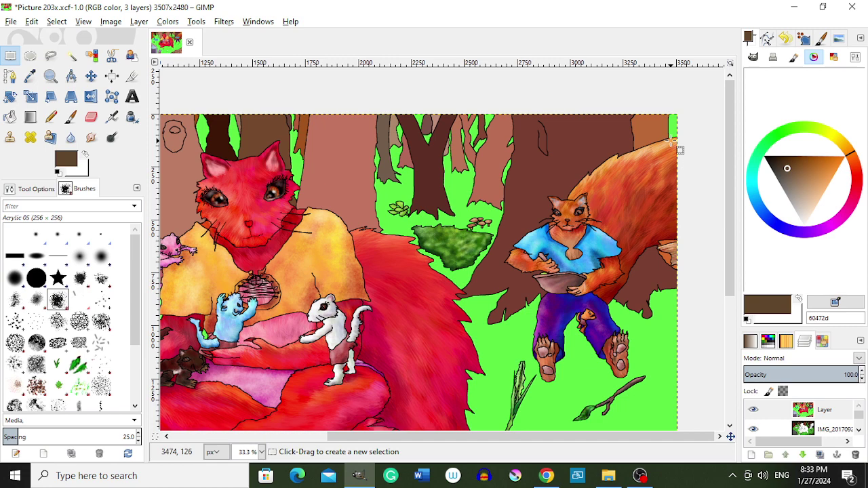
scroll(480, 223, "down", 1, "ctrl")
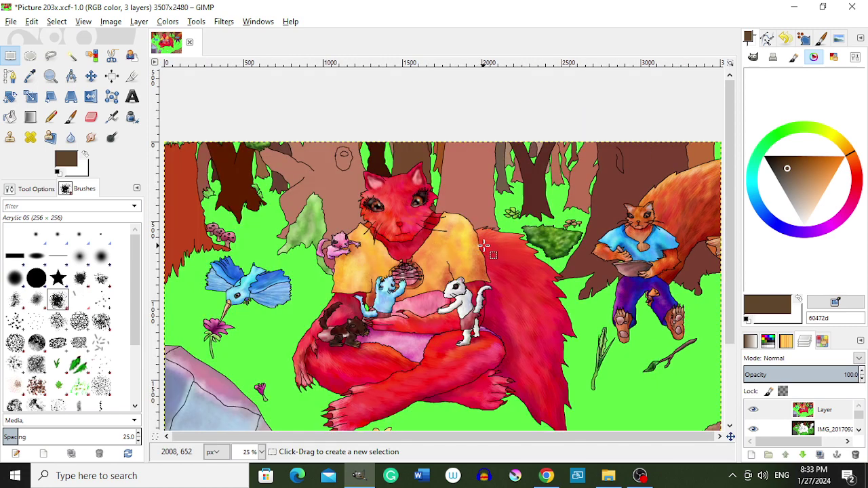
scroll(712, 244, "up", 2, "ctrl")
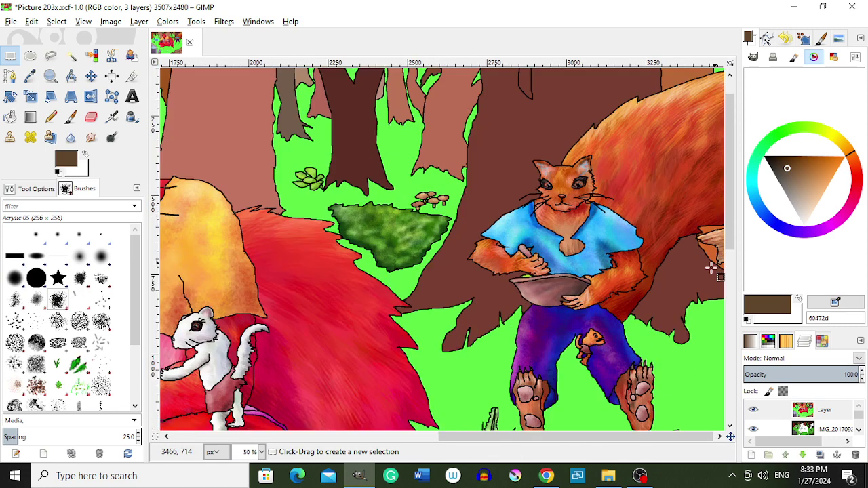
key("shift+o")
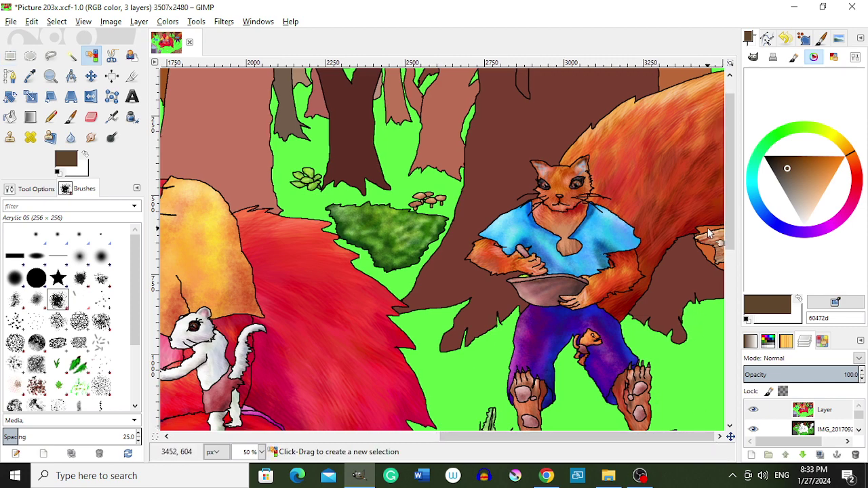
left_click(707, 236)
Zoom back in to 150% around the selected fur
scroll(709, 234, "down", 1, "ctrl")
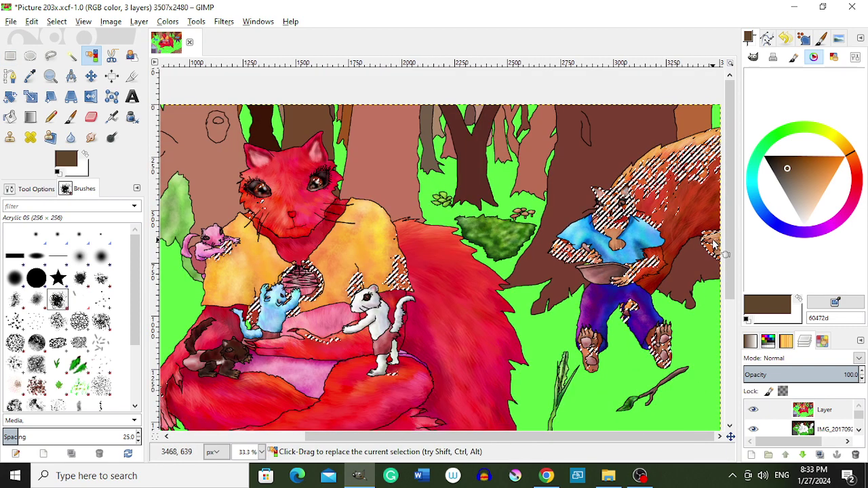
scroll(725, 231, "up", 1, "ctrl")
scroll(692, 285, "up", 1, "ctrl")
scroll(661, 331, "down", 3, "ctrl")
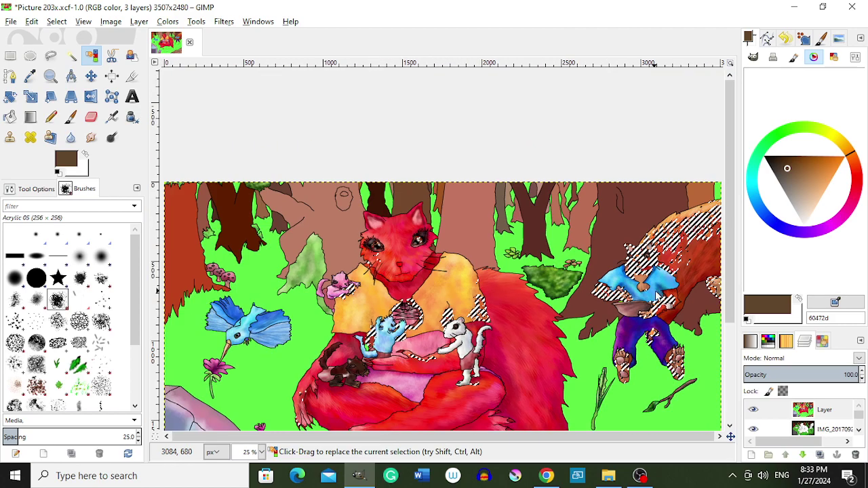
scroll(675, 322, "up", 1, "ctrl")
scroll(682, 315, "up", 2, "ctrl")
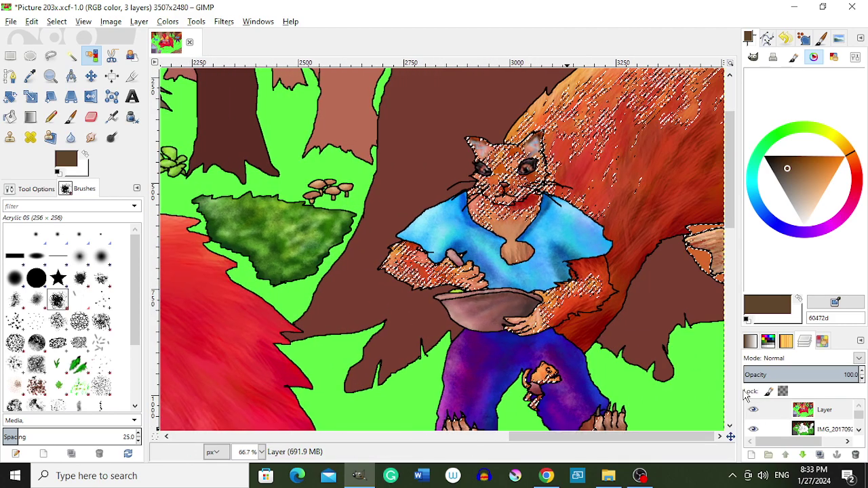
scroll(655, 237, "down", 1, "ctrl")
scroll(682, 242, "up", 1, "ctrl")
scroll(645, 249, "up", 1, "ctrl")
Airbrush sampled tan streaks on the wood beside the tail, then undo them
scroll(645, 248, "up", 1, "ctrl")
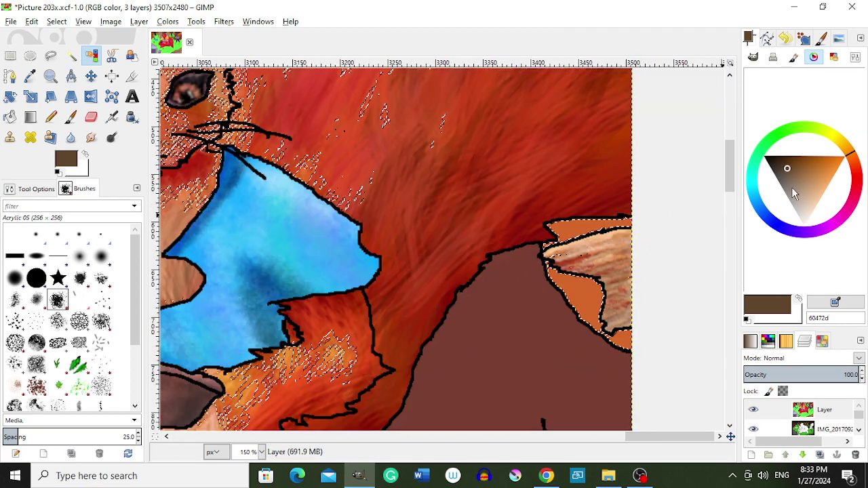
left_click(775, 156)
key("a")
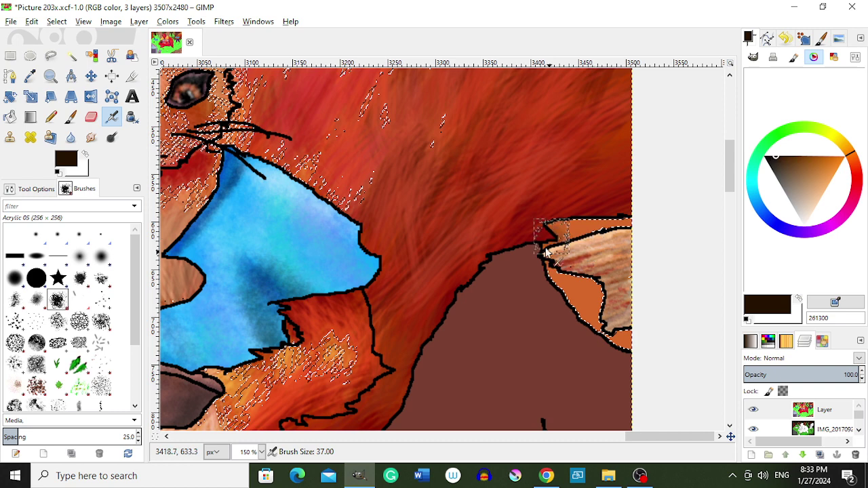
left_click(566, 282, "ctrl")
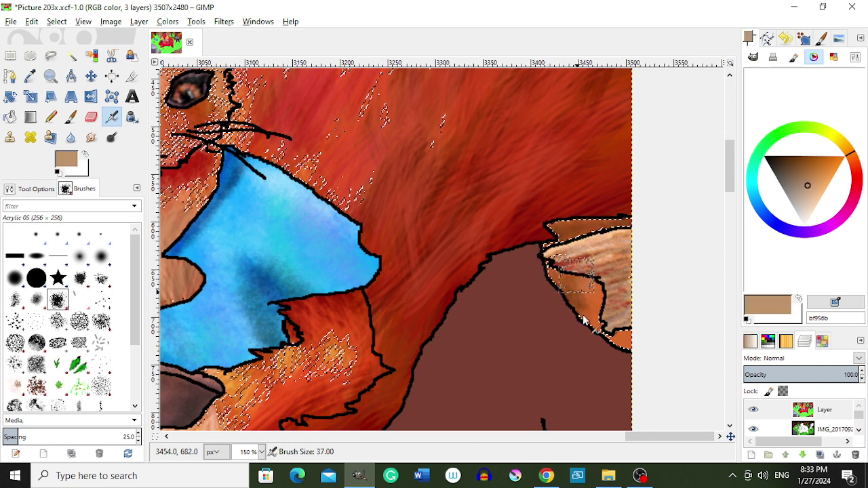
mouse_move(583, 320)
left_mouse_down()
mouse_move(577, 300)
mouse_move(591, 314)
mouse_move(593, 281)
left_mouse_up()
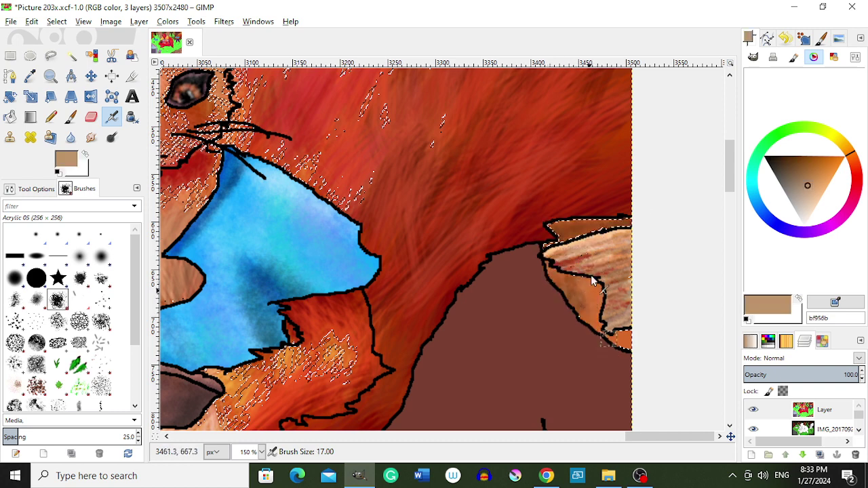
left_click(625, 314, "ctrl")
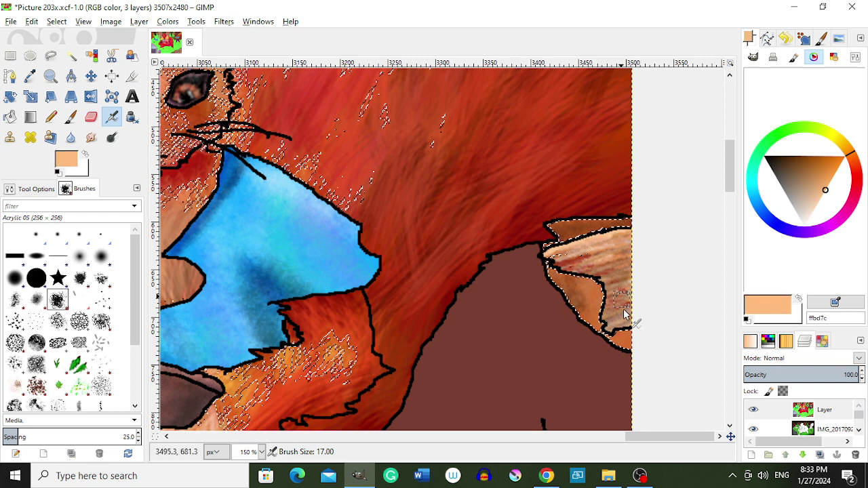
key("ctrl+z")
Try dark red-brown, pink, near-white and brown colours, resizing the brush from 37 to 27
left_click(785, 172)
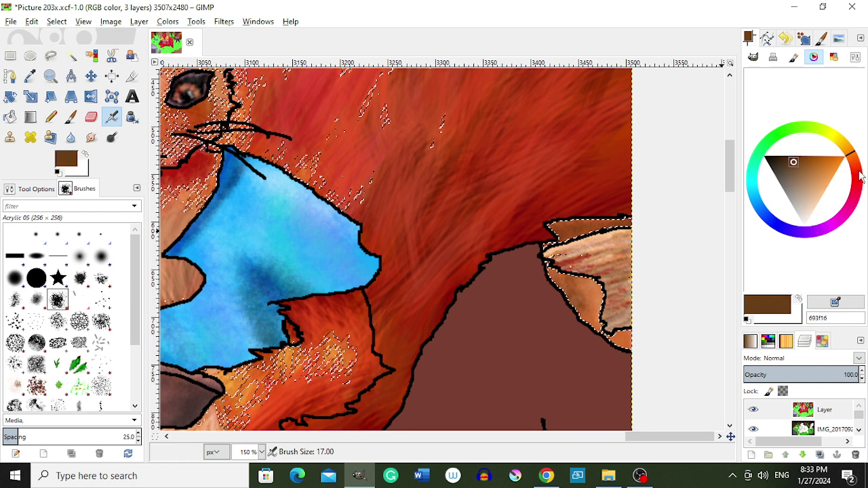
left_click(622, 325, "ctrl")
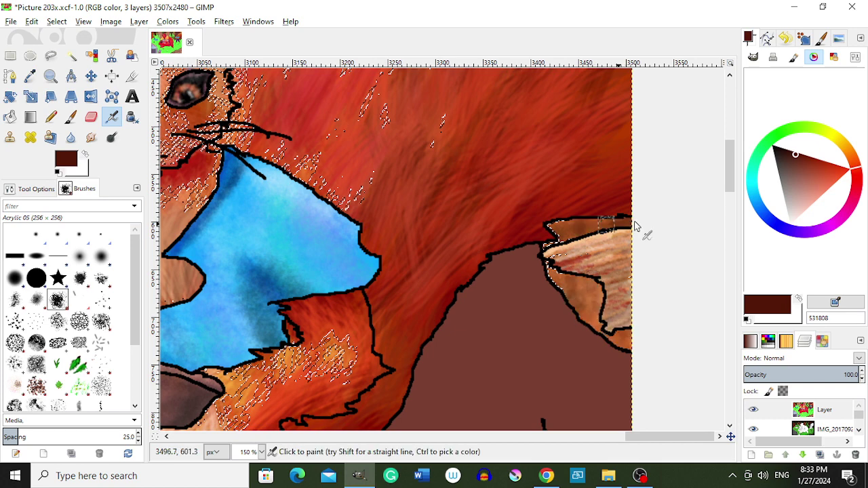
left_click(811, 197)
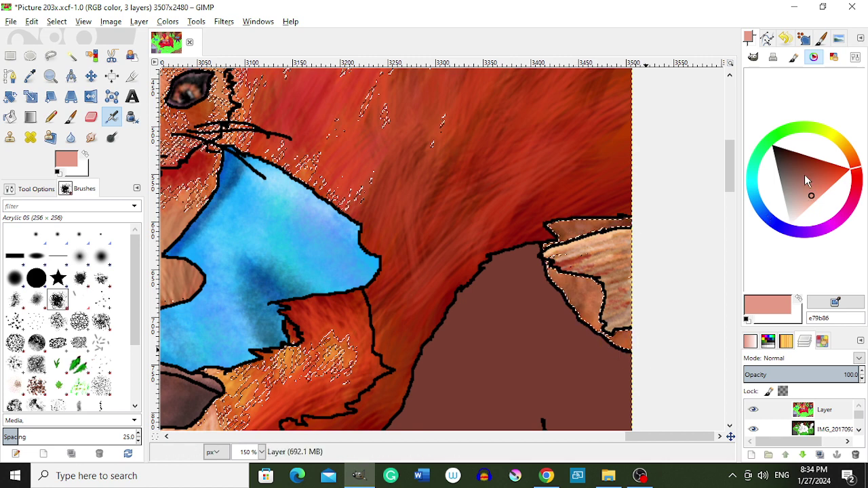
left_click(794, 221)
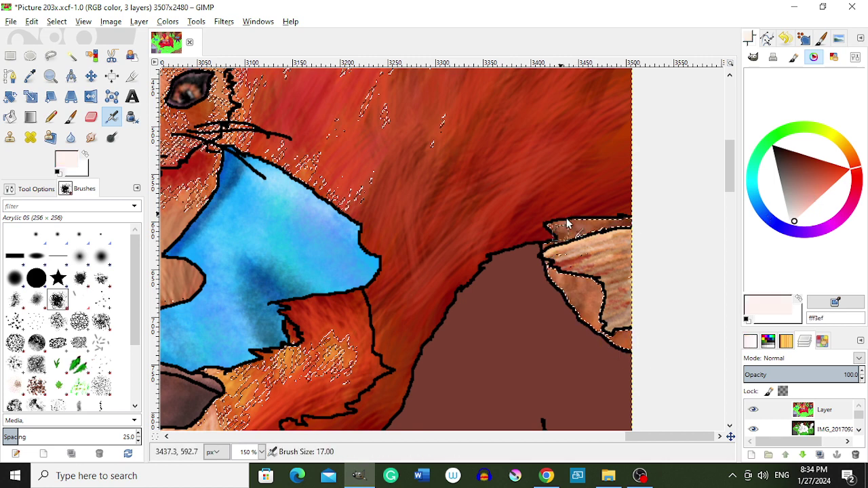
left_click(797, 164)
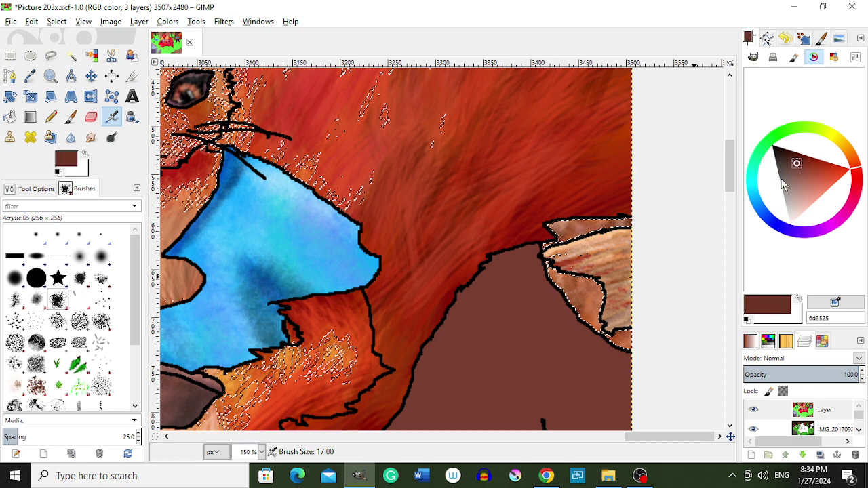
key("braceright")
key("braceright")
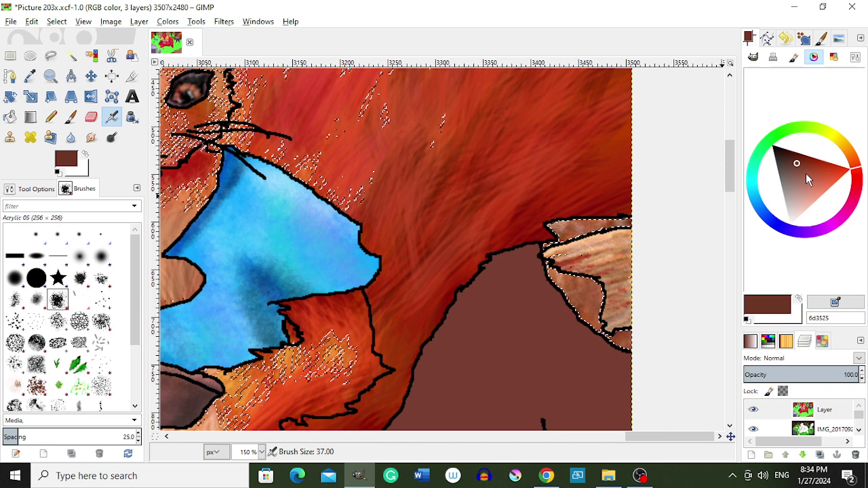
left_click(796, 212)
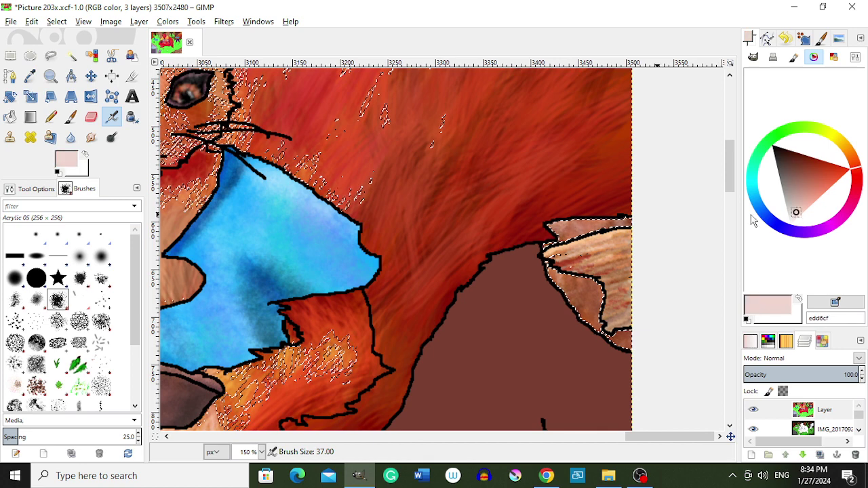
left_click(803, 180)
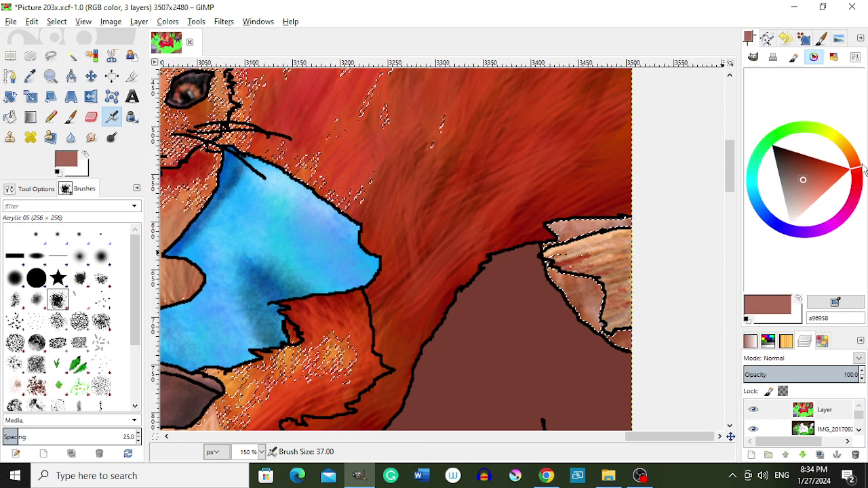
left_click(864, 170)
key("braceleft")
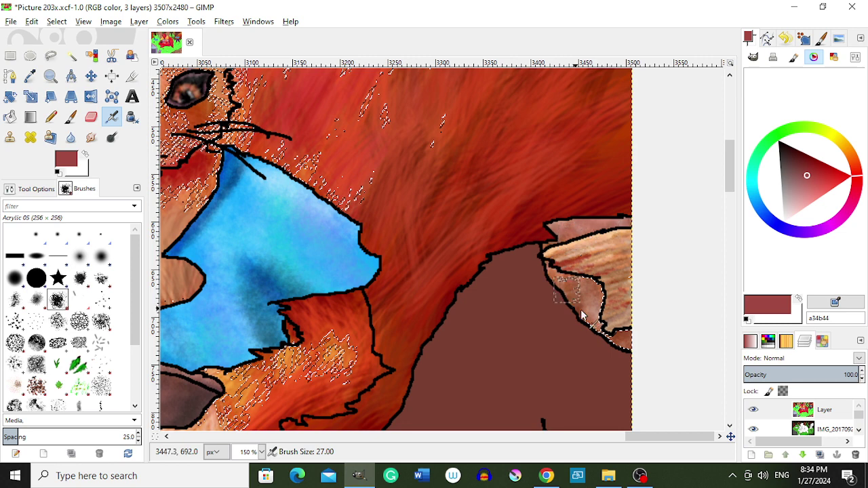
Sample trunk and wood tones, settling on light orange-peach ffa76e
left_click(582, 315, "ctrl")
left_click(595, 254, "ctrl")
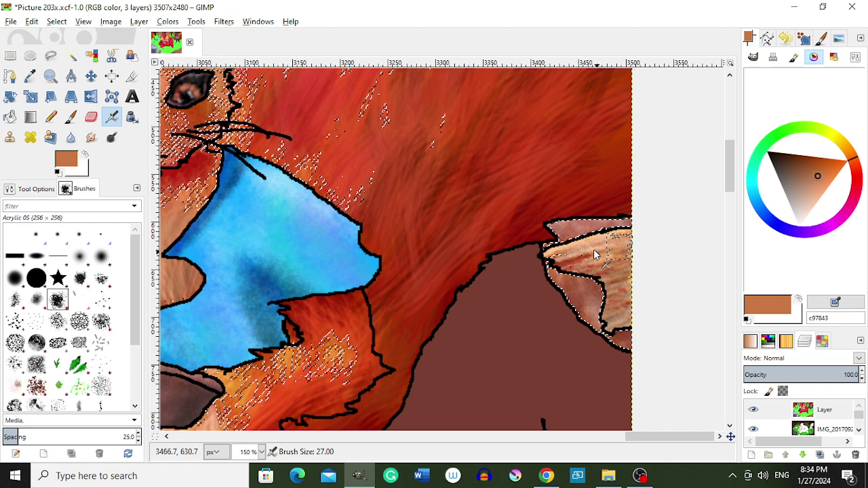
left_click(617, 233, "ctrl")
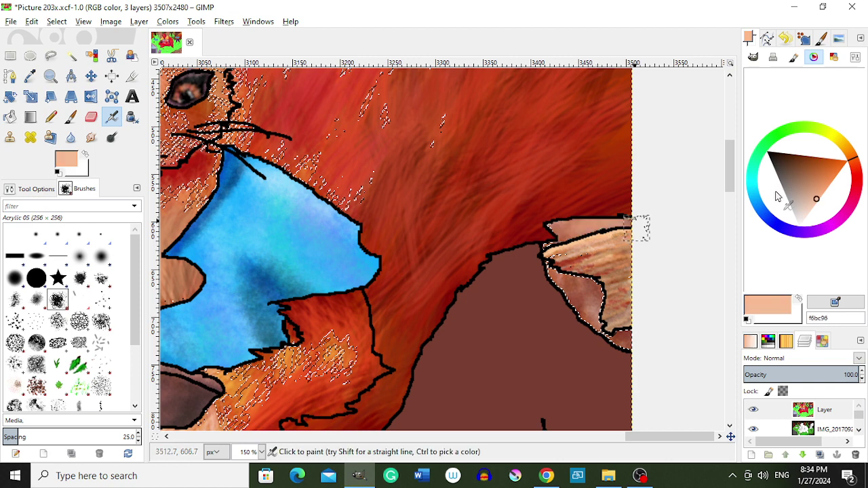
left_click(597, 230, "ctrl")
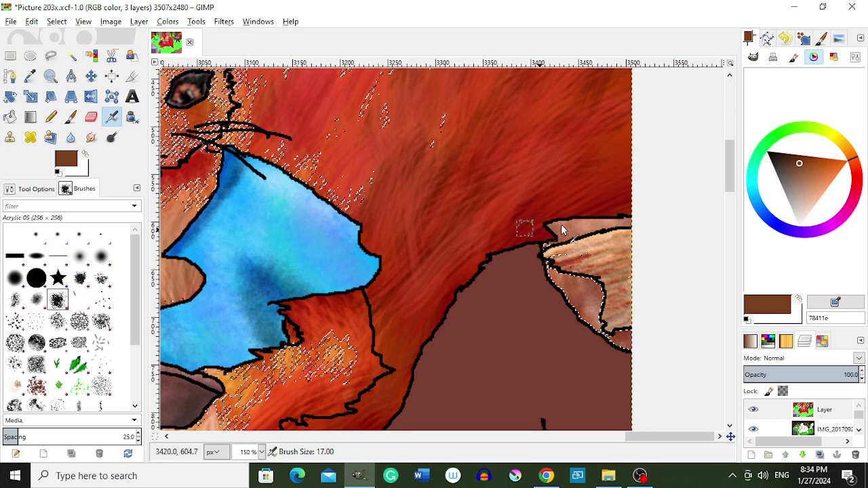
left_click(623, 309, "ctrl")
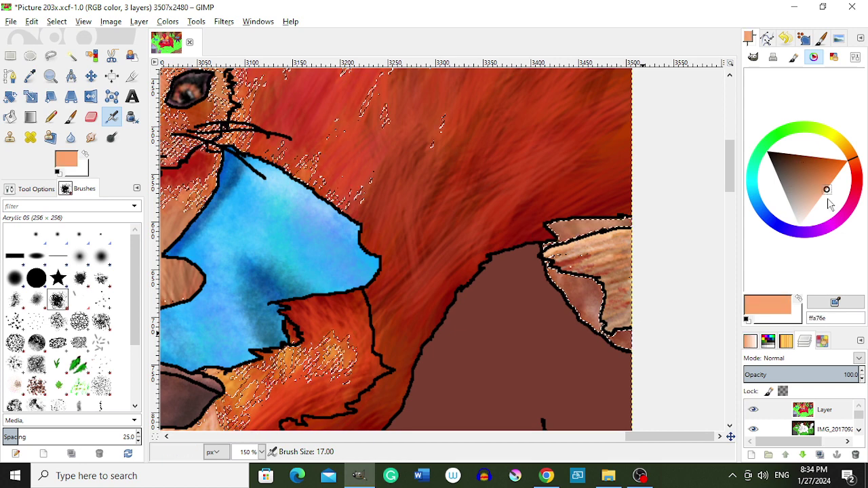
left_click(629, 231, "ctrl")
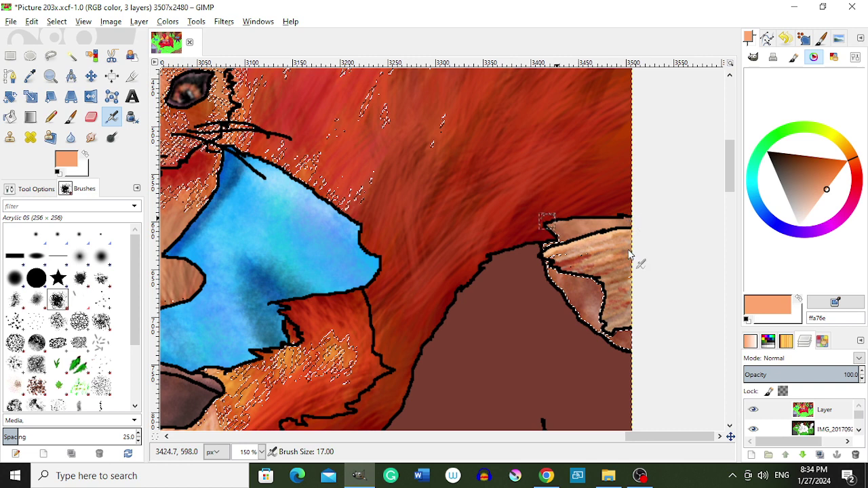
scroll(629, 255, "down", 3)
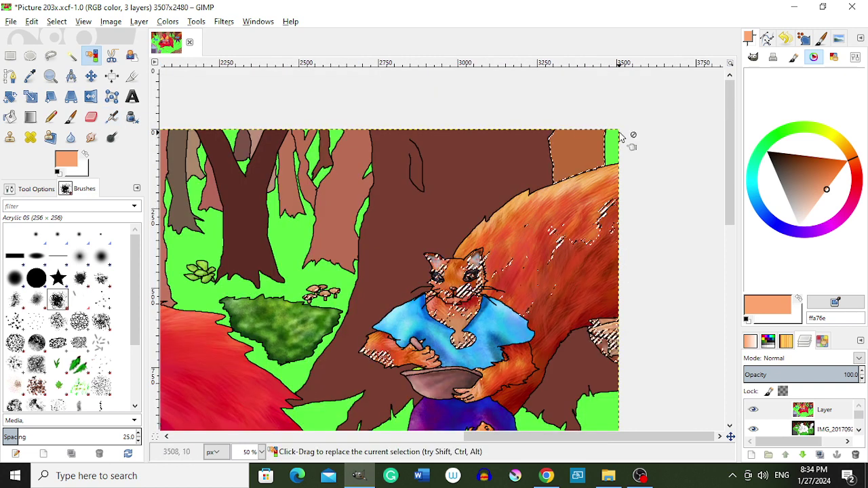
Dab dark brown and very dark red shading onto the trunk's lower and upper parts
scroll(607, 136, "up", 2)
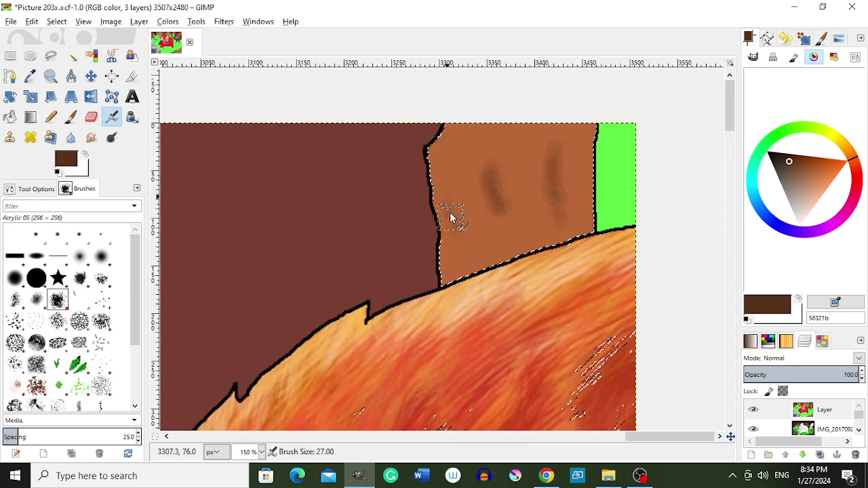
left_click_drag(451, 218, 487, 246)
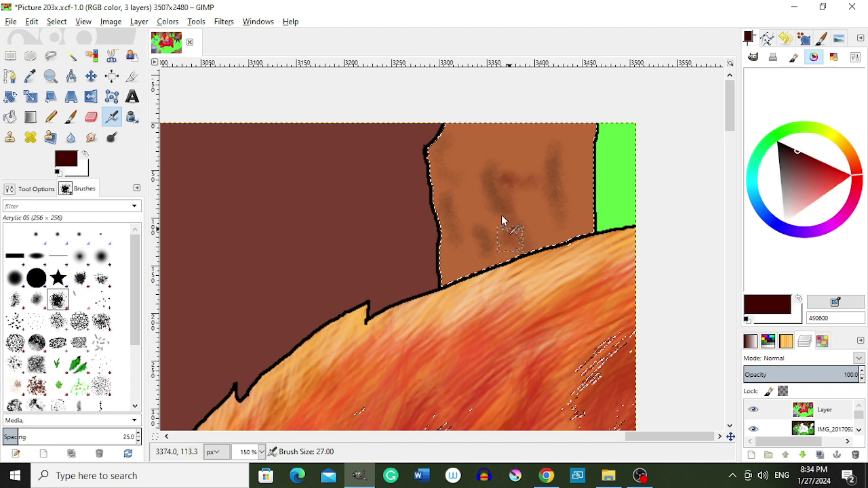
left_click(816, 179)
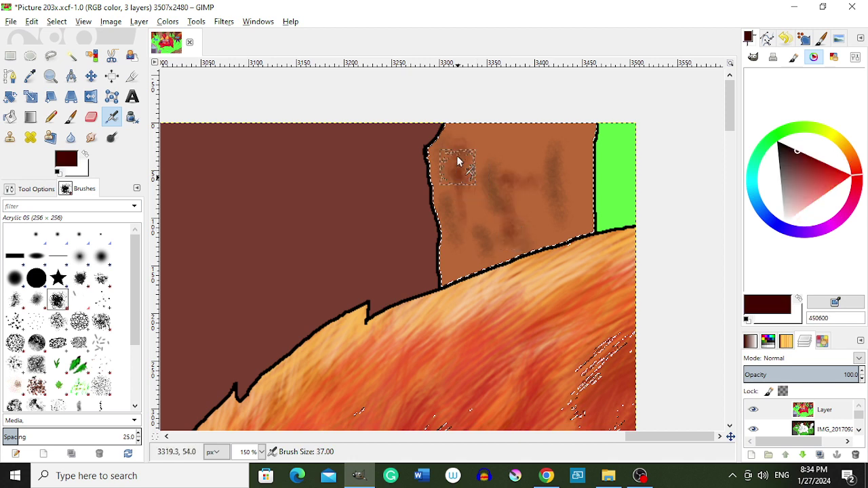
left_click_drag(457, 161, 495, 144)
left_click(798, 163)
left_click(467, 187)
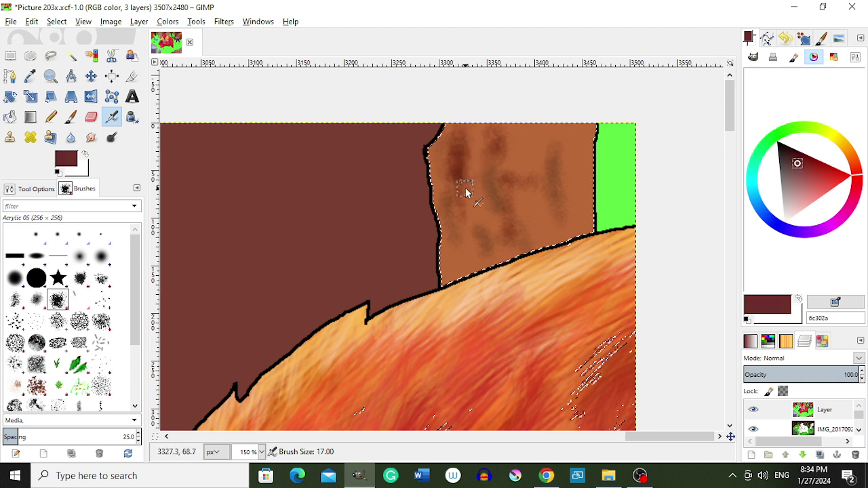
mouse_move(465, 192)
left_mouse_down()
mouse_move(457, 269)
mouse_move(461, 276)
mouse_move(477, 265)
left_mouse_up()
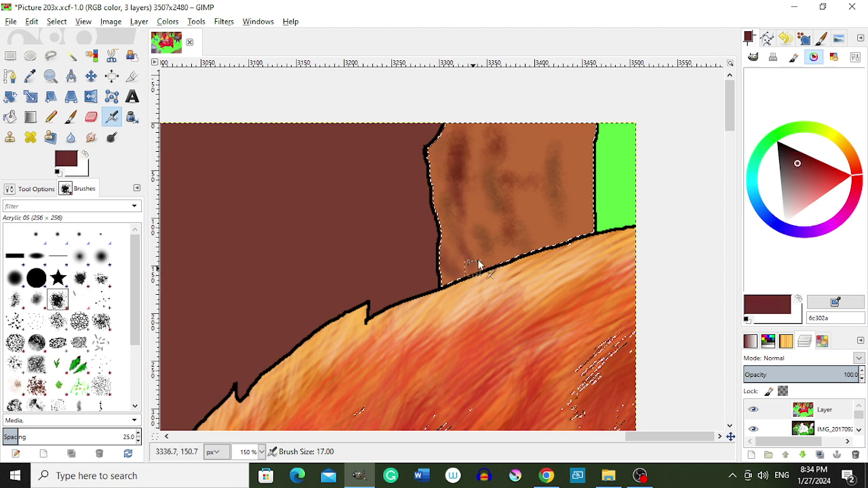
Paint near-black vertical bark lines across the trunk
left_click(478, 259, "ctrl")
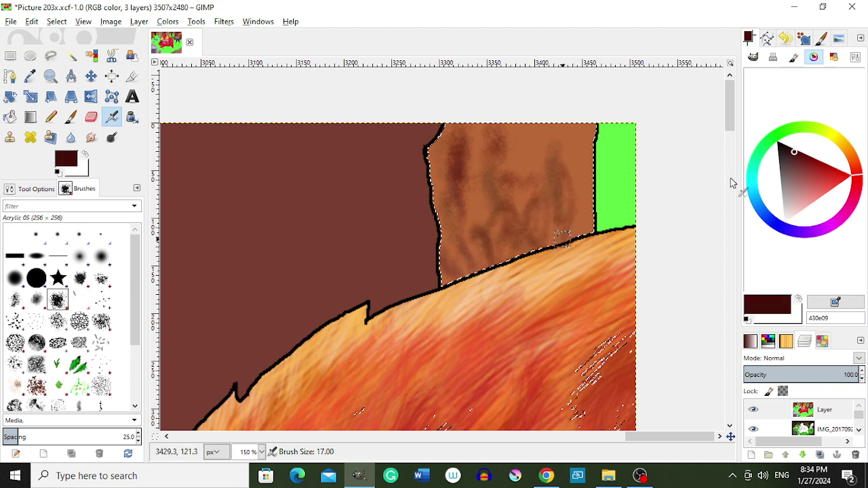
left_click(799, 170)
left_click_drag(858, 178, 854, 168)
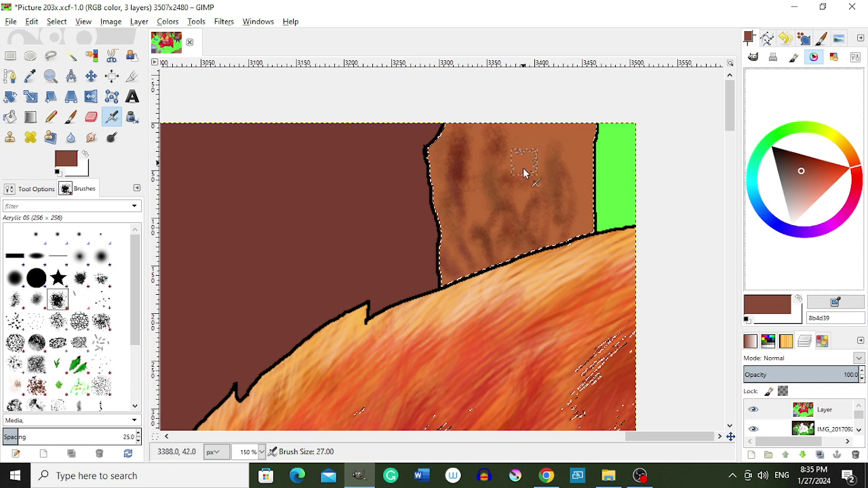
left_click(548, 170, "ctrl")
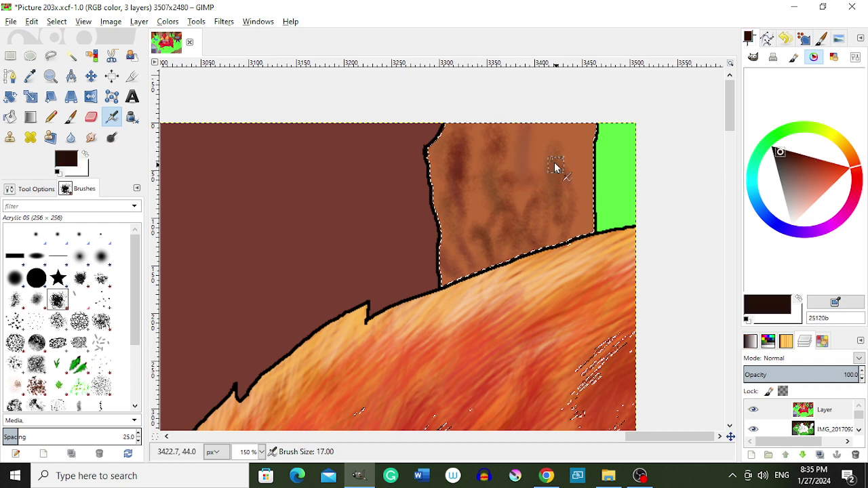
left_click_drag(534, 129, 520, 207)
mouse_move(553, 155)
left_mouse_down()
mouse_move(577, 243)
mouse_move(583, 219)
mouse_move(561, 156)
left_mouse_up()
left_click_drag(581, 191, 582, 129)
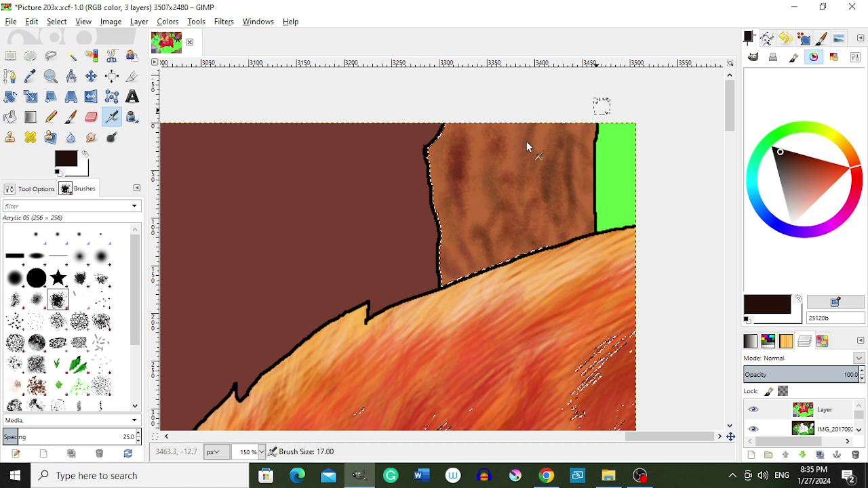
left_click_drag(499, 159, 495, 194)
left_click_drag(460, 129, 441, 233)
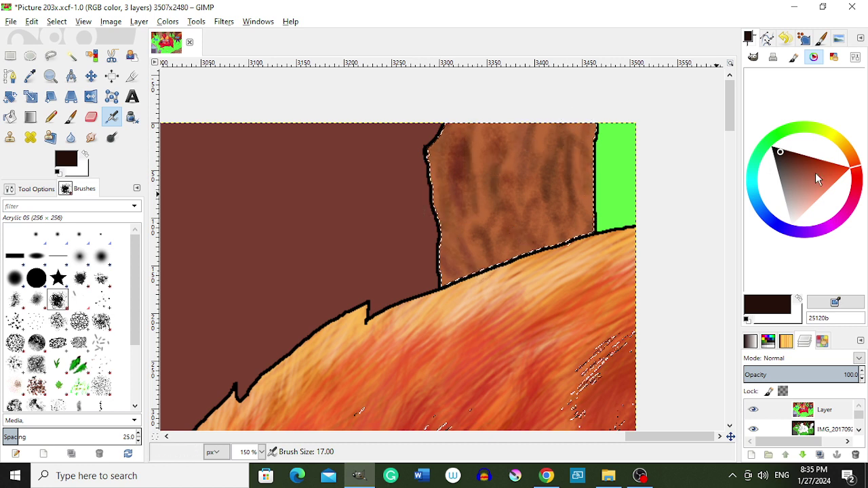
Wash dark crimson over the bark and brush a pinkish tint on top
left_click_drag(856, 168, 857, 191)
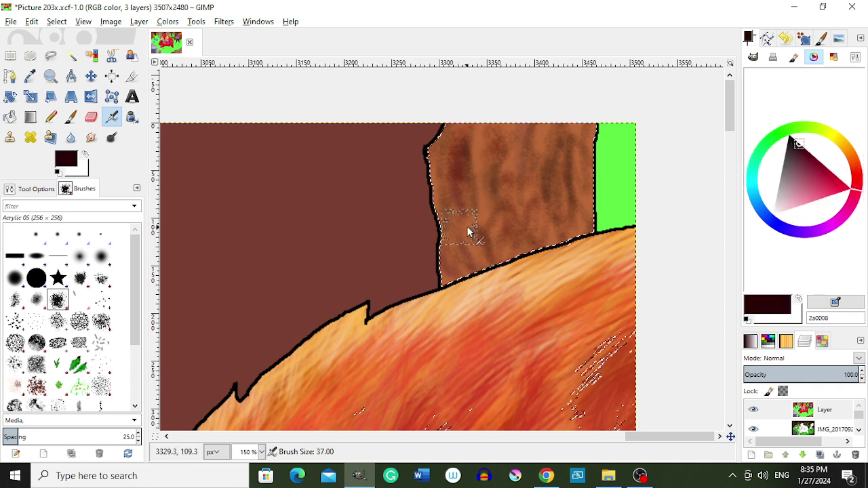
mouse_move(468, 232)
left_mouse_down()
mouse_move(577, 217)
mouse_move(582, 182)
mouse_move(640, 213)
left_mouse_up()
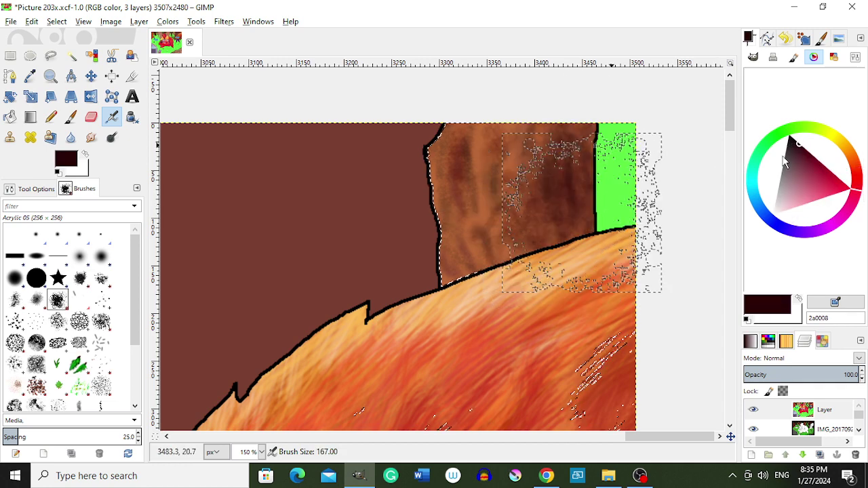
left_click(816, 185)
left_click_drag(576, 231, 543, 175)
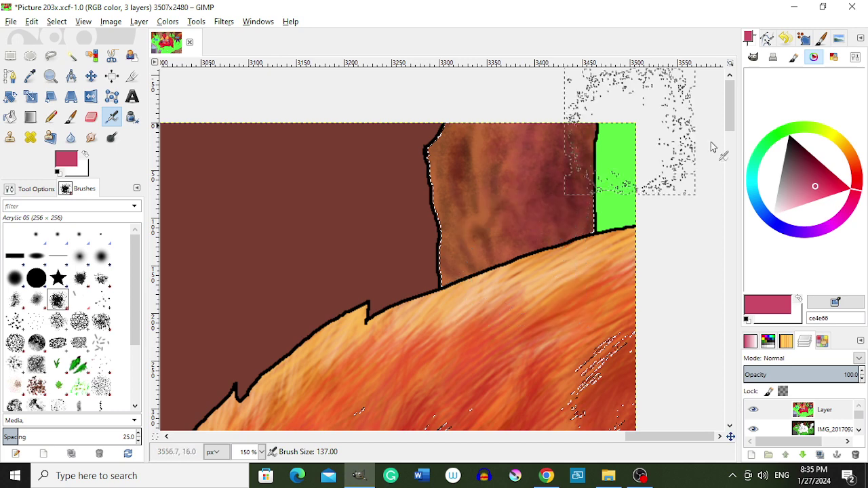
Brush light pink highlights onto the bark, undoing a trial near-white stroke
left_click(857, 165)
left_click(816, 202)
mouse_move(475, 271)
left_mouse_down()
mouse_move(459, 131)
mouse_move(473, 315)
left_mouse_up()
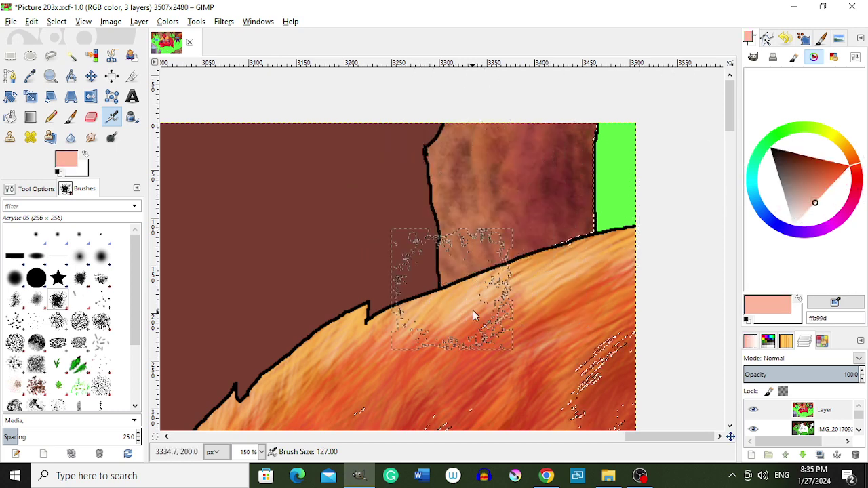
left_click(798, 220)
left_click_drag(469, 232, 501, 254)
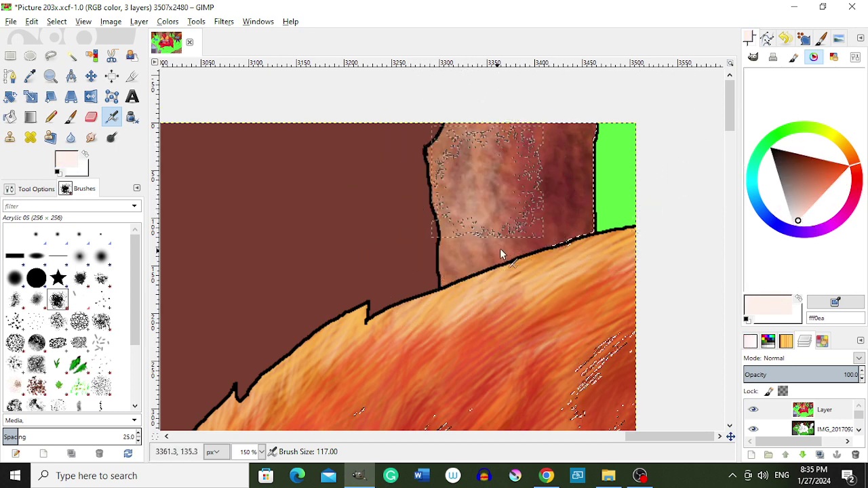
key("ctrl+z")
Lighten the lower bark with a deeper peach using a smaller brush
left_click(810, 210)
left_click(843, 154)
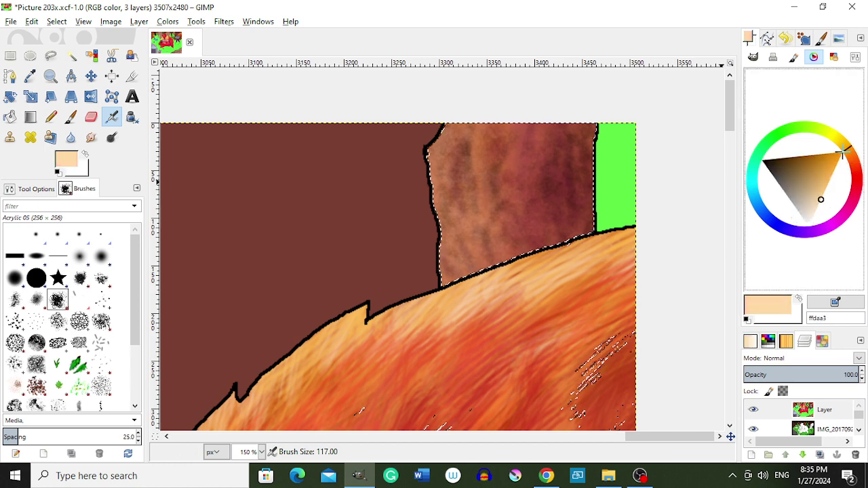
left_click(823, 196)
key("bracketleft")
key("bracketleft")
key("bracketleft")
key("bracketleft")
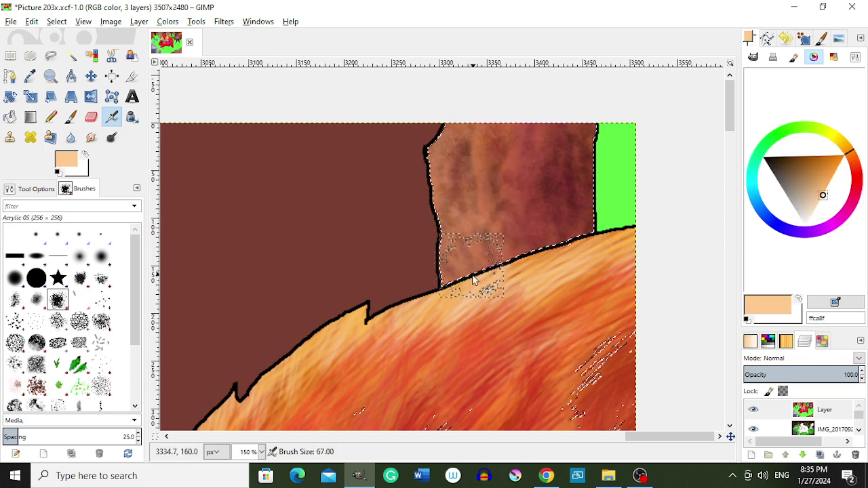
left_click_drag(473, 279, 462, 231)
Try orange and golden tones, then paint a muted reddish-brown stroke on the trunk's upper left
left_click(818, 202)
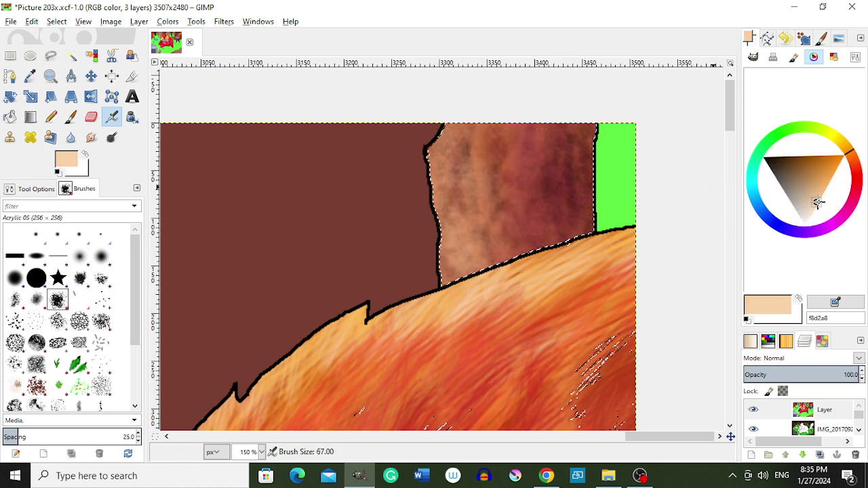
left_click(827, 184)
key("bracketleft")
key("bracketleft")
key("bracketleft")
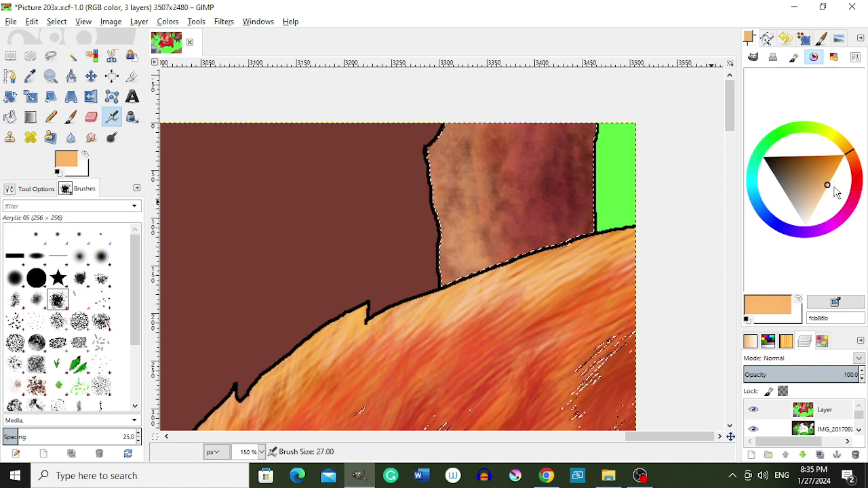
left_click(836, 170)
key("bracketleft")
key("bracketleft")
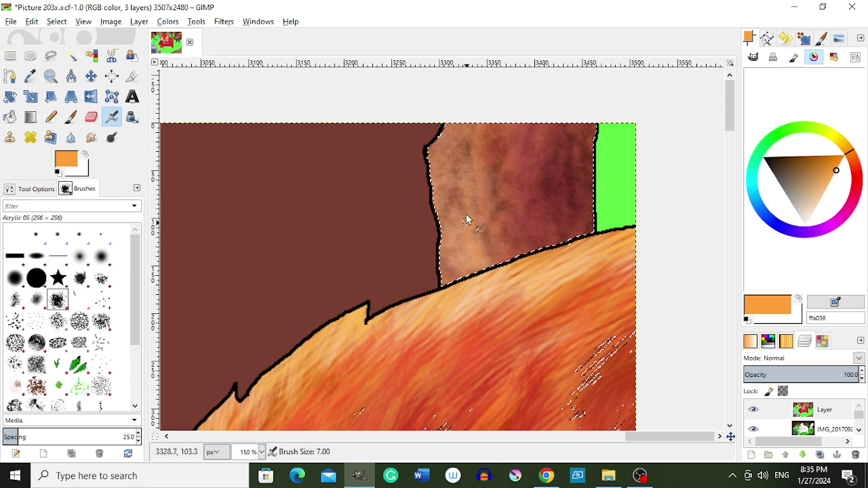
key("bracketright")
key("bracketright")
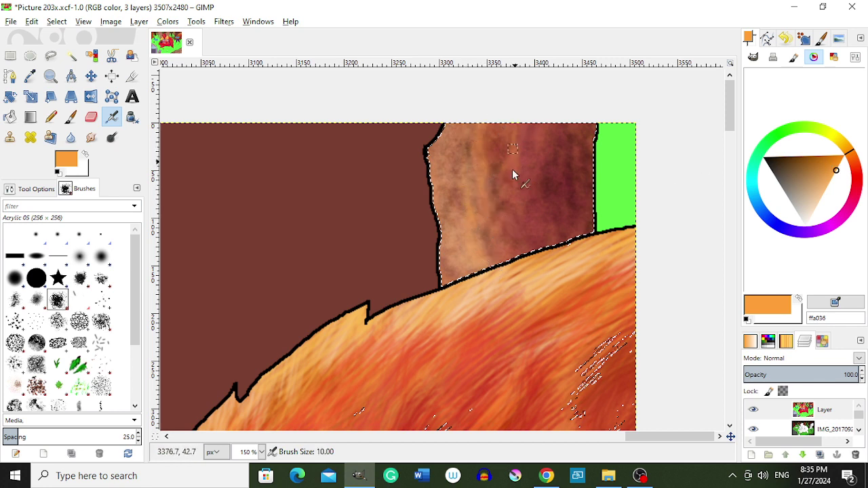
left_click(609, 178, "ctrl")
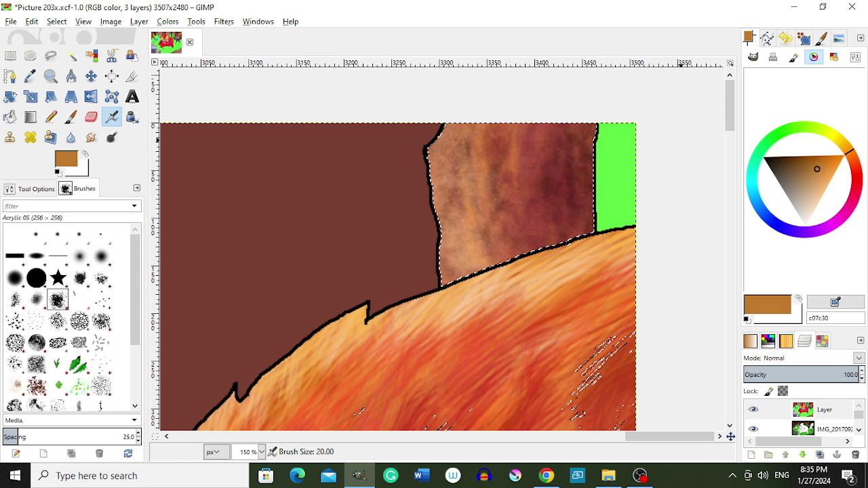
left_click(859, 166)
left_click(831, 186)
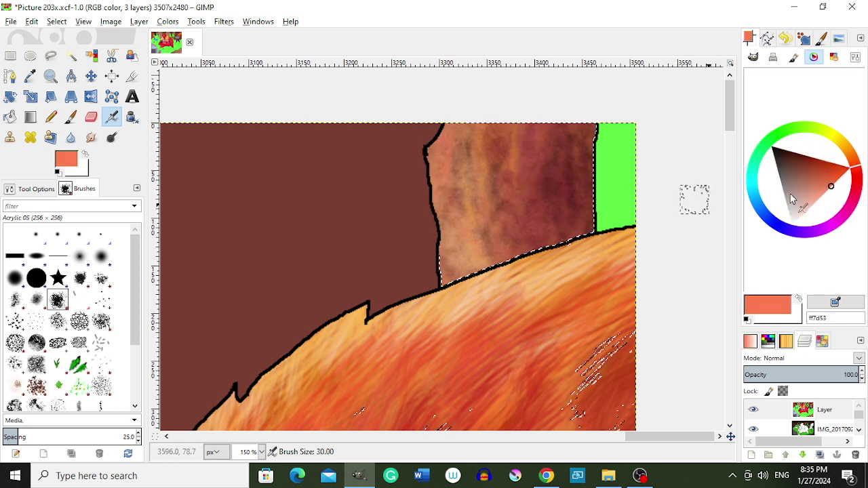
left_click(814, 180)
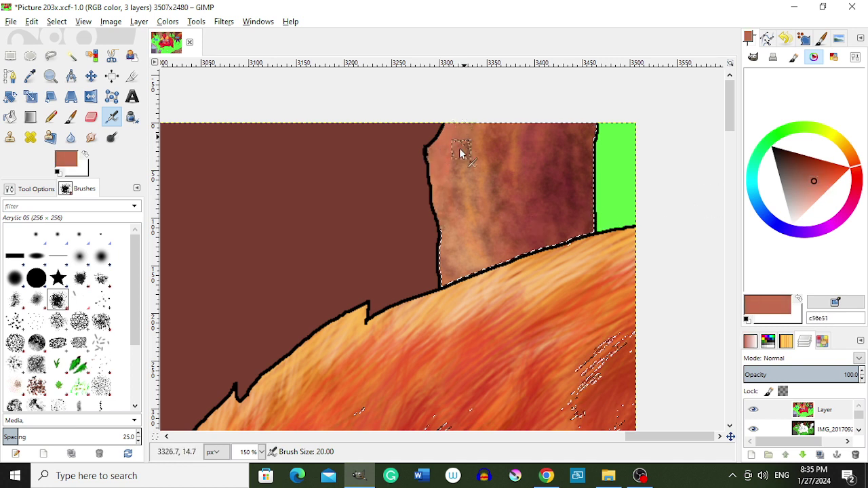
left_click_drag(459, 153, 457, 185)
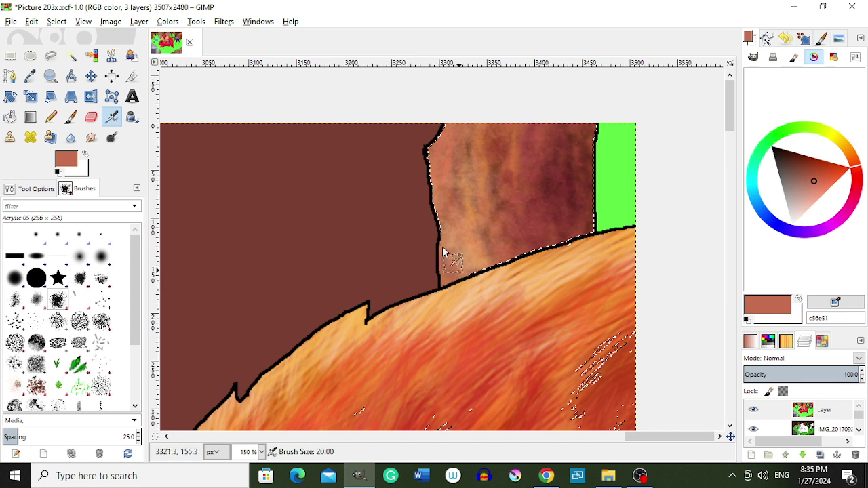
Sample a darker brown from the trunk and shift it to a redder, deeper shade
left_click(806, 168)
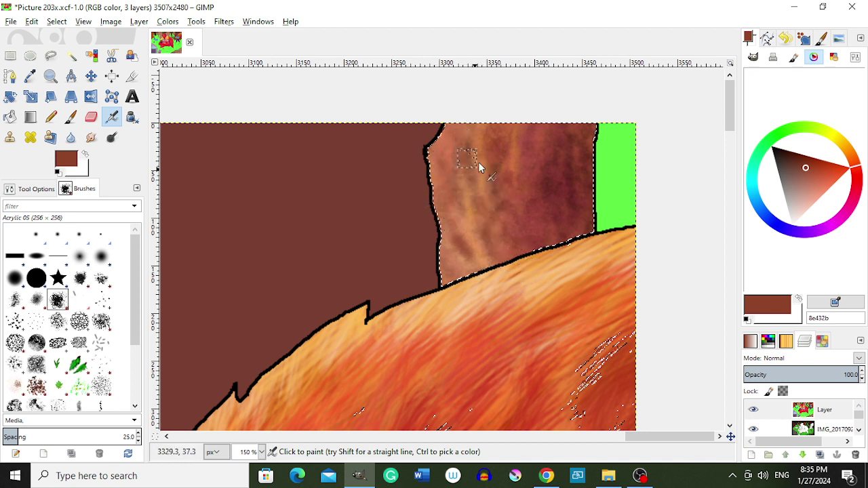
left_click(504, 196, "ctrl")
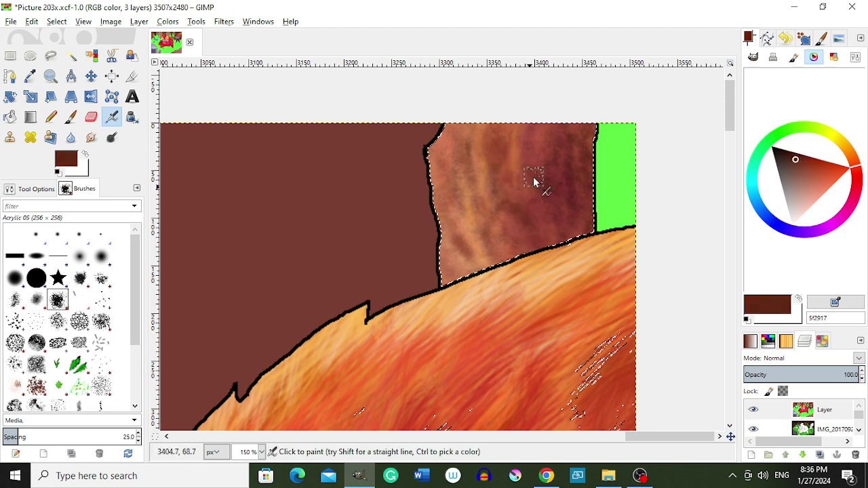
left_click(860, 190)
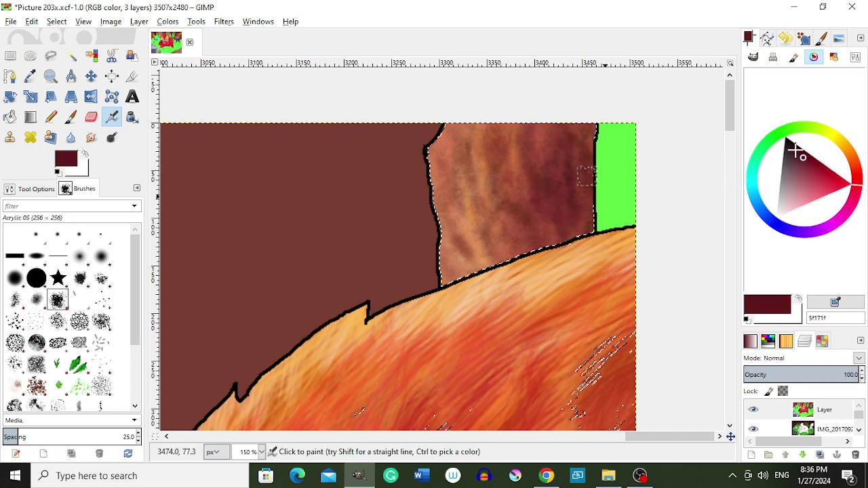
left_click(797, 152)
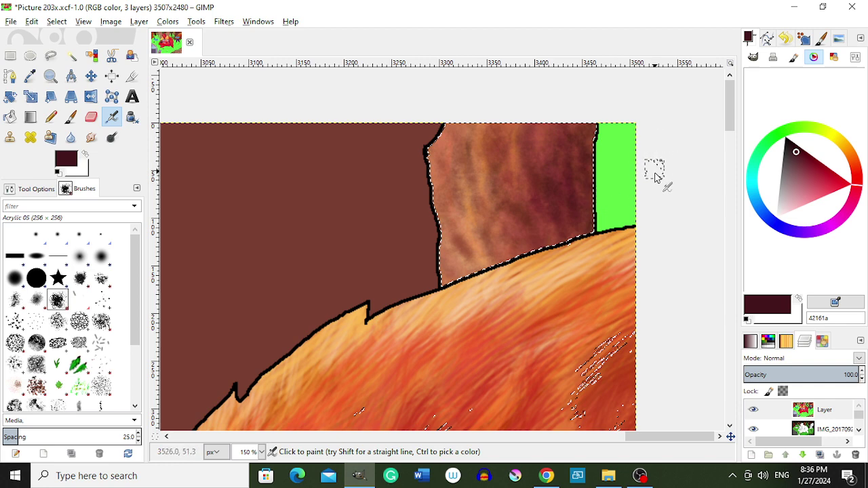
Select the whole brown background trunk area by colour
scroll(641, 183, "down", 1)
scroll(641, 184, "down", 1)
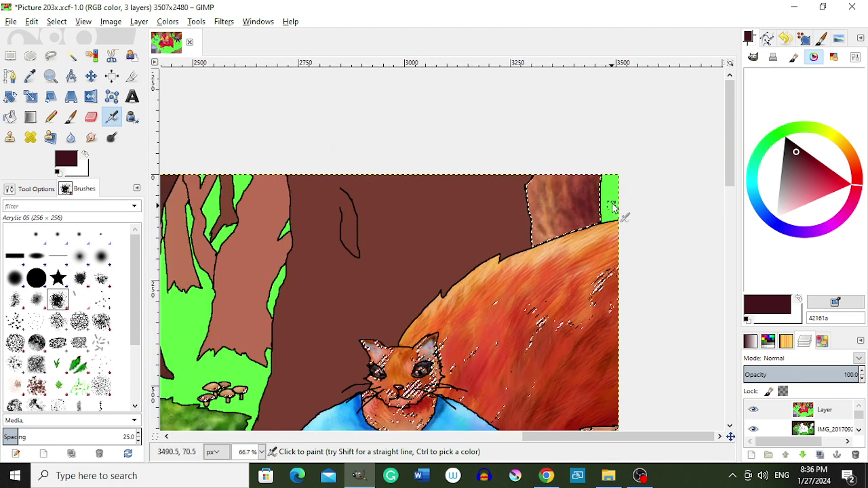
key("r")
scroll(608, 204, "down", 1)
scroll(571, 239, "down", 1)
scroll(548, 248, "down", 1)
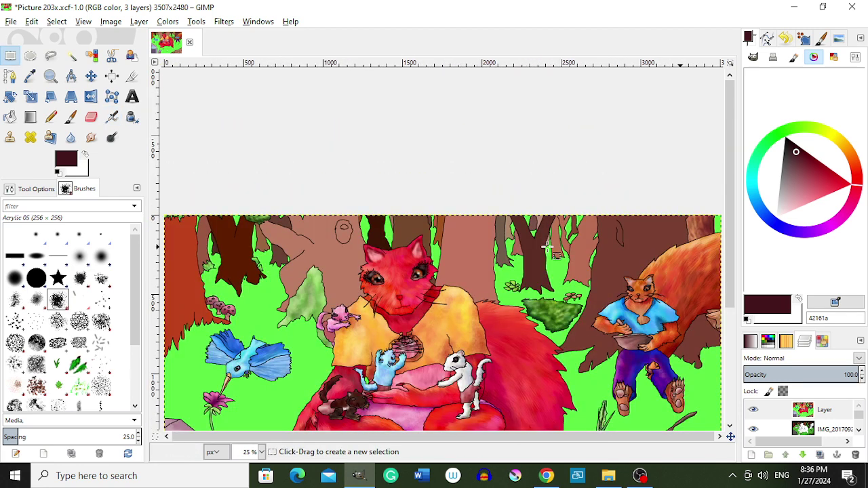
key("shift+o")
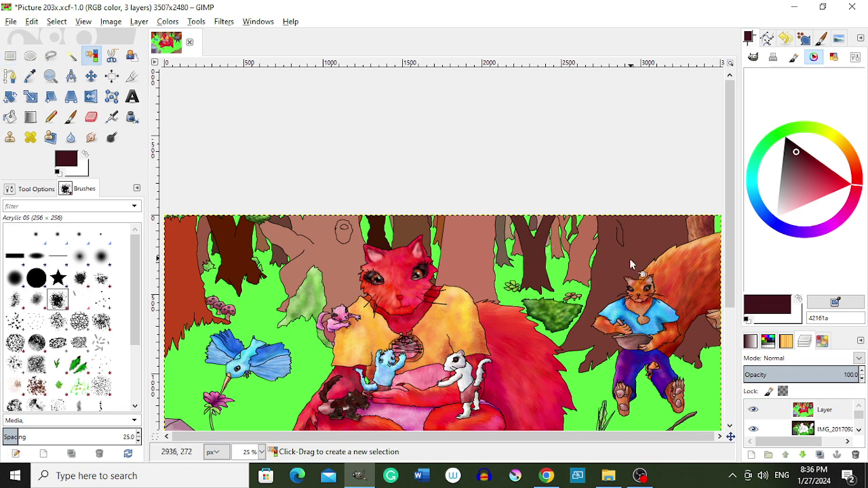
left_click(644, 261)
Subtract the cook squirrel's bowl and bowl rim from the trunk selection
scroll(649, 255, "up", 1)
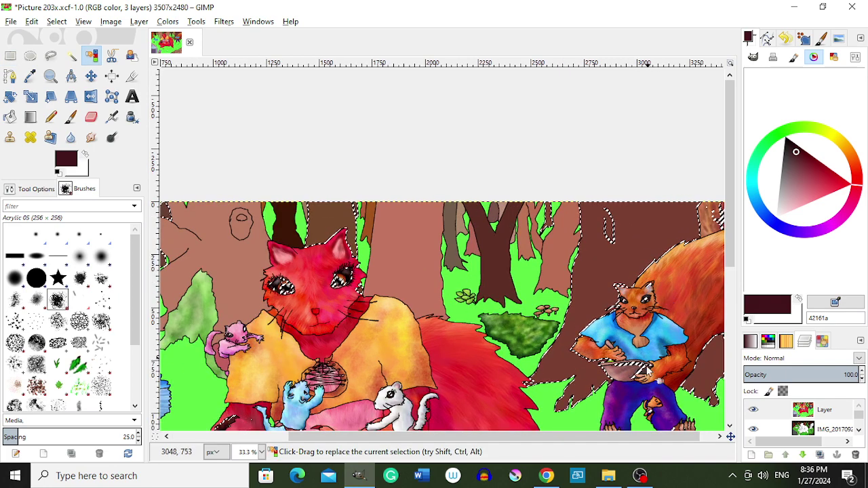
scroll(645, 366, "up", 2)
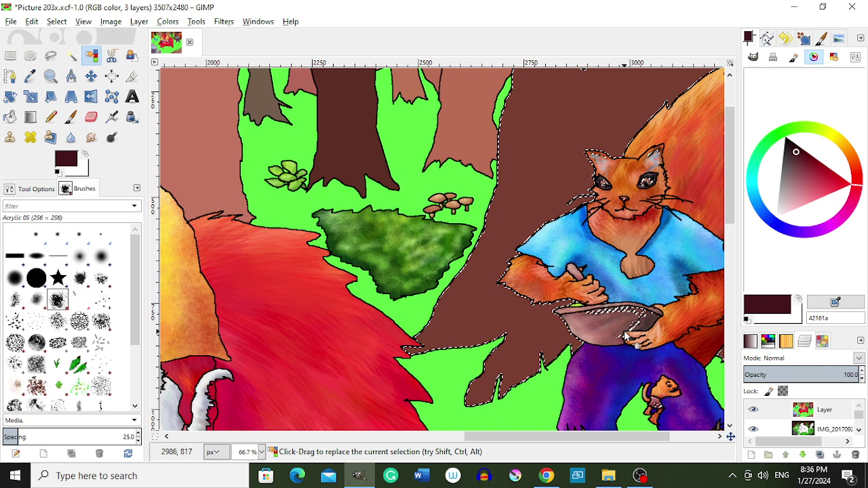
key("r")
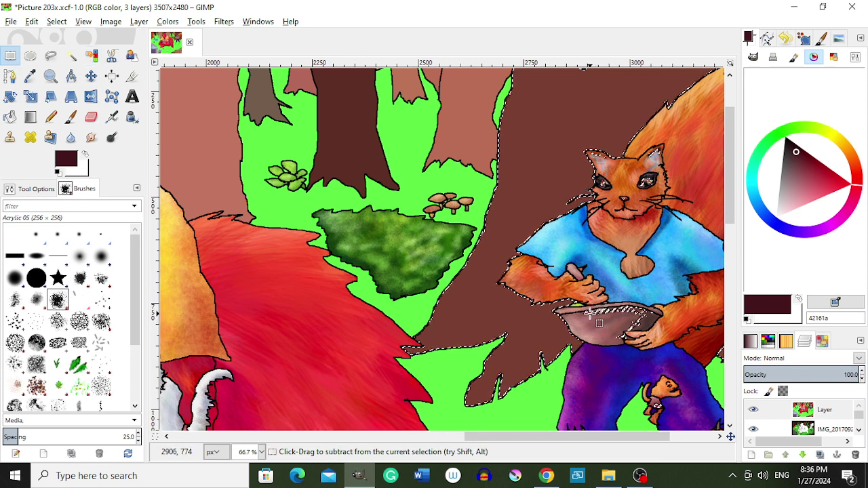
left_click_drag(578, 305, 663, 348)
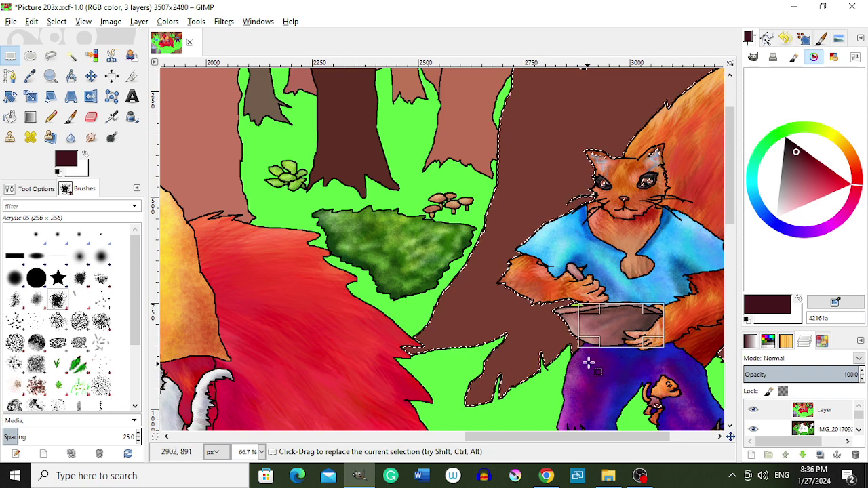
scroll(587, 360, "up", 2)
scroll(588, 359, "up", 1)
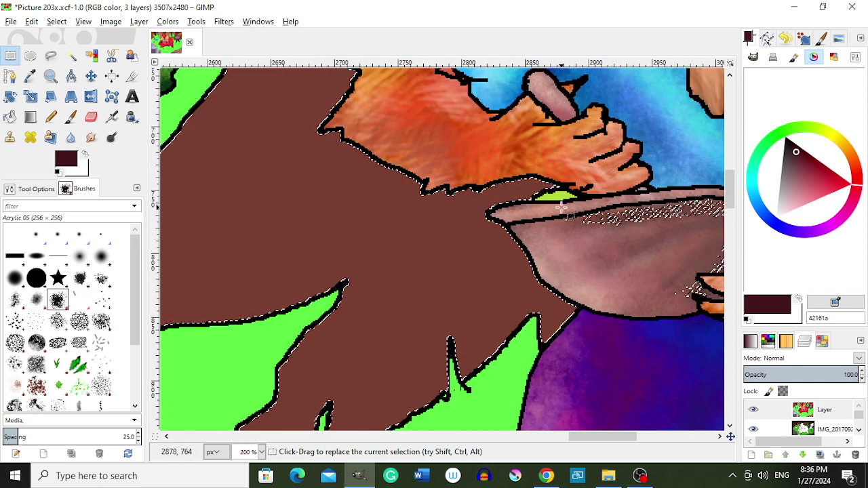
left_click_drag(558, 209, 674, 241)
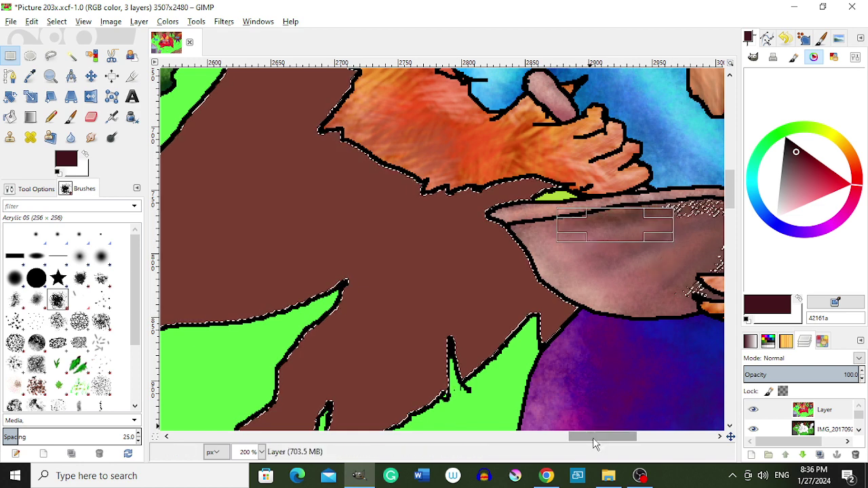
left_click_drag(593, 437, 637, 437)
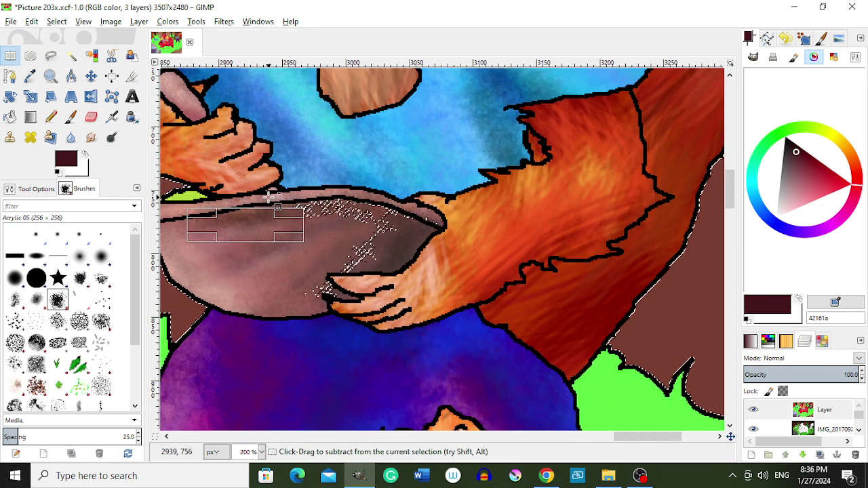
mouse_move(271, 198)
left_mouse_down()
mouse_move(419, 264)
mouse_move(445, 320)
left_mouse_up()
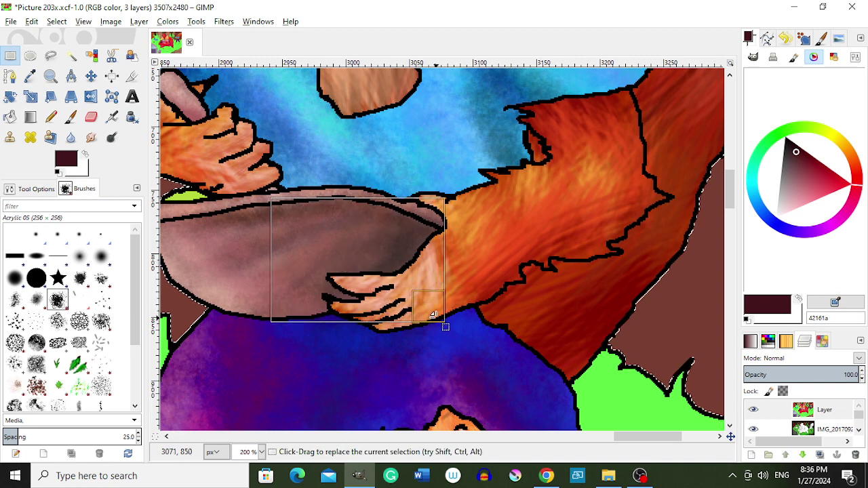
Subtract the squirrel's face and both ears from the selection
scroll(441, 353, "down", 1)
scroll(407, 238, "down", 2)
scroll(397, 180, "up", 1)
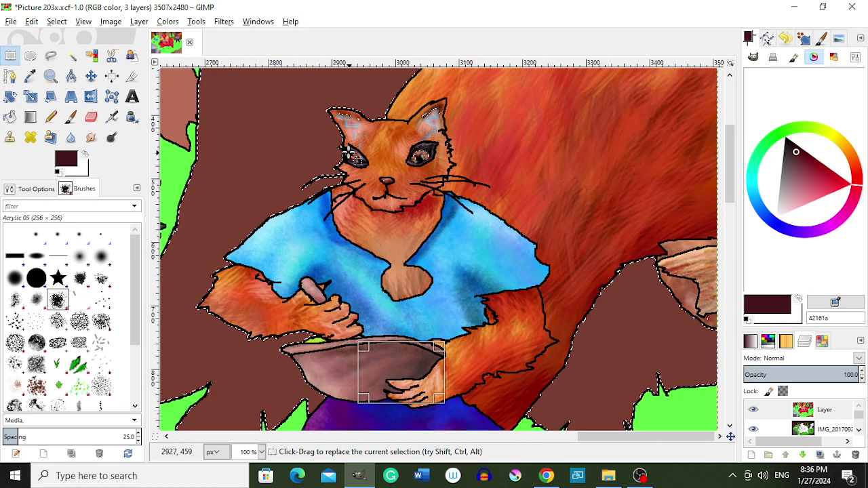
left_click_drag(350, 147, 450, 198)
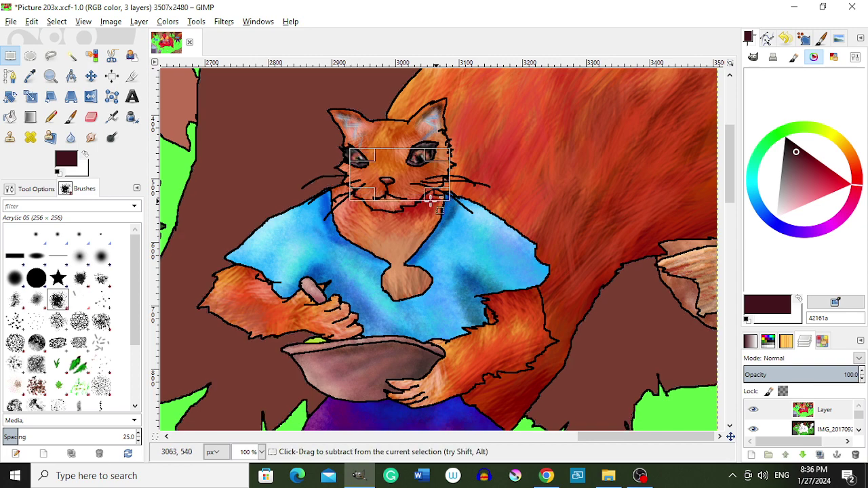
scroll(457, 128, "up", 1)
scroll(407, 100, "up", 2)
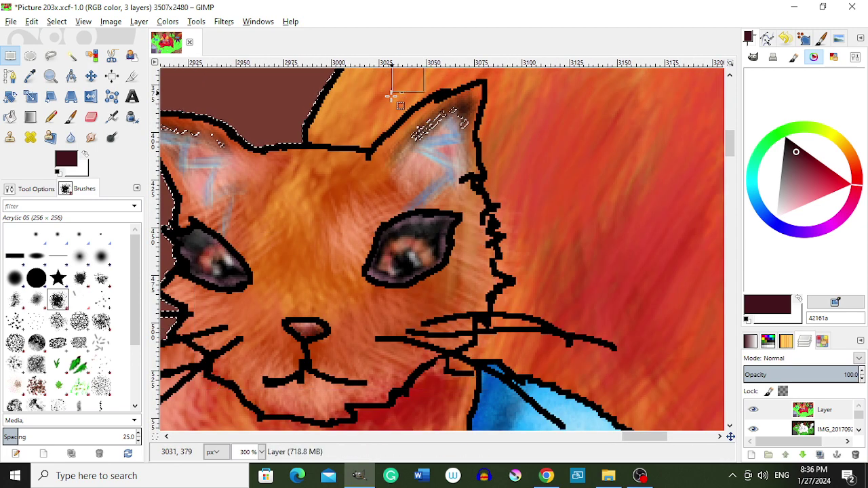
left_click_drag(389, 91, 480, 155)
scroll(264, 169, "down", 1)
scroll(278, 172, "up", 1)
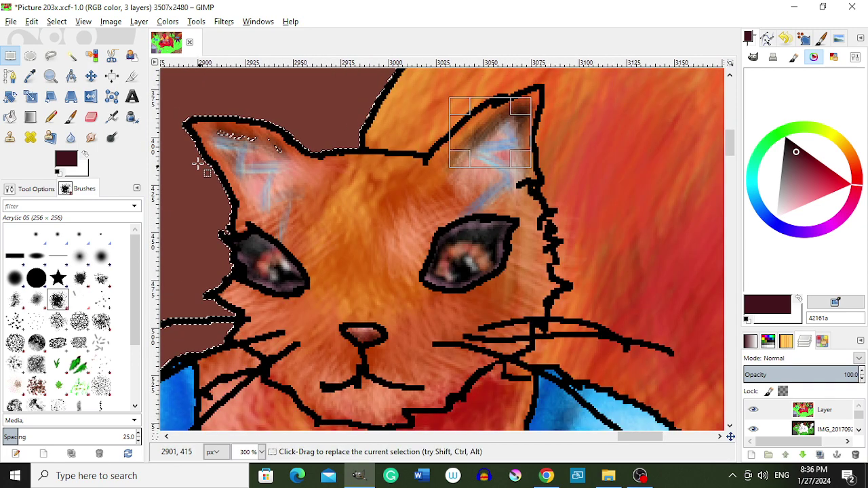
left_click_drag(200, 122, 291, 160)
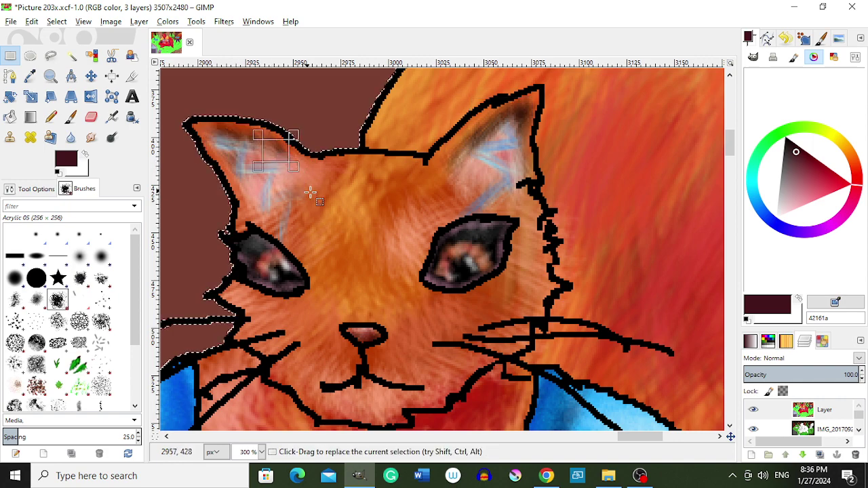
Trim a small area beside the squirrel's tail out of the selection
scroll(333, 198, "down", 1)
scroll(349, 197, "down", 1)
scroll(367, 180, "down", 1)
scroll(367, 180, "down", 1)
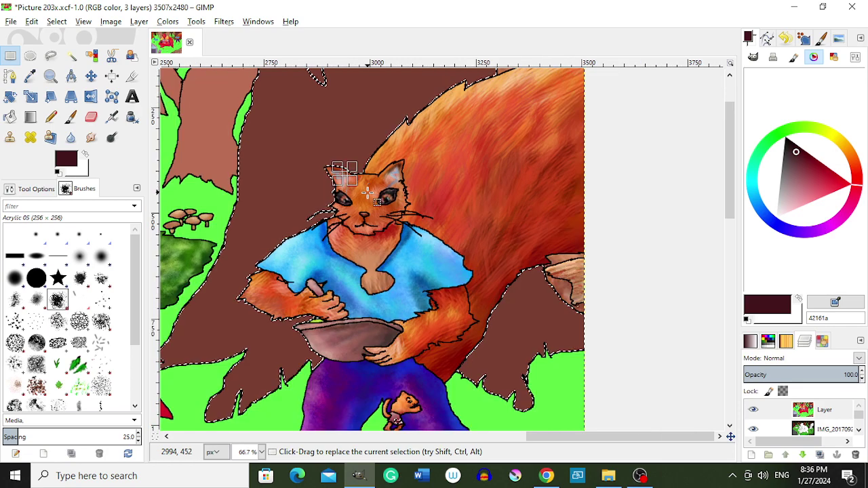
scroll(485, 280, "down", 1)
scroll(607, 301, "up", 1)
scroll(607, 300, "up", 3)
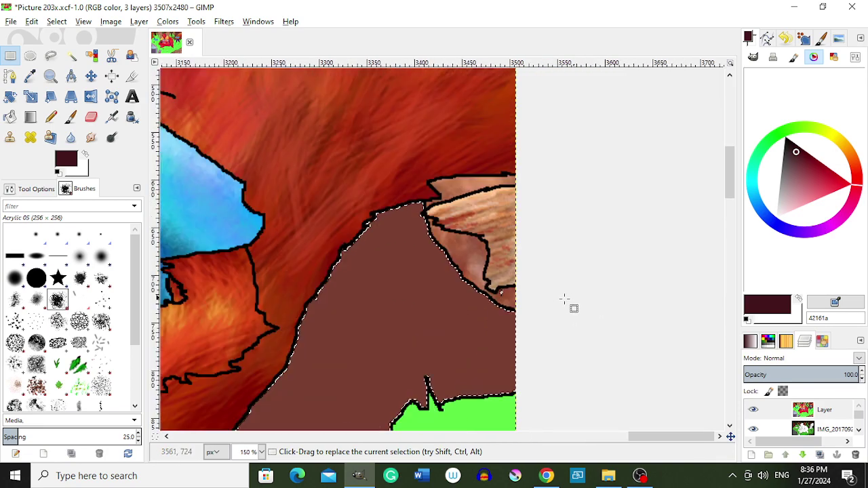
scroll(566, 304, "up", 2)
left_click_drag(479, 270, 525, 296)
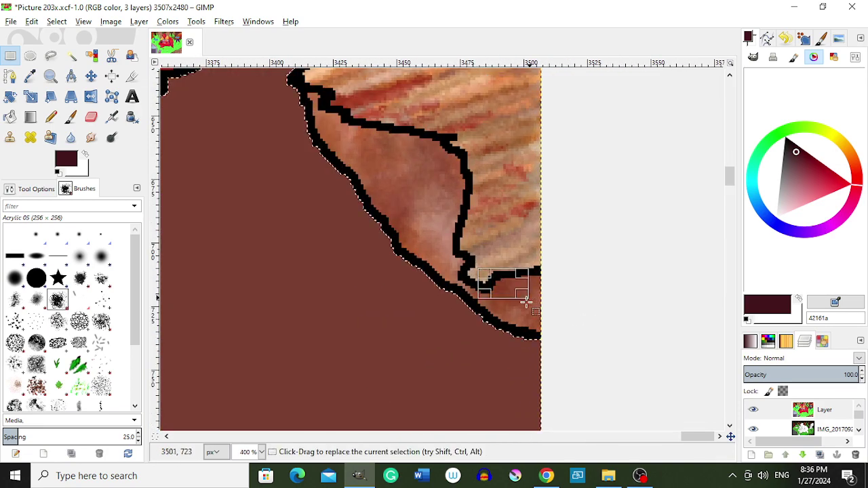
Remove the top-right corner area from the trunk selection
scroll(471, 249, "down", 4)
scroll(475, 189, "down", 2)
scroll(476, 189, "down", 1)
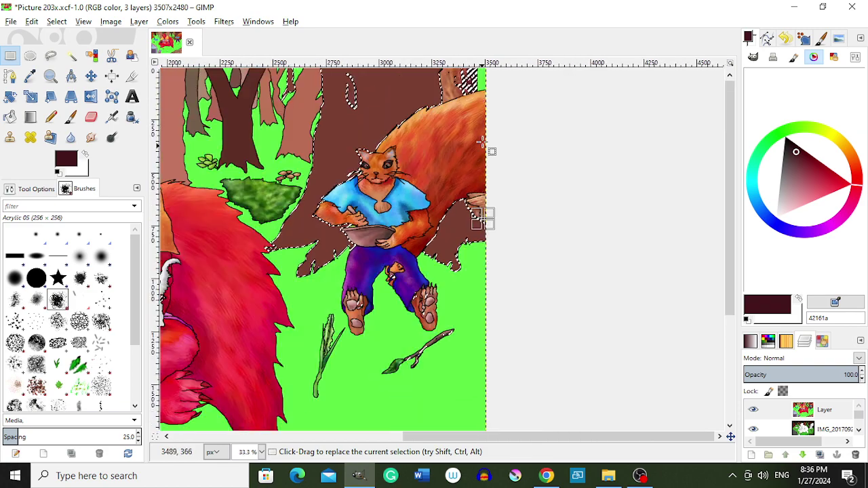
scroll(474, 129, "down", 2)
scroll(645, 188, "up", 1)
scroll(685, 98, "up", 1)
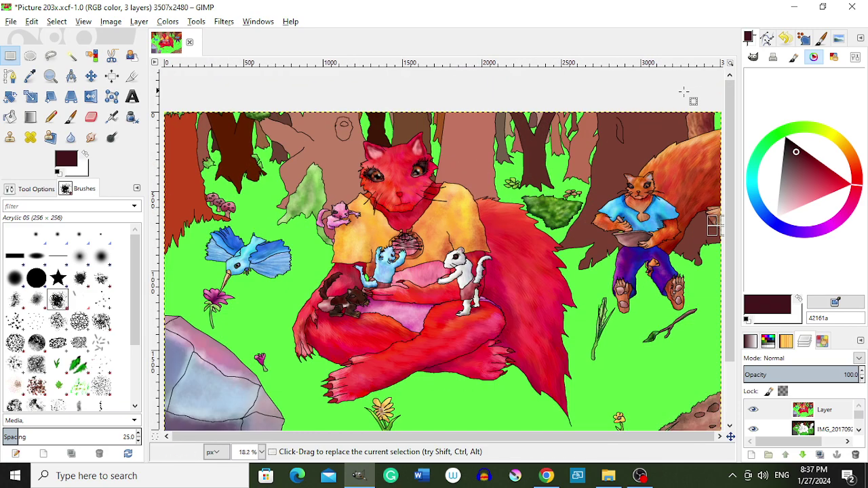
scroll(685, 98, "up", 1)
scroll(685, 98, "up", 1)
left_click_drag(512, 440, 568, 441)
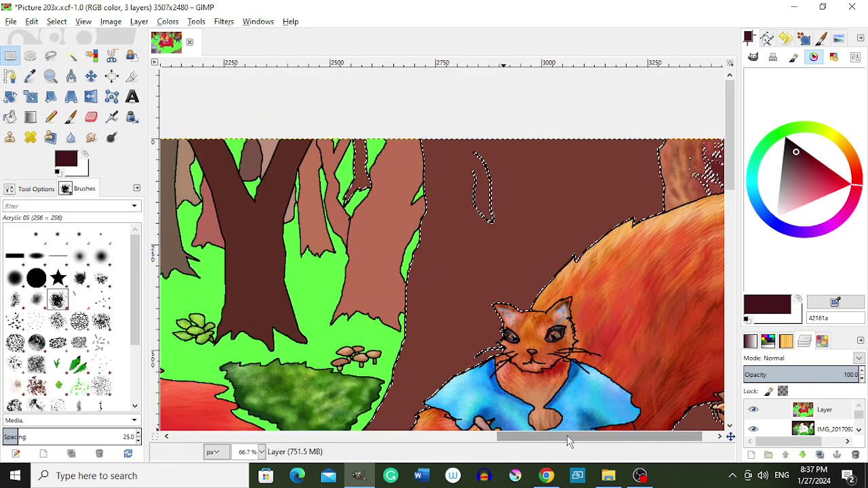
left_click_drag(652, 127, 748, 226)
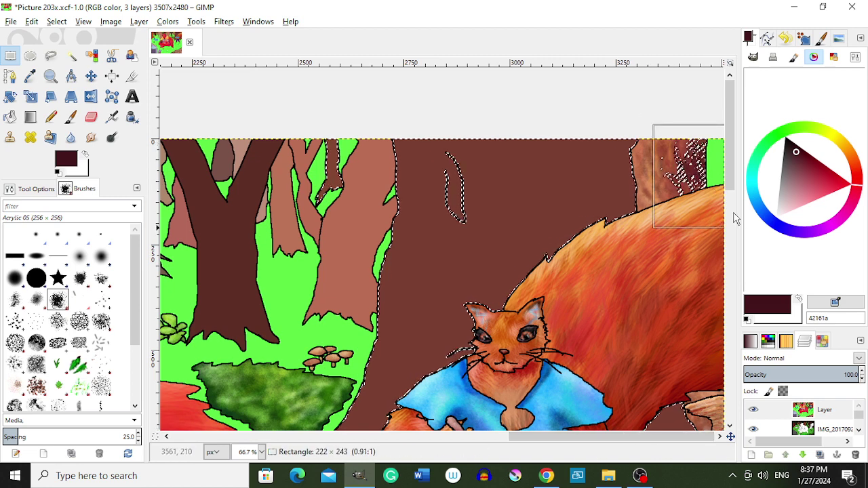
Remove part of a background tree from the selection and centre the trunk in view
scroll(527, 221, "down", 1)
scroll(536, 292, "down", 1)
scroll(536, 292, "up", 1)
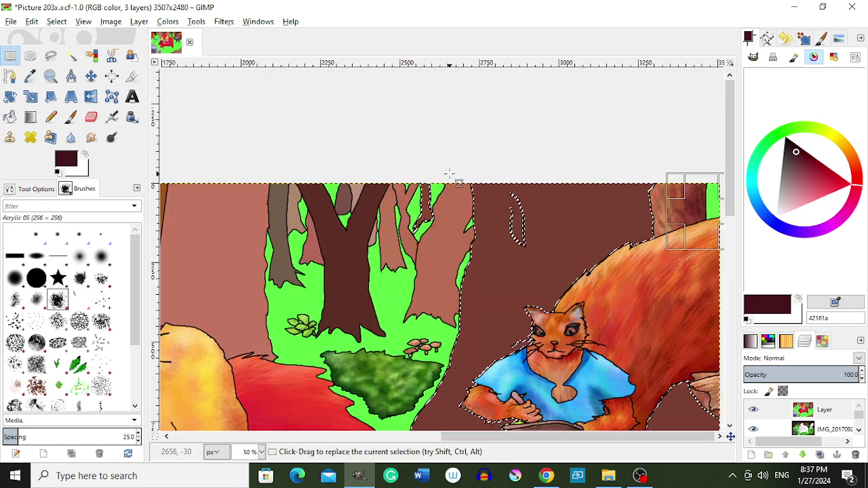
left_click_drag(436, 173, 394, 256)
scroll(461, 203, "down", 2)
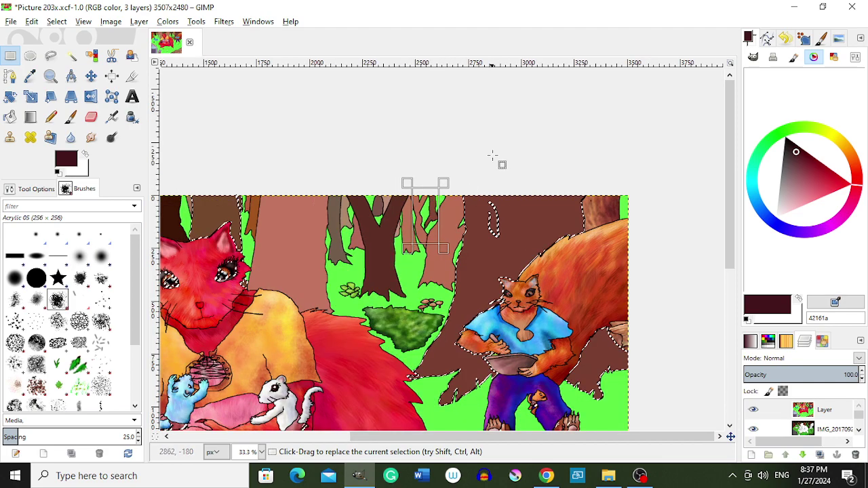
scroll(500, 203, "up", 1)
scroll(658, 257, "down", 1)
scroll(658, 256, "up", 1)
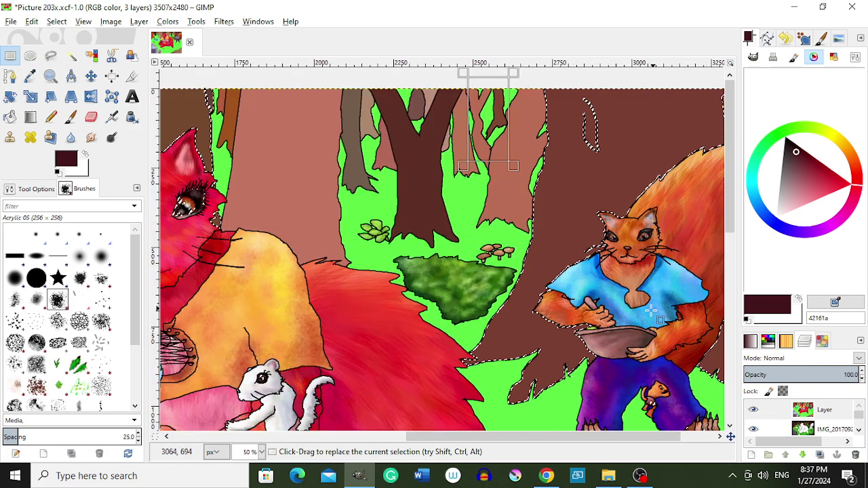
left_click_drag(604, 442, 644, 444)
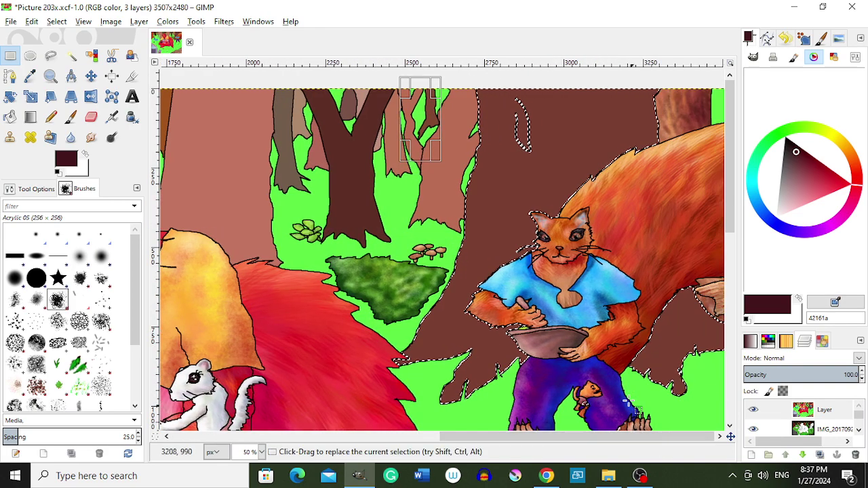
left_click(691, 331)
Sample near-black and, with the acrylic brush, shade the trunk base up toward the cat
key("ctrl+z")
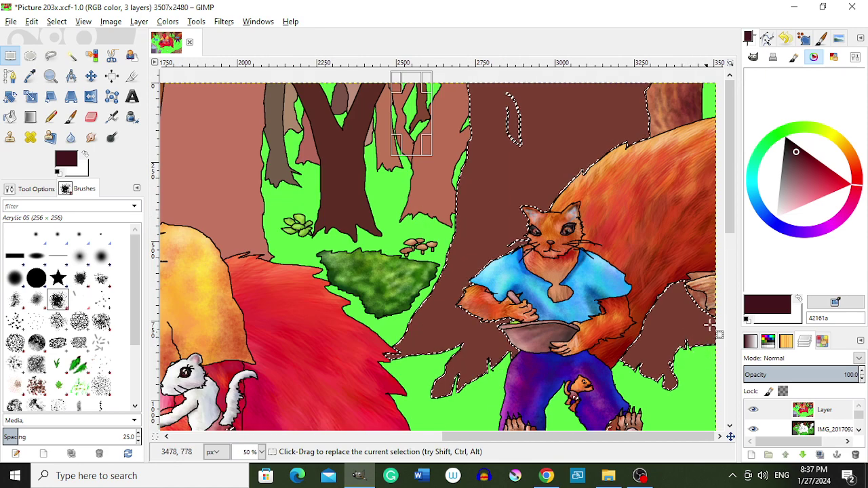
key("o")
left_click(519, 241)
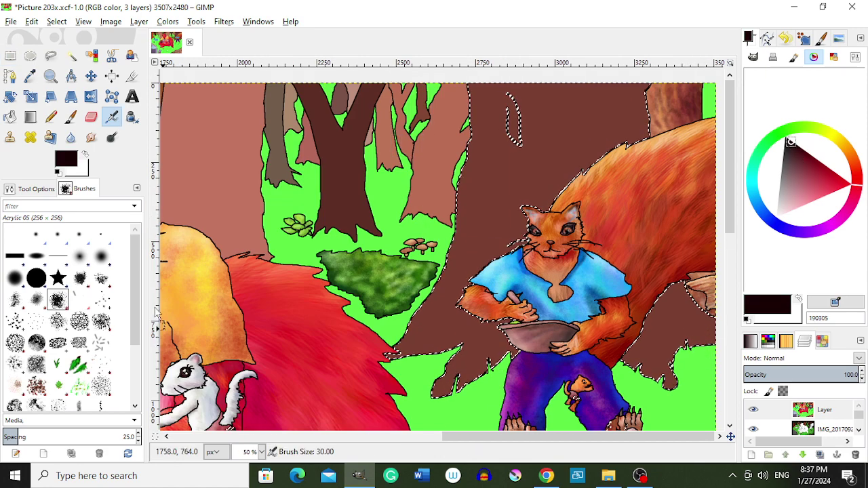
left_click(79, 278)
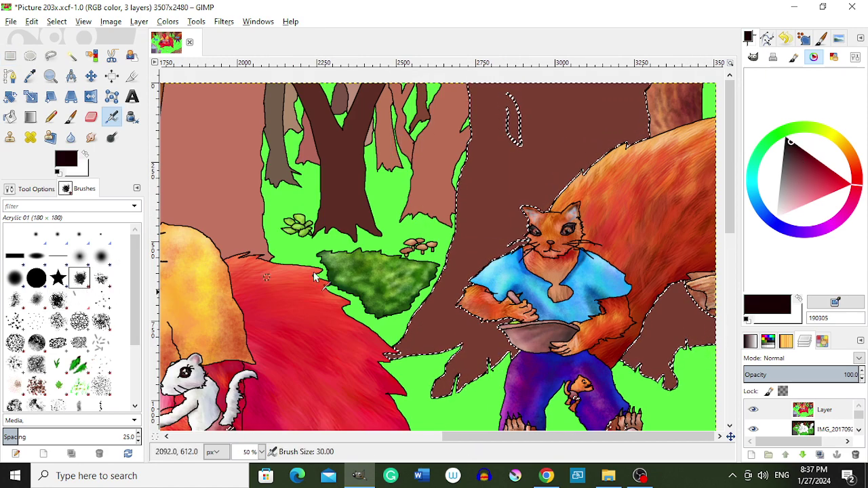
left_click_drag(470, 355, 493, 309)
key("bracketright")
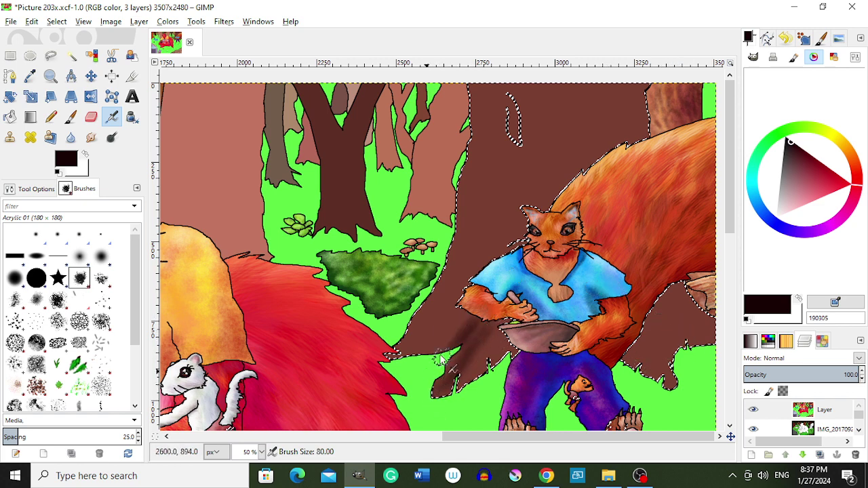
mouse_move(440, 359)
left_mouse_down()
mouse_move(475, 291)
mouse_move(486, 226)
mouse_move(507, 219)
mouse_move(515, 176)
left_mouse_up()
Darken the trunk beside and right of the squirrel's tail and near the top
left_click_drag(675, 373, 668, 321)
left_click_drag(671, 370, 711, 362)
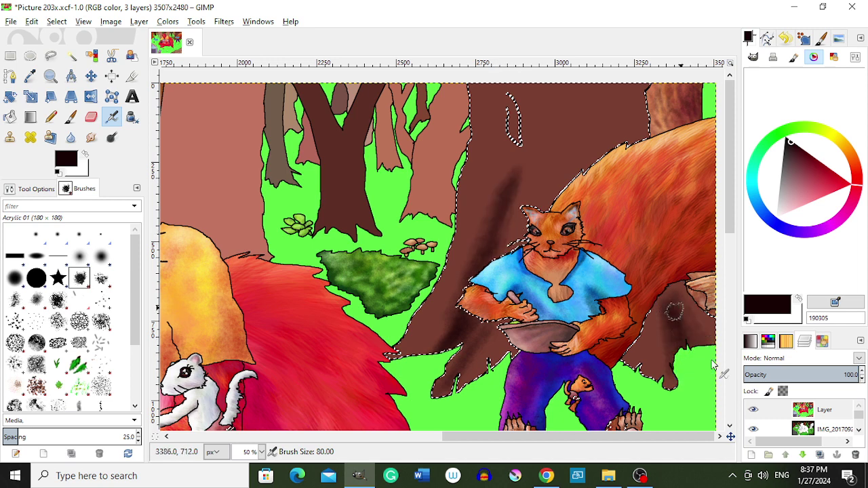
left_click_drag(670, 309, 686, 332)
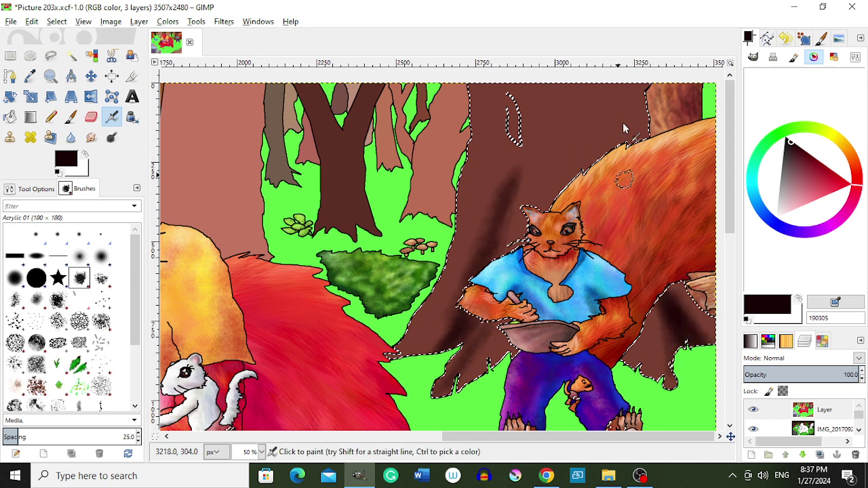
mouse_move(623, 102)
left_mouse_down()
mouse_move(625, 190)
mouse_move(639, 68)
left_mouse_up()
Shade the trunk left of the tail with an almost black red-brown
left_click(588, 153, "ctrl")
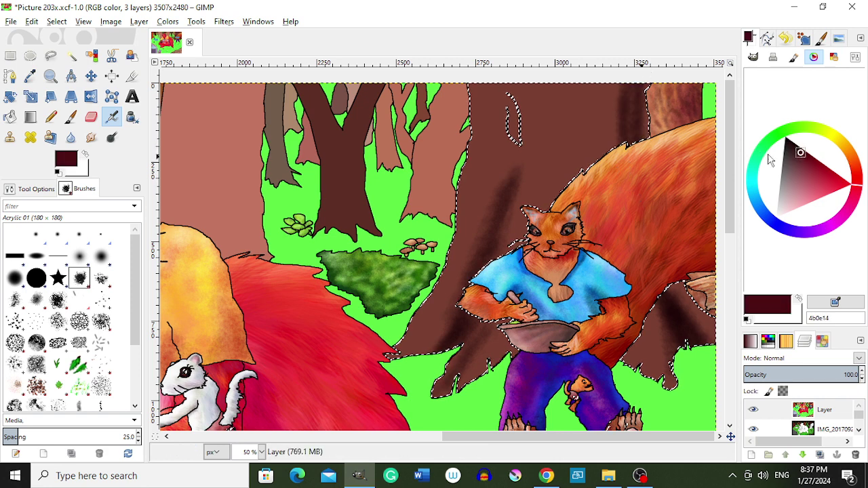
left_click_drag(597, 166, 611, 87)
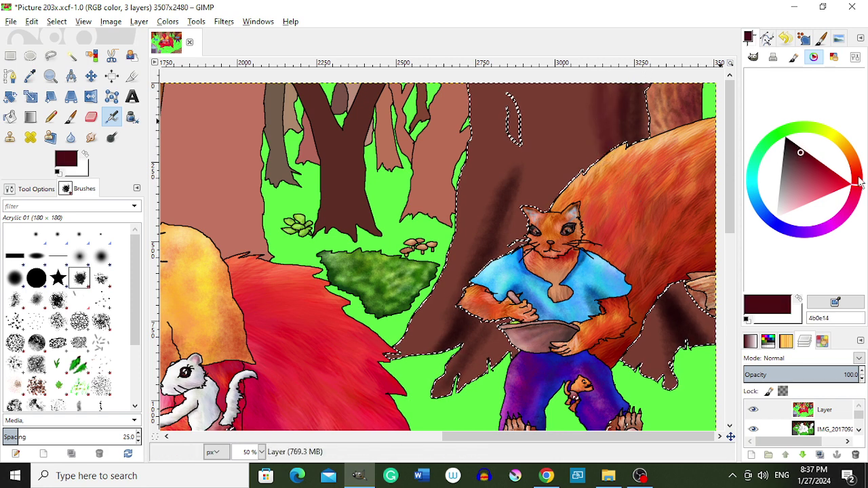
left_click(798, 153)
left_click_drag(613, 180, 600, 95)
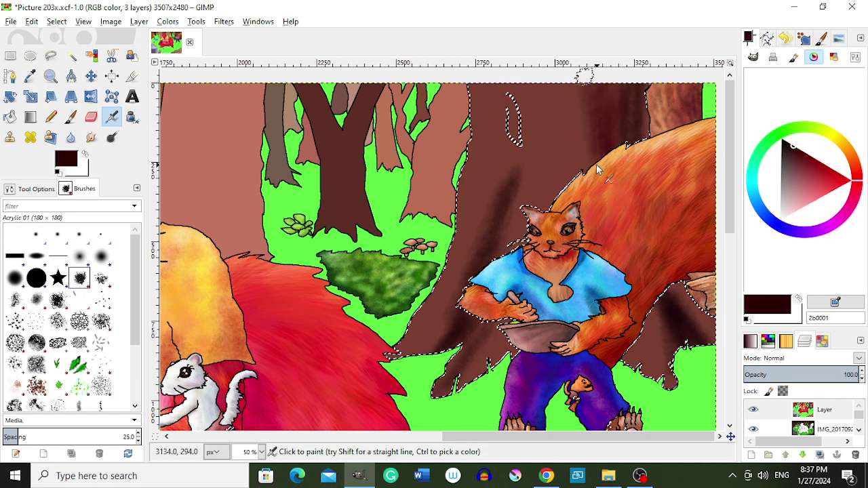
left_click_drag(590, 183, 574, 134)
mouse_move(569, 194)
left_mouse_down()
mouse_move(580, 78)
mouse_move(550, 99)
left_mouse_up()
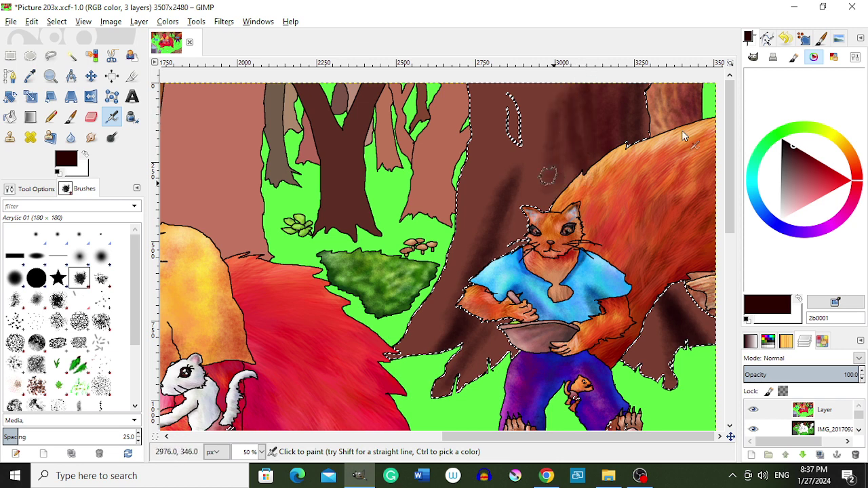
left_click(857, 169)
left_click(796, 154)
Paint brown trunk strokes, then darken the small knot near the top with near-black brown
left_click_drag(557, 204, 559, 78)
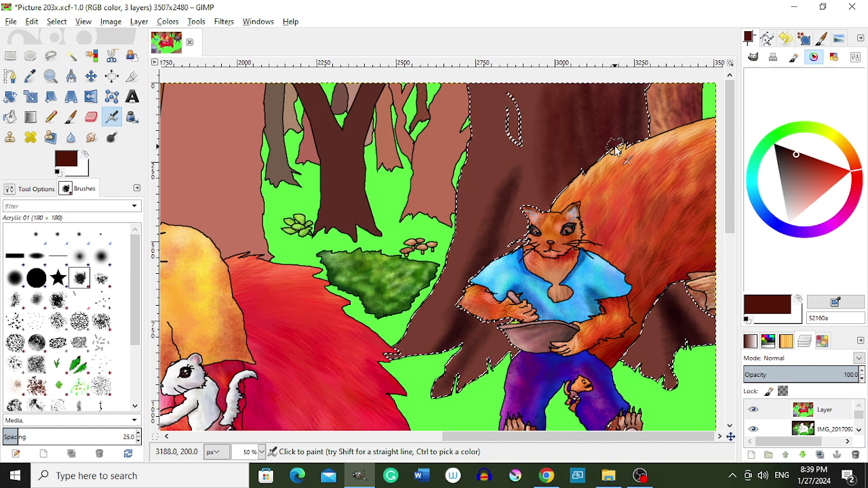
mouse_move(534, 108)
left_mouse_down()
mouse_move(519, 139)
mouse_move(514, 119)
left_mouse_up()
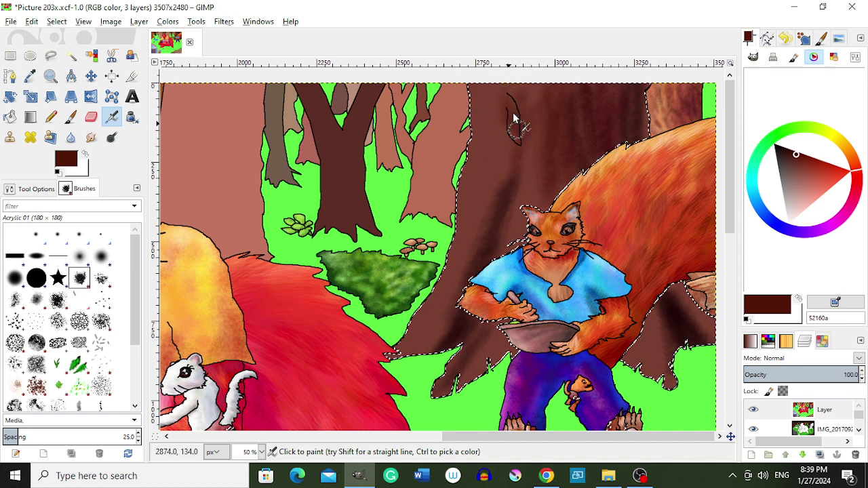
left_click_drag(796, 157, 783, 146)
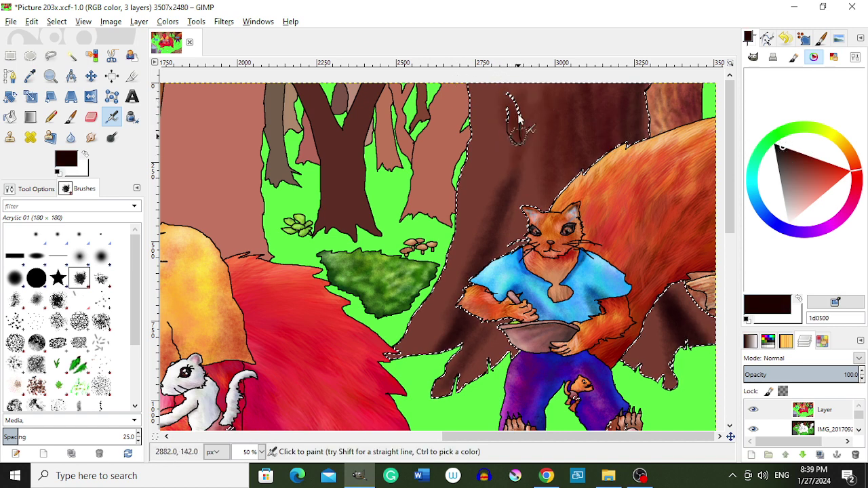
mouse_move(519, 120)
left_mouse_down()
mouse_move(514, 107)
mouse_move(514, 136)
left_mouse_up()
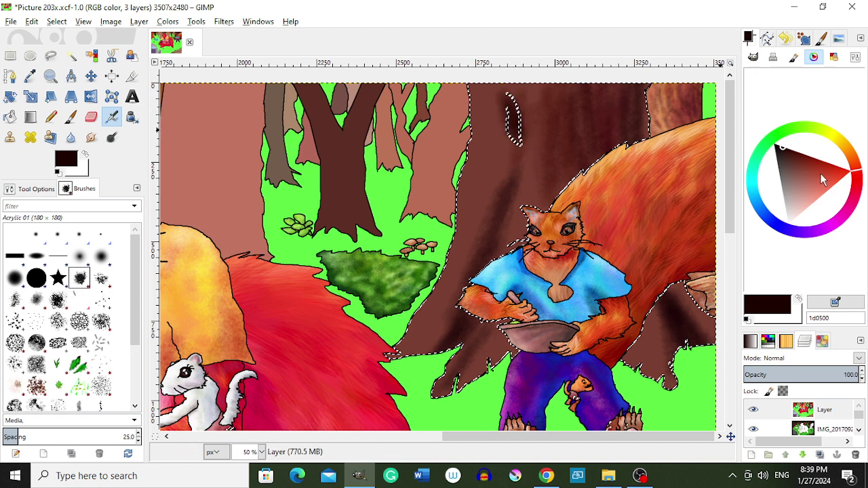
Brush pink, pale peach and light orange highlights along the trunk's left edge
left_click(808, 196)
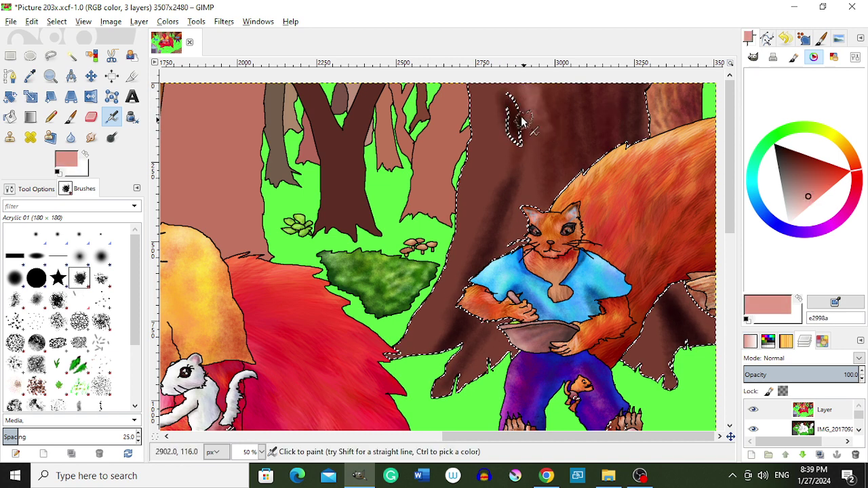
mouse_move(475, 85)
left_mouse_down()
mouse_move(464, 222)
mouse_move(438, 299)
mouse_move(440, 347)
mouse_move(422, 339)
mouse_move(472, 365)
mouse_move(456, 387)
left_mouse_up()
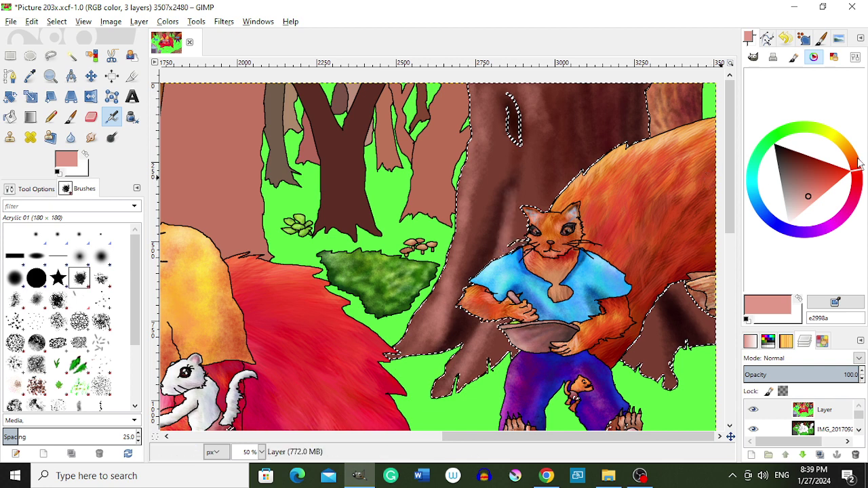
left_click(510, 239, "ctrl")
mouse_move(483, 311)
left_mouse_down()
mouse_move(484, 329)
mouse_move(441, 378)
mouse_move(491, 277)
mouse_move(526, 124)
left_mouse_up()
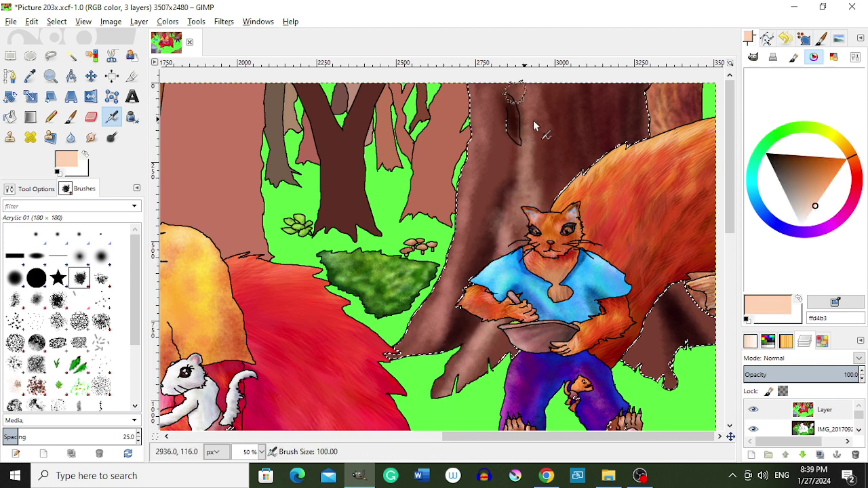
left_click(827, 188)
left_click_drag(498, 238, 475, 102)
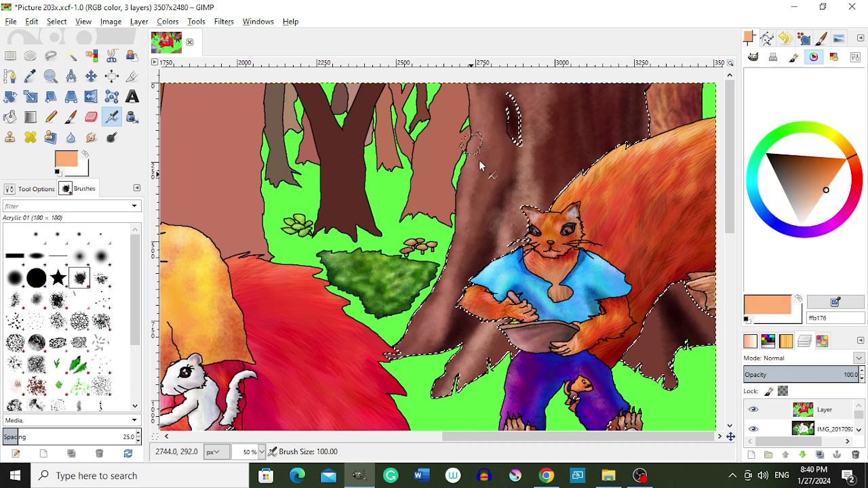
left_click_drag(475, 196, 477, 90)
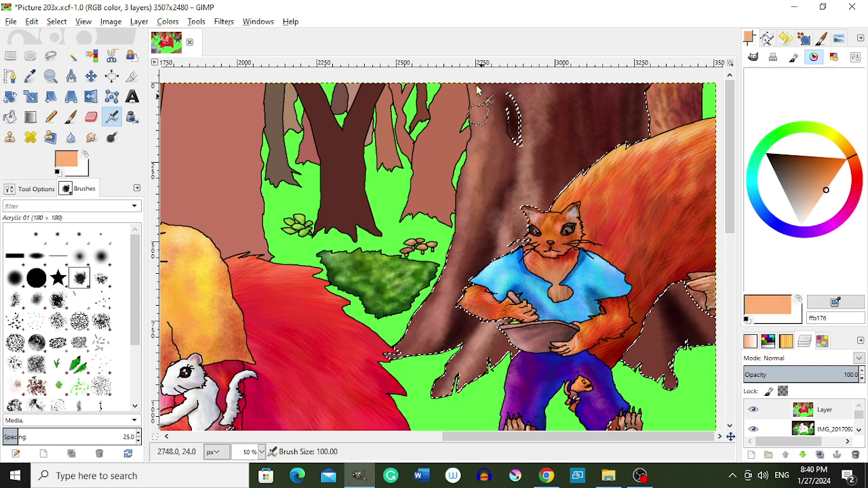
Add richer orange strokes lower on the trunk and recolour the top knot brick red
left_click(823, 177)
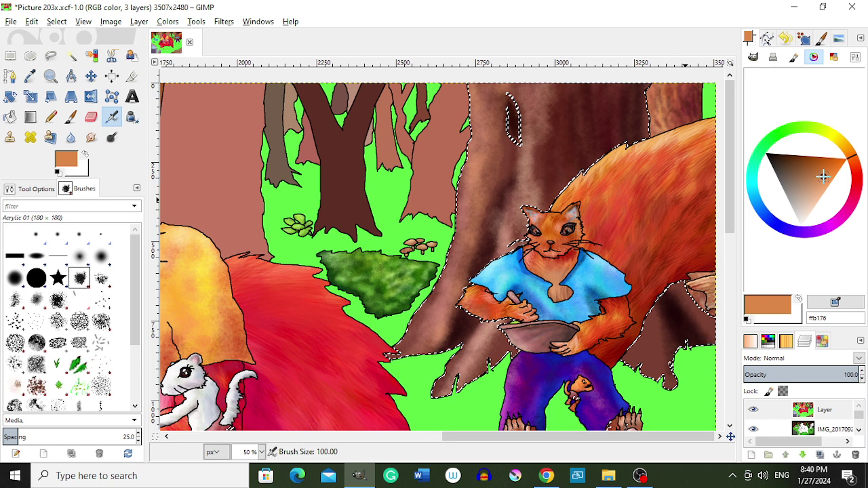
left_click(827, 184)
left_click_drag(532, 306, 506, 336)
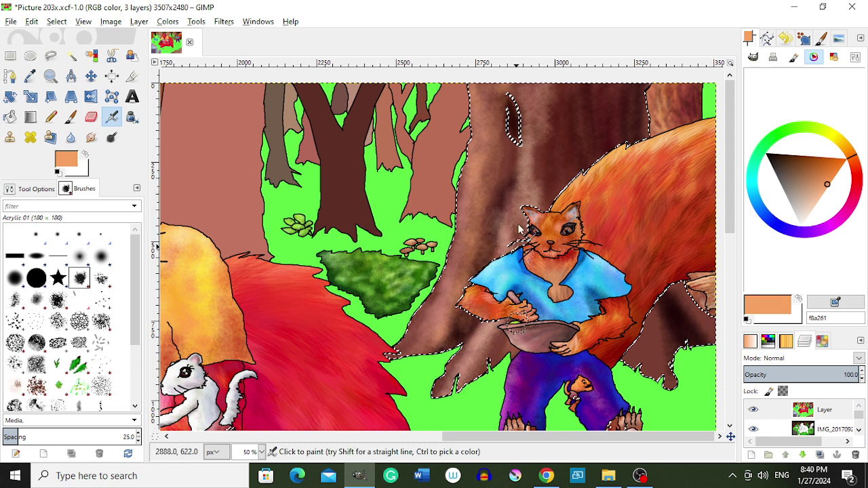
left_click(852, 159)
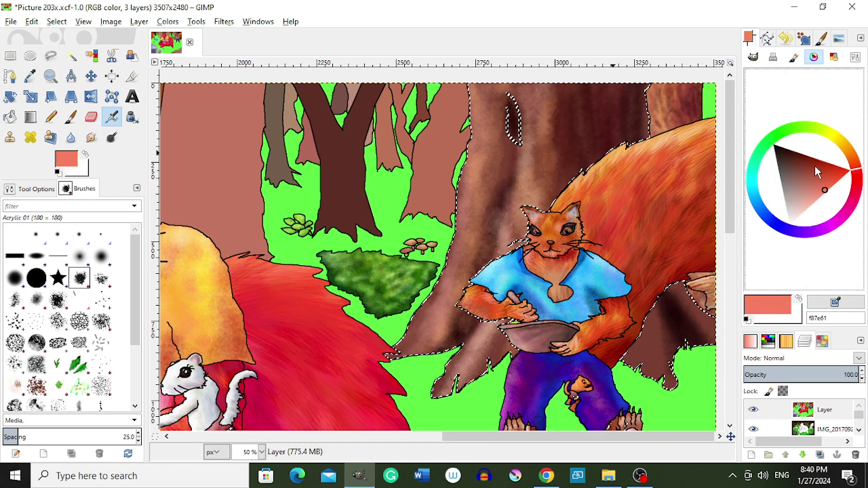
left_click(825, 170)
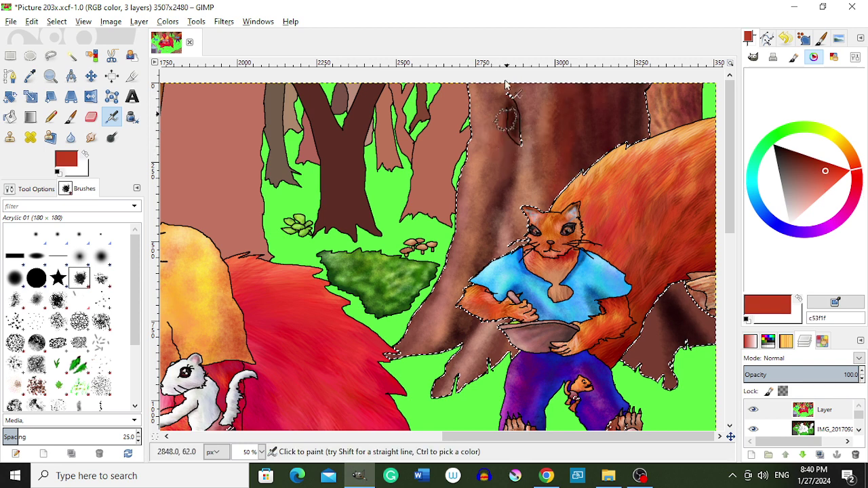
left_click_drag(505, 83, 478, 163)
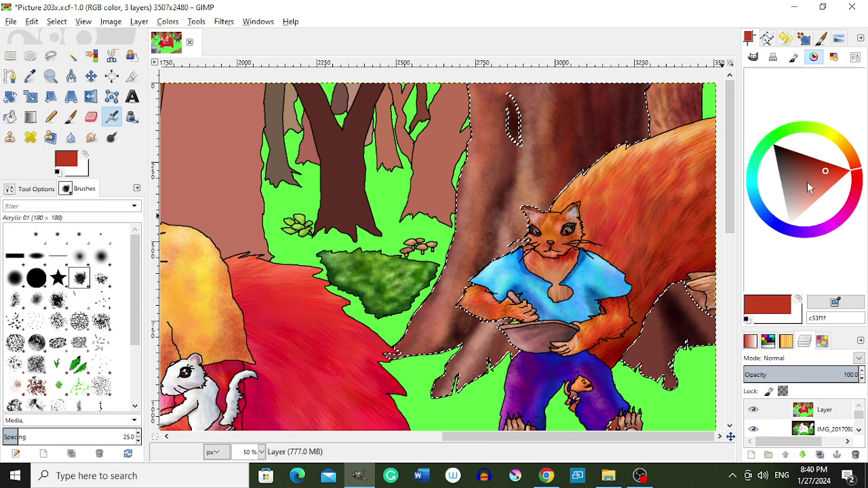
Darken the lower trunk beside the cook's legs and bring up the OBS window
left_click(830, 185)
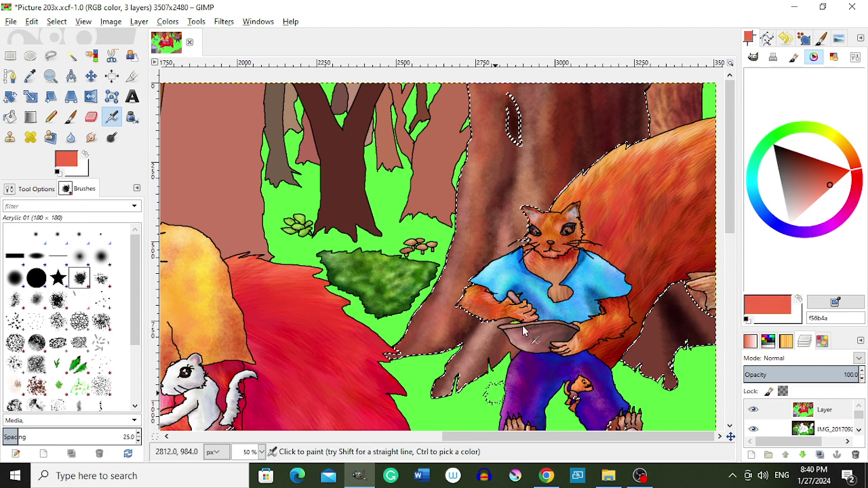
left_click(522, 325, "ctrl")
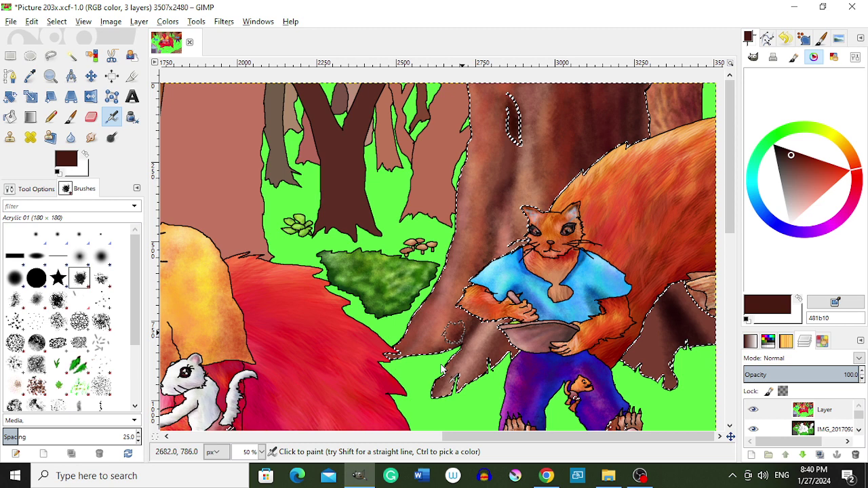
left_click_drag(440, 368, 475, 387)
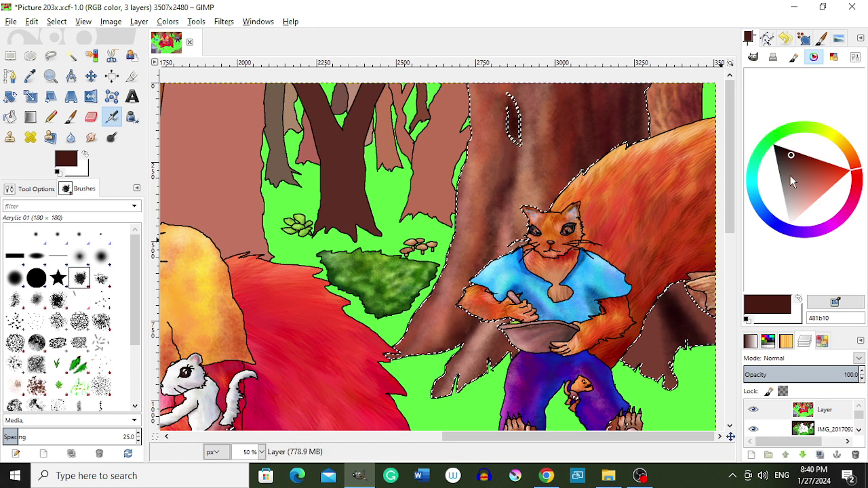
left_click(856, 179)
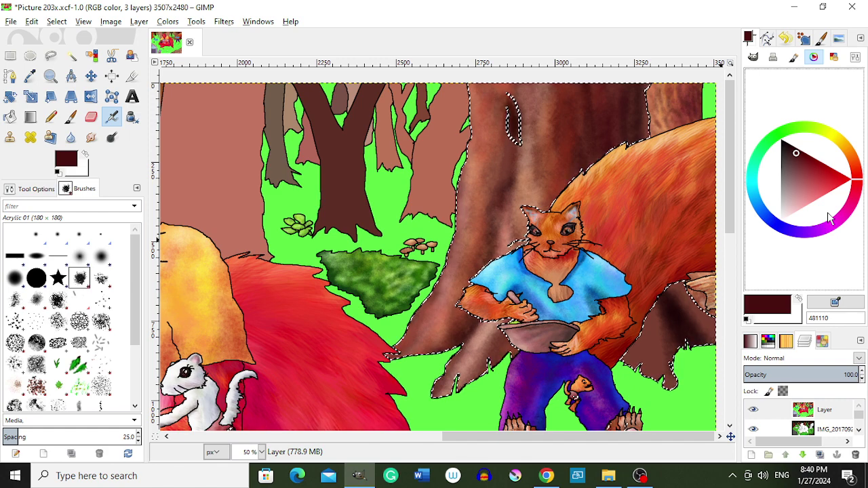
left_click(641, 477)
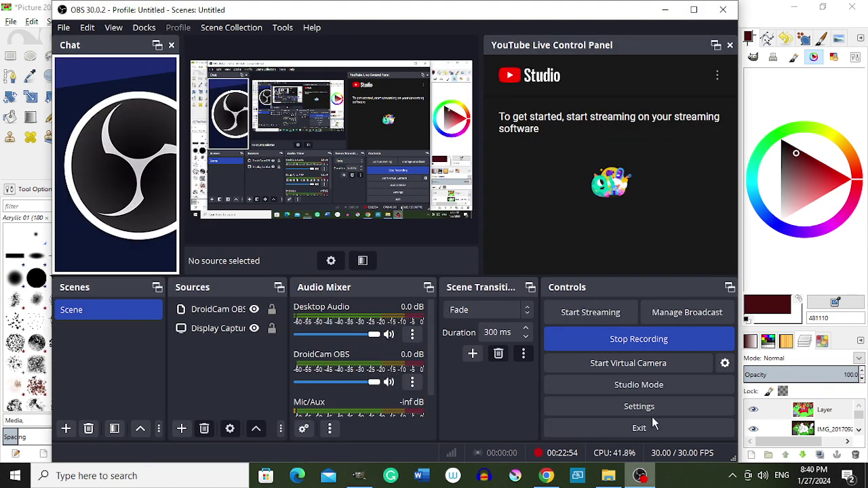